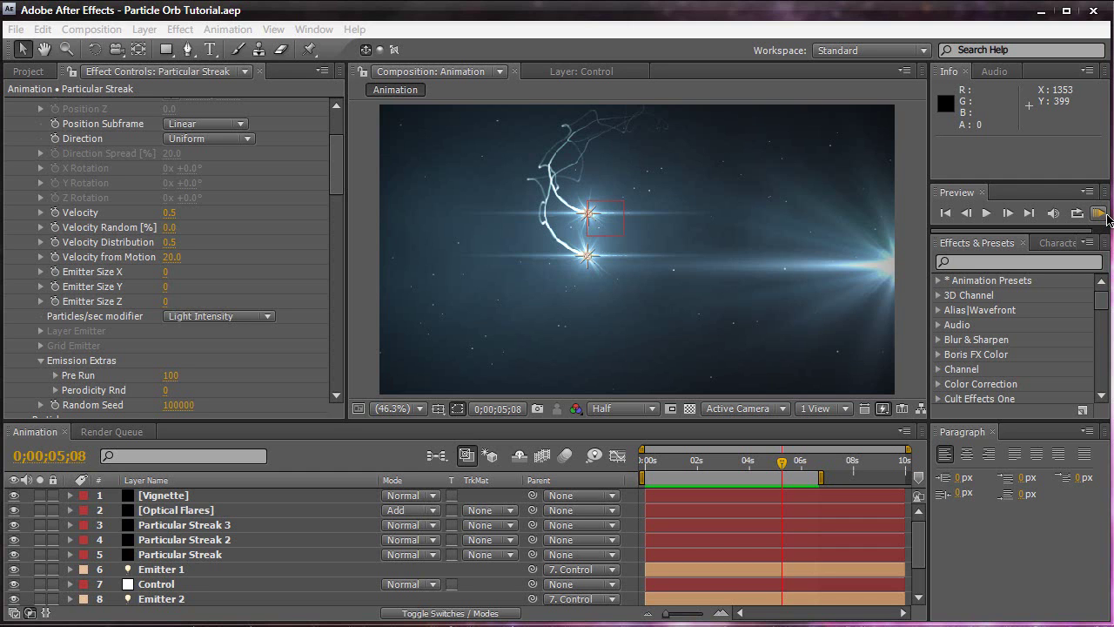
Play a RAM preview of the finished Animation composition and stop it
left_click(1099, 213)
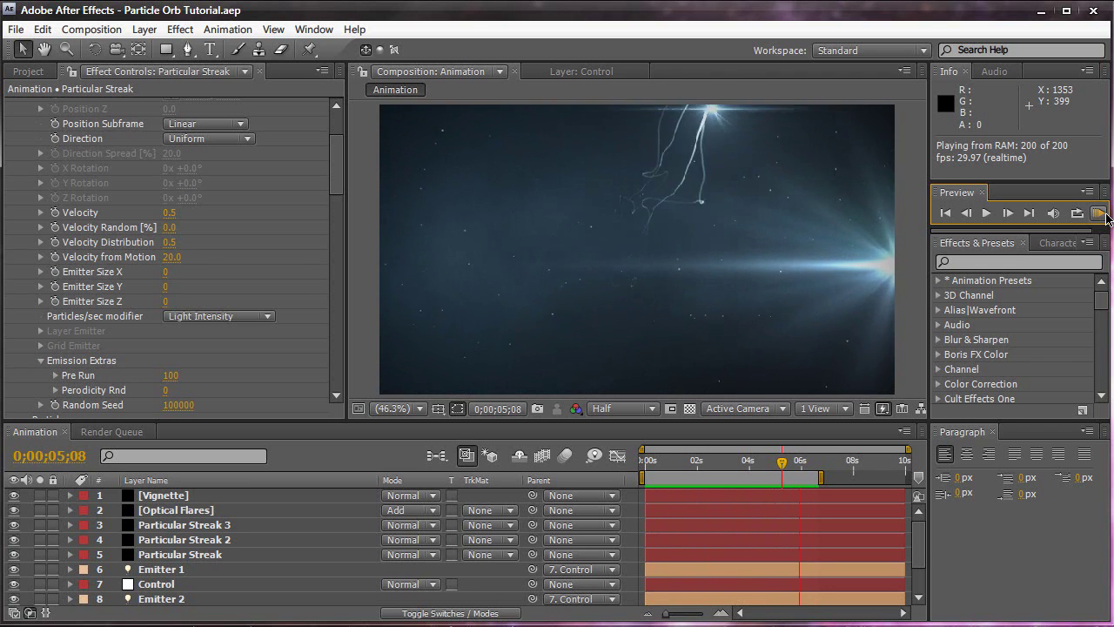
left_click(1107, 217)
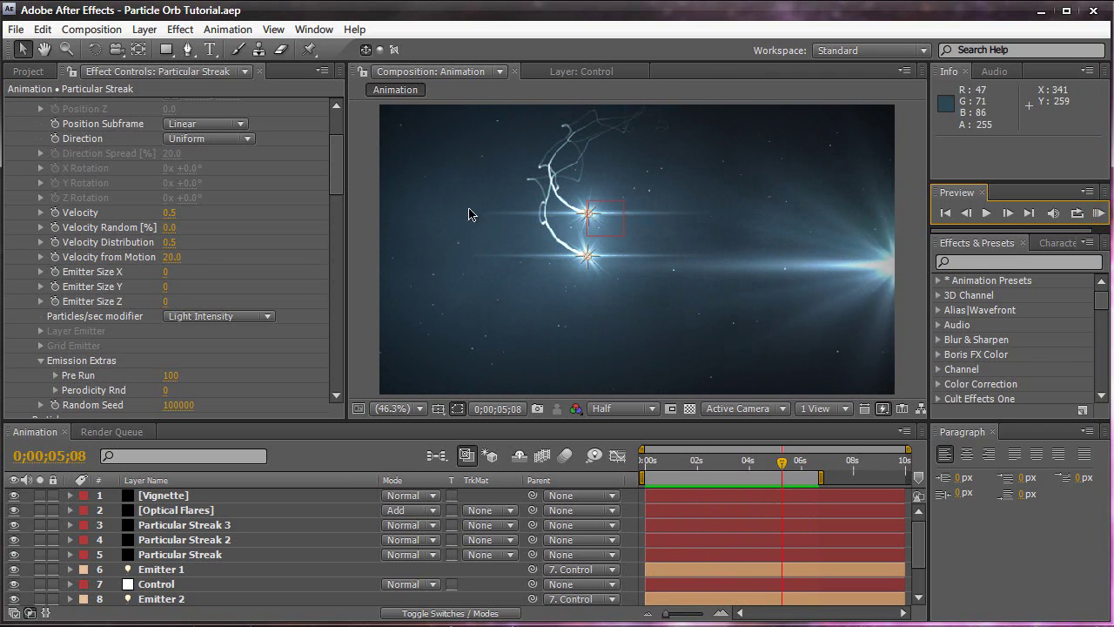
Create a new composition named Main Comp with the HDV/HDTV 720 29.97 preset and a 10-second duration
left_click(92, 29)
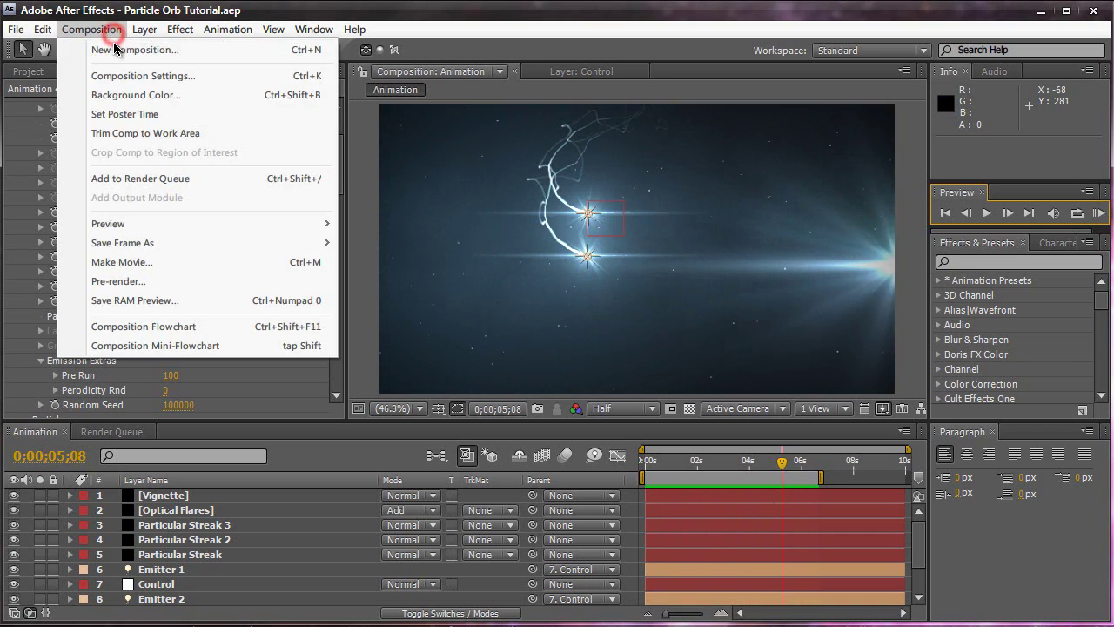
left_click(112, 46)
type("Main Comp")
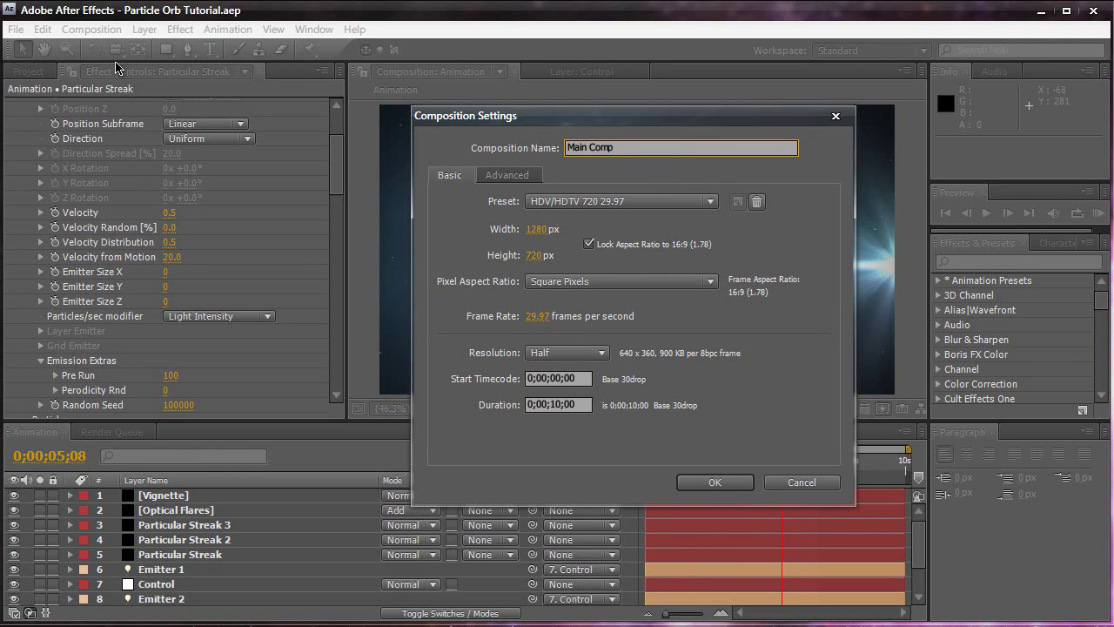
key("Return")
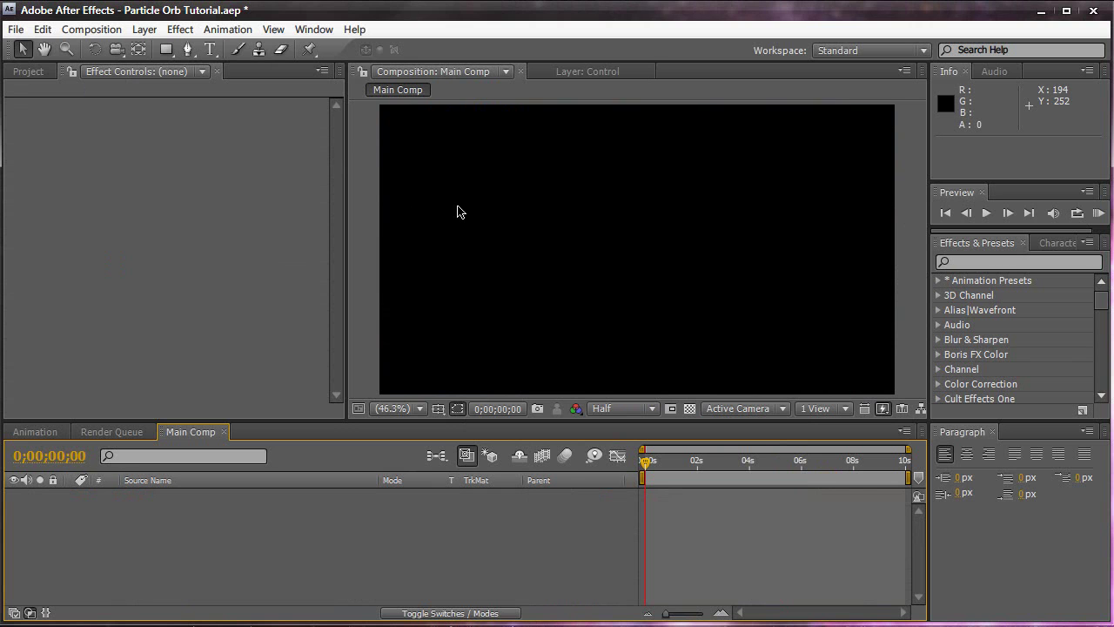
Add a black solid named BG at composition size, 1280 x 720 px
key("ctrl+y")
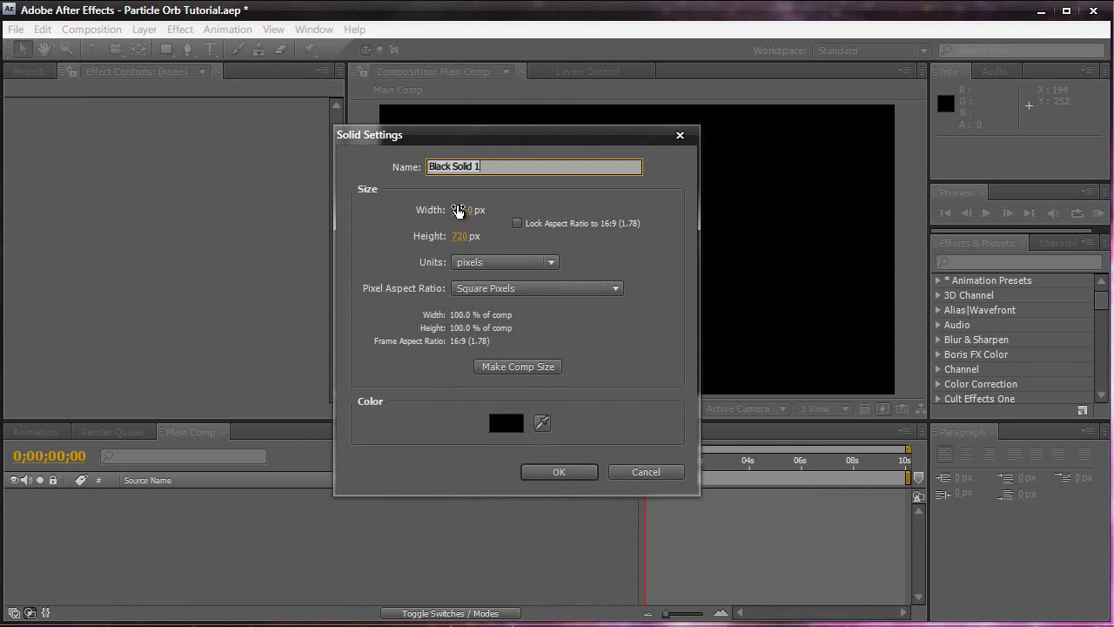
type("BG")
left_click(477, 366)
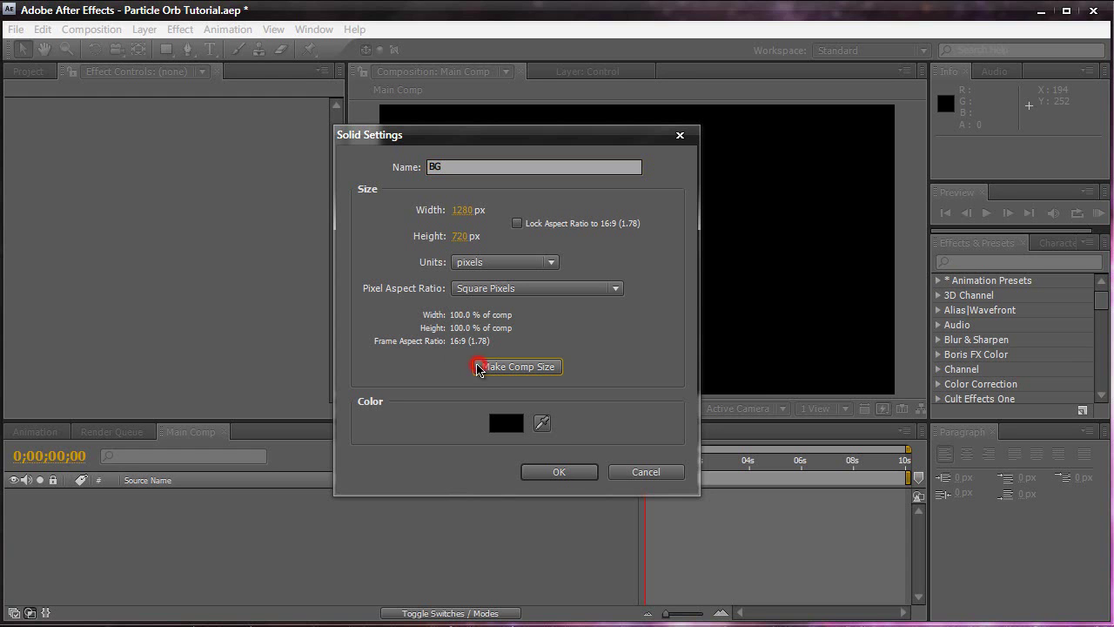
left_click(559, 474)
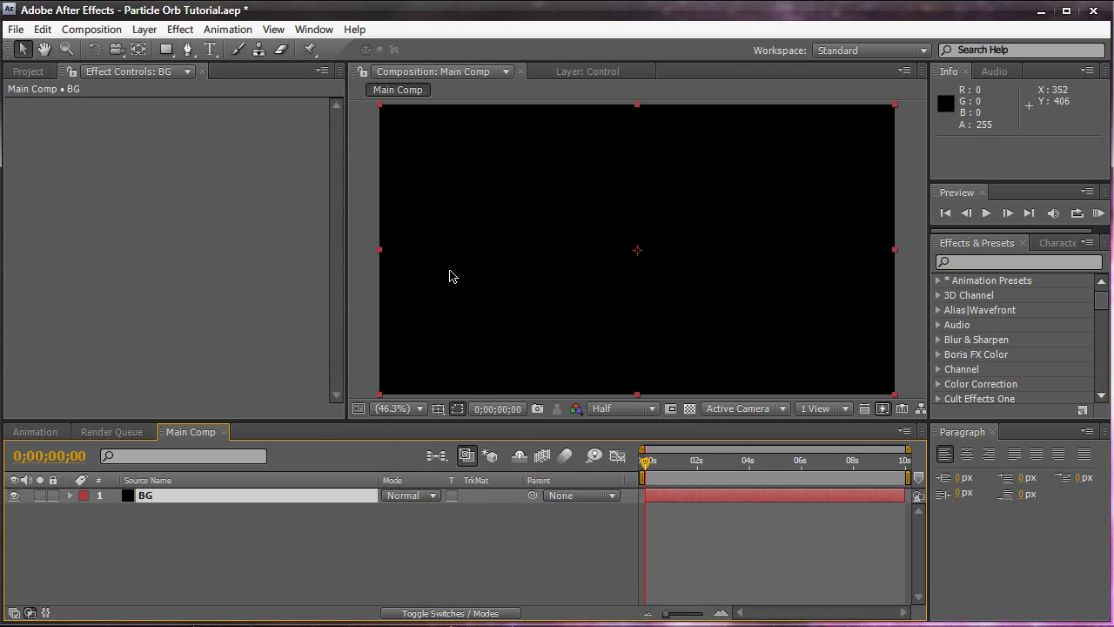
Add a null object to Main Comp above the BG layer
left_click(148, 30)
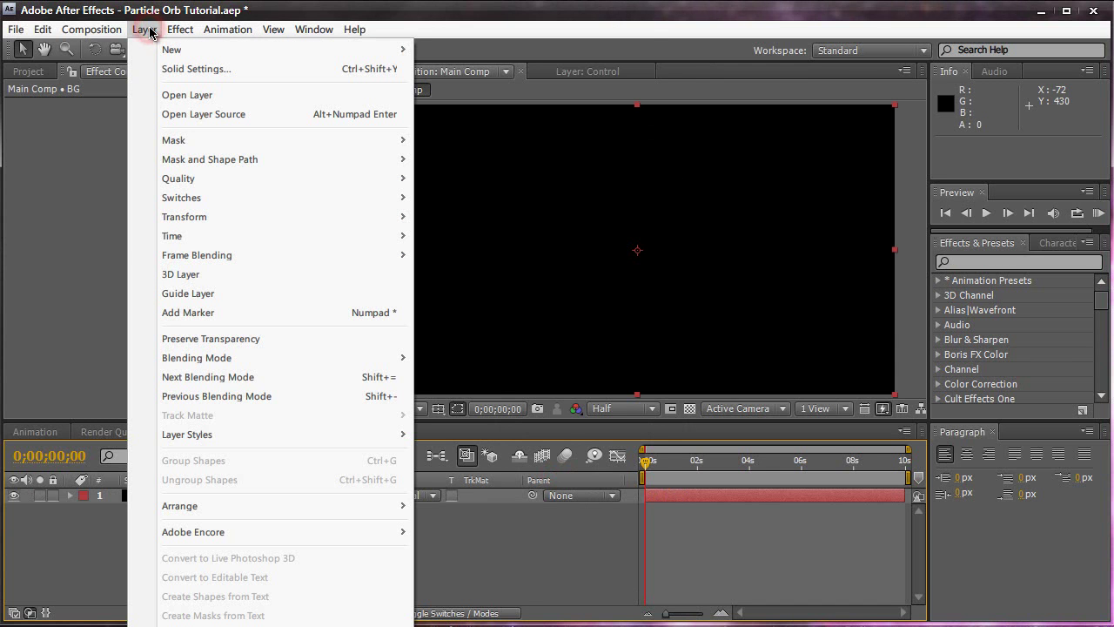
mouse_move(367, 42)
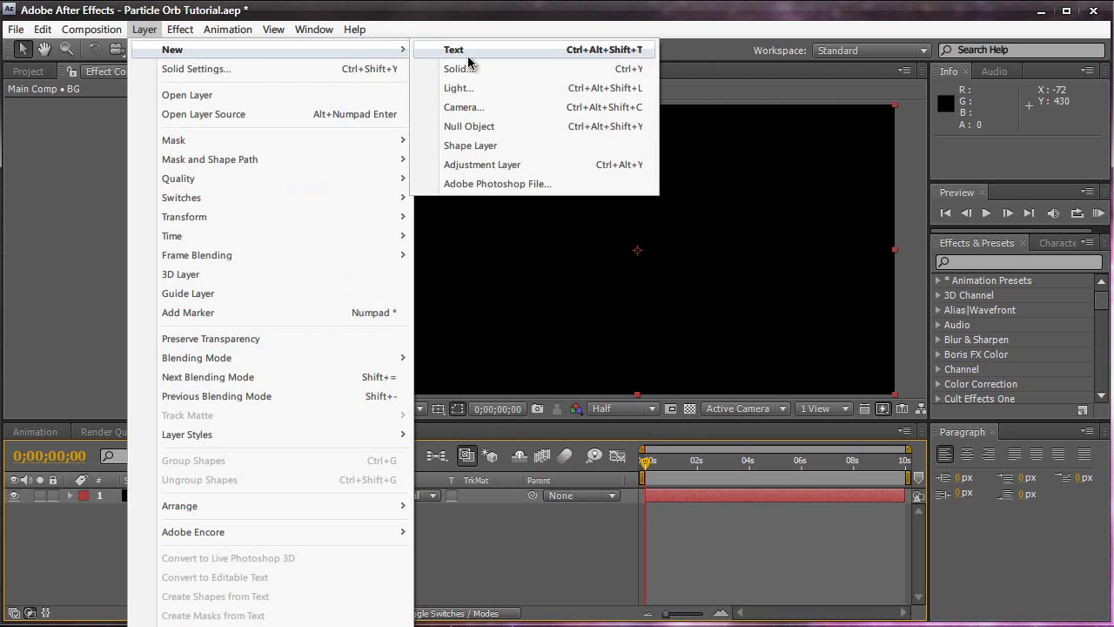
left_click(471, 128)
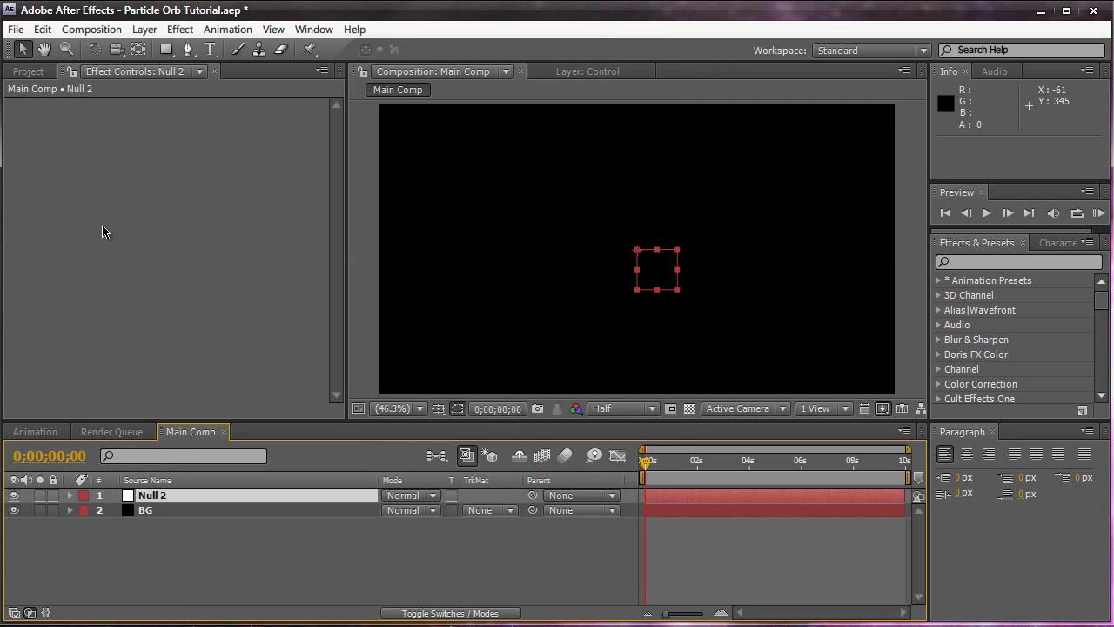
Create a white point light named Emitter 1 at 100% intensity and duplicate it as a second emitter
left_click(143, 31)
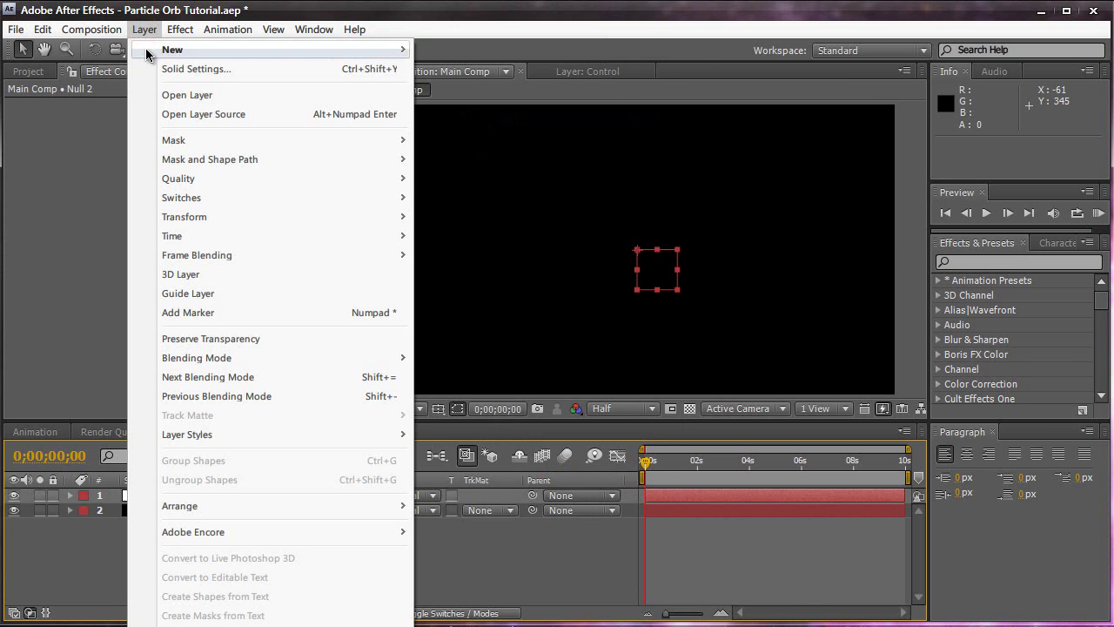
mouse_move(349, 54)
left_click(458, 87)
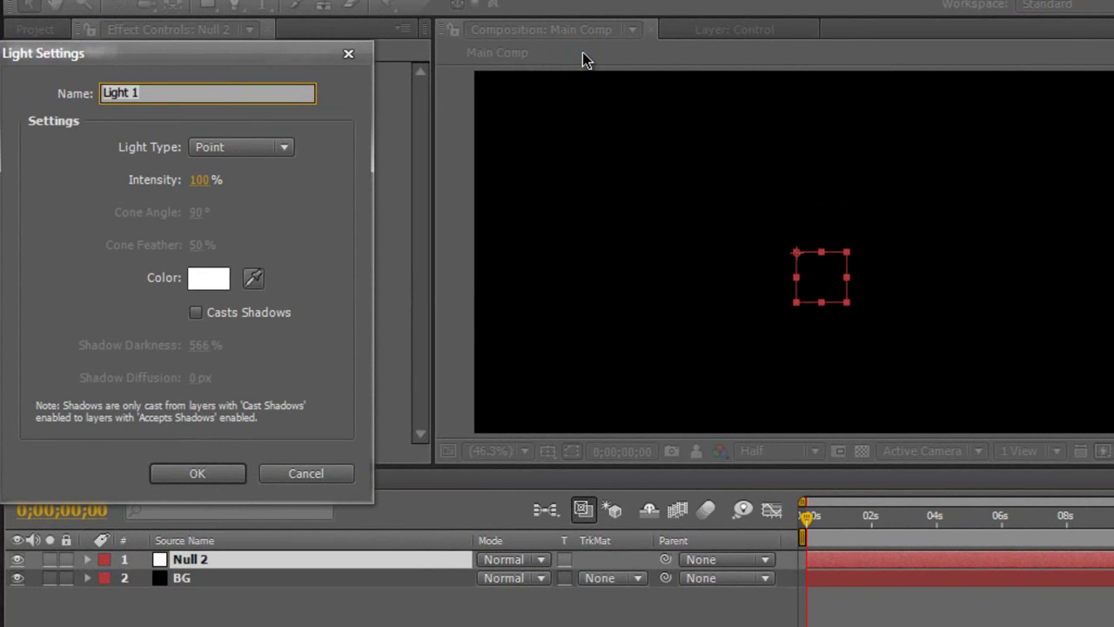
type("Emitter 1")
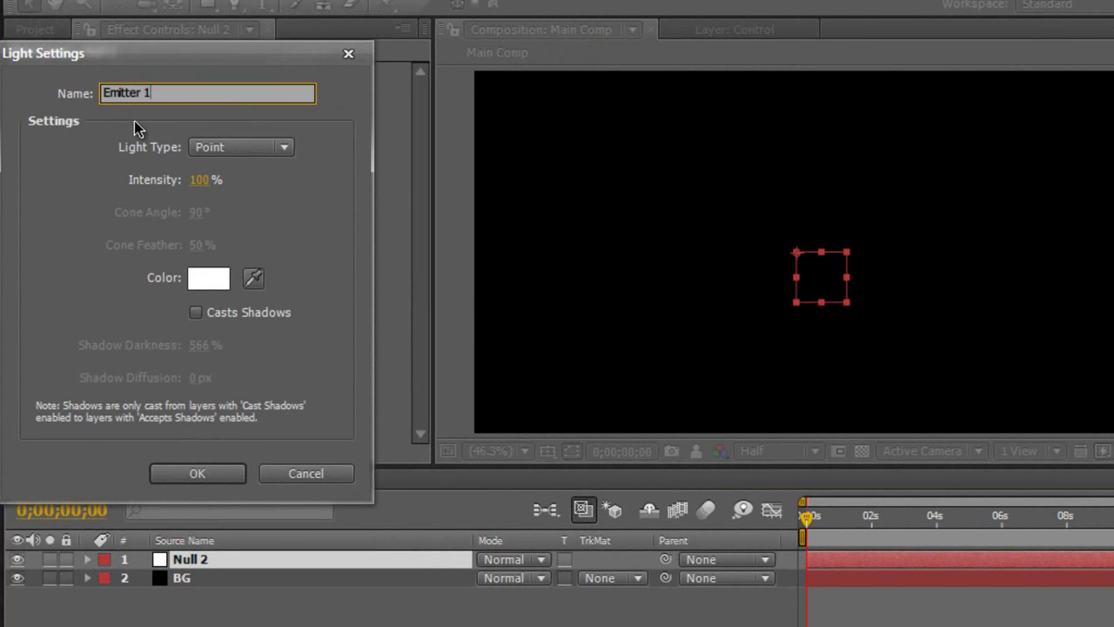
left_click(197, 476)
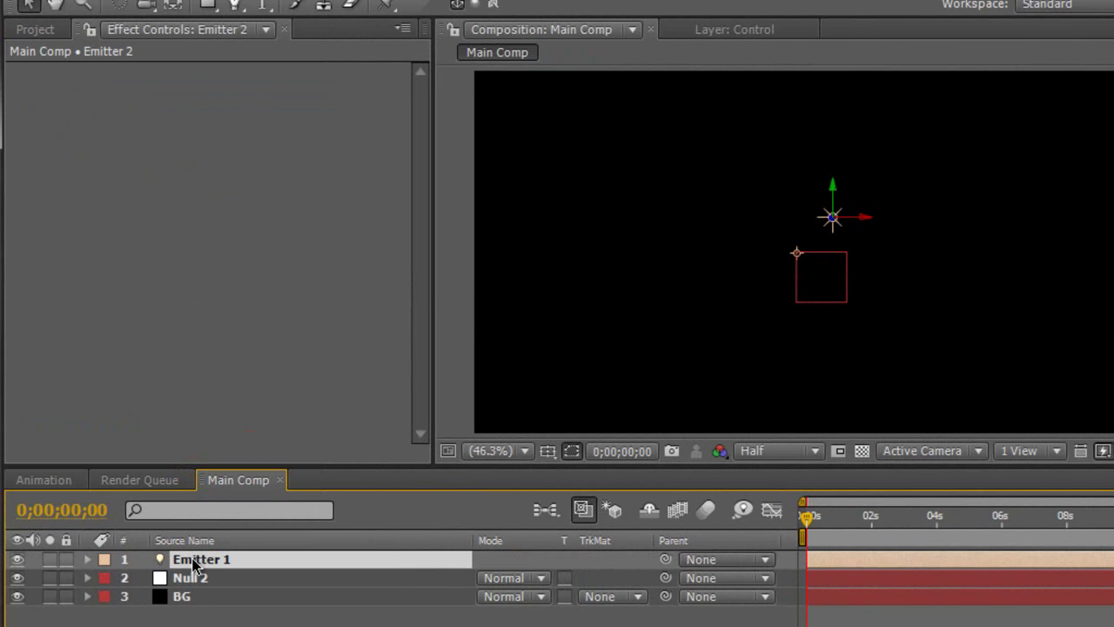
key("ctrl+d")
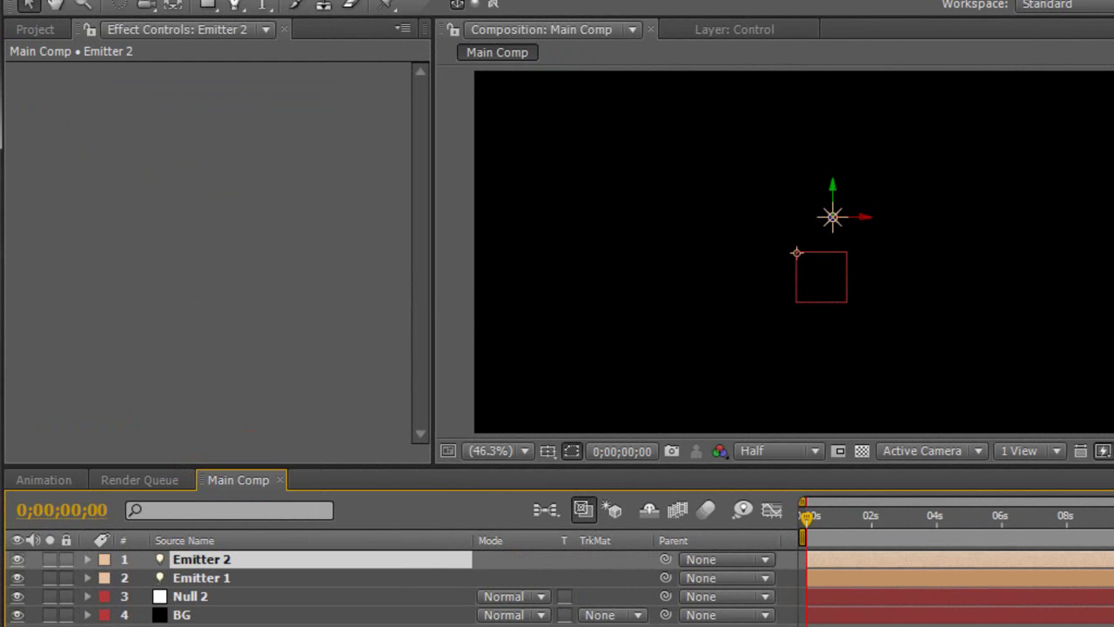
Move the null between the two emitter lights in the layer order and rename it Control, keeping the title-safe guides hidden
left_click(218, 597)
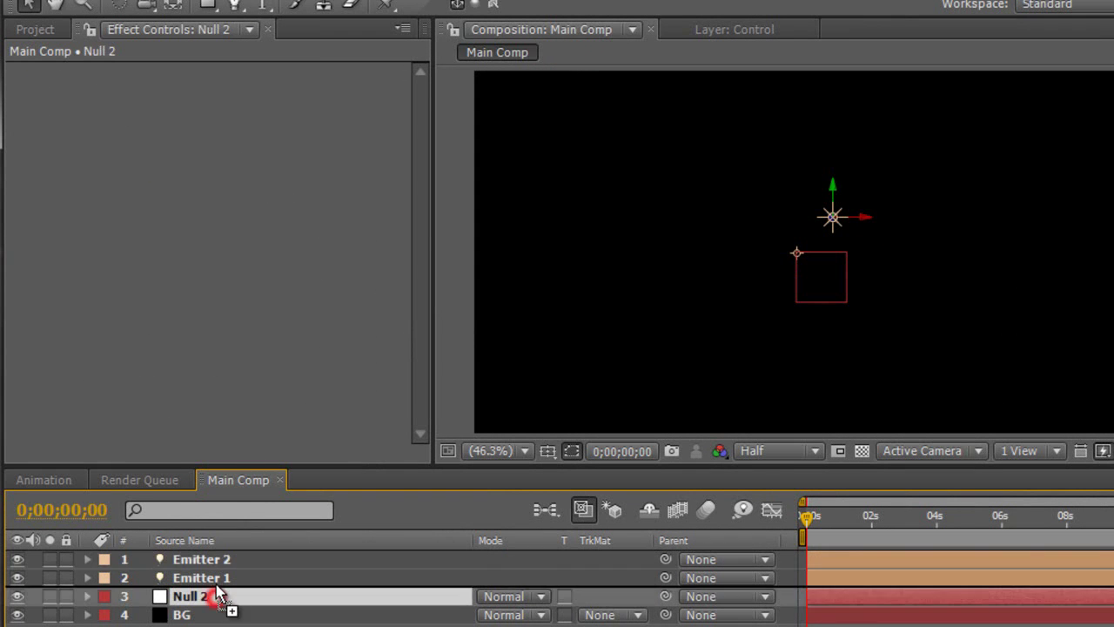
left_click_drag(217, 579, 216, 577)
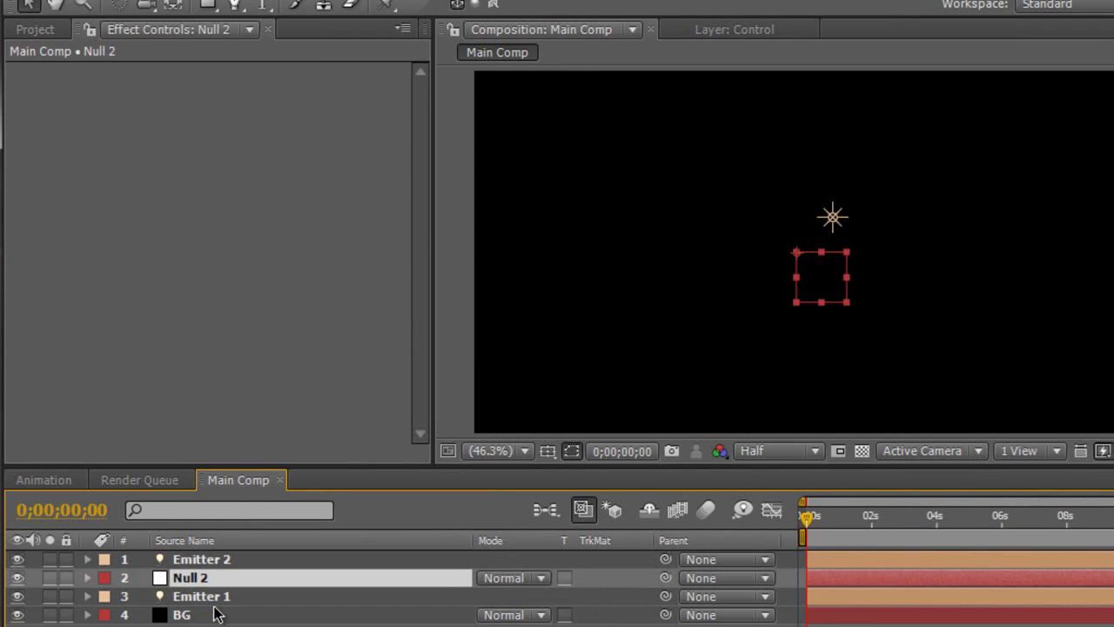
key("apostrophe")
key("Return")
type("Control")
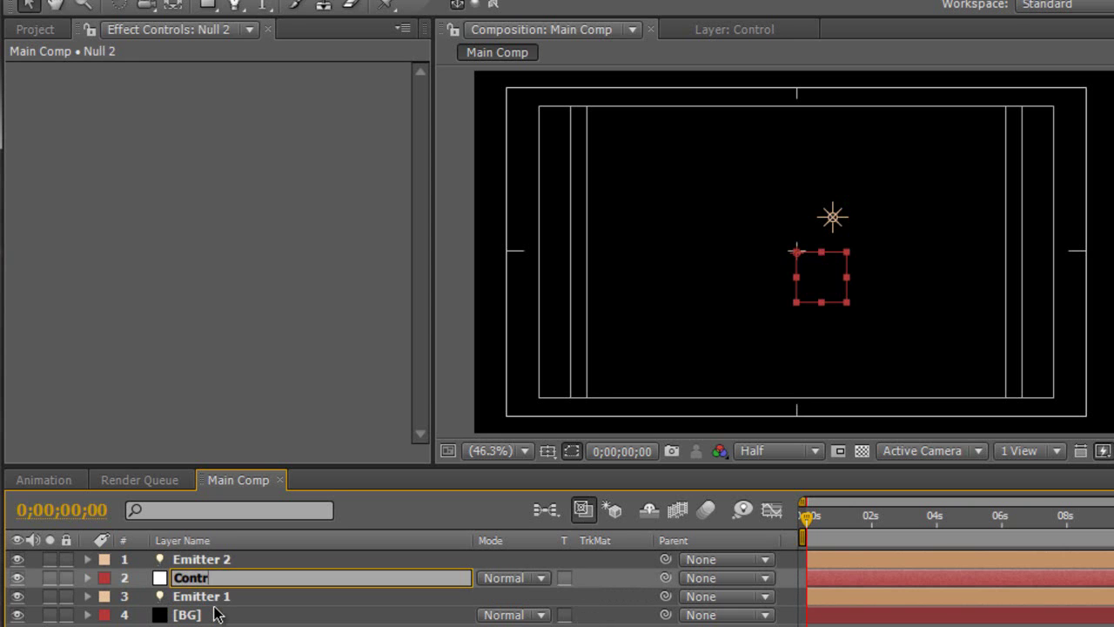
key("Return")
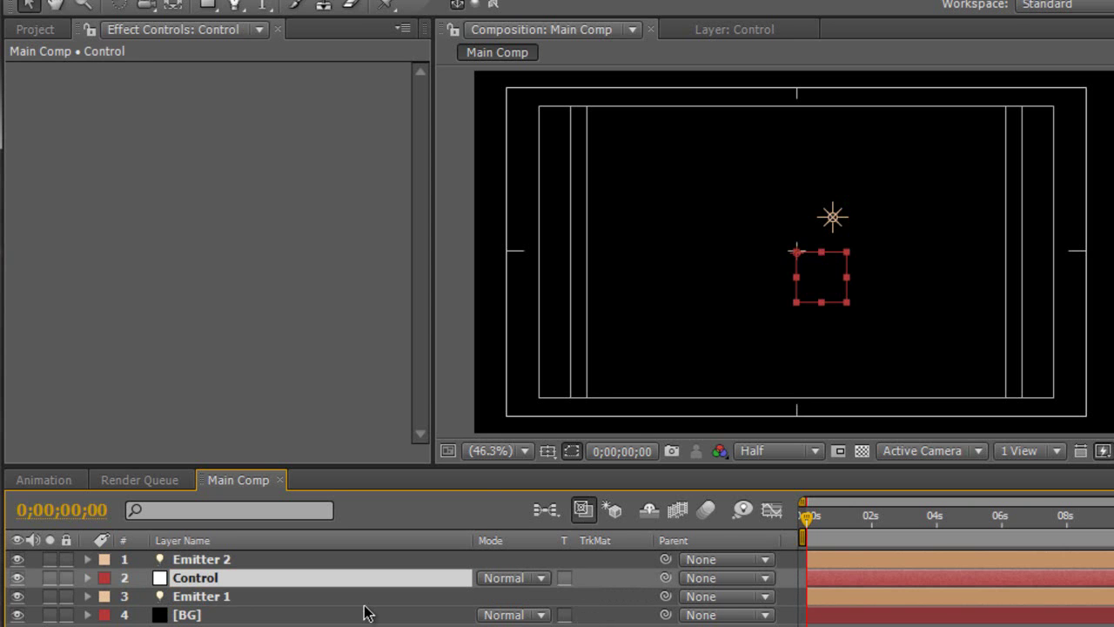
left_click(549, 451)
left_click(564, 474)
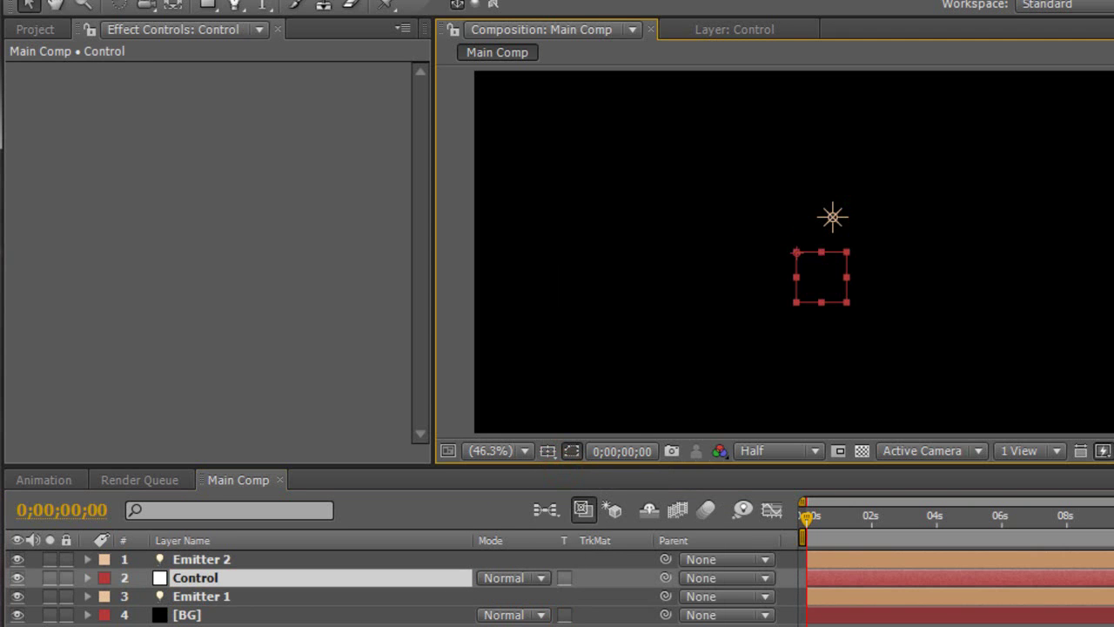
Make the Control null a 3D layer and reveal the Position property of Control, Emitter 2 and Emitter 1
key("F4")
left_click(599, 578)
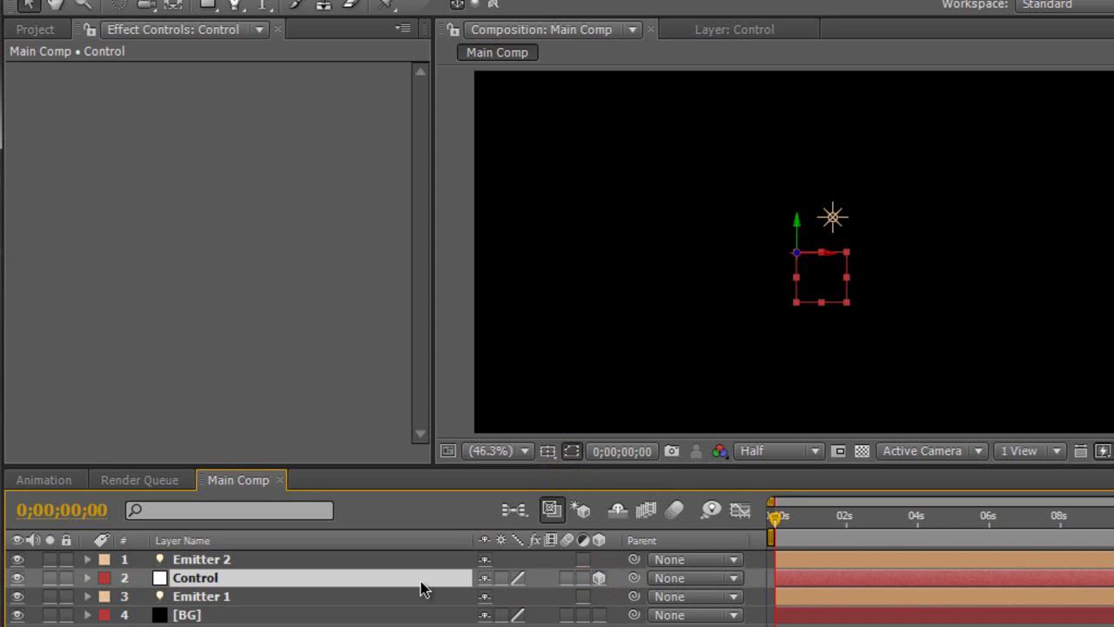
key("p")
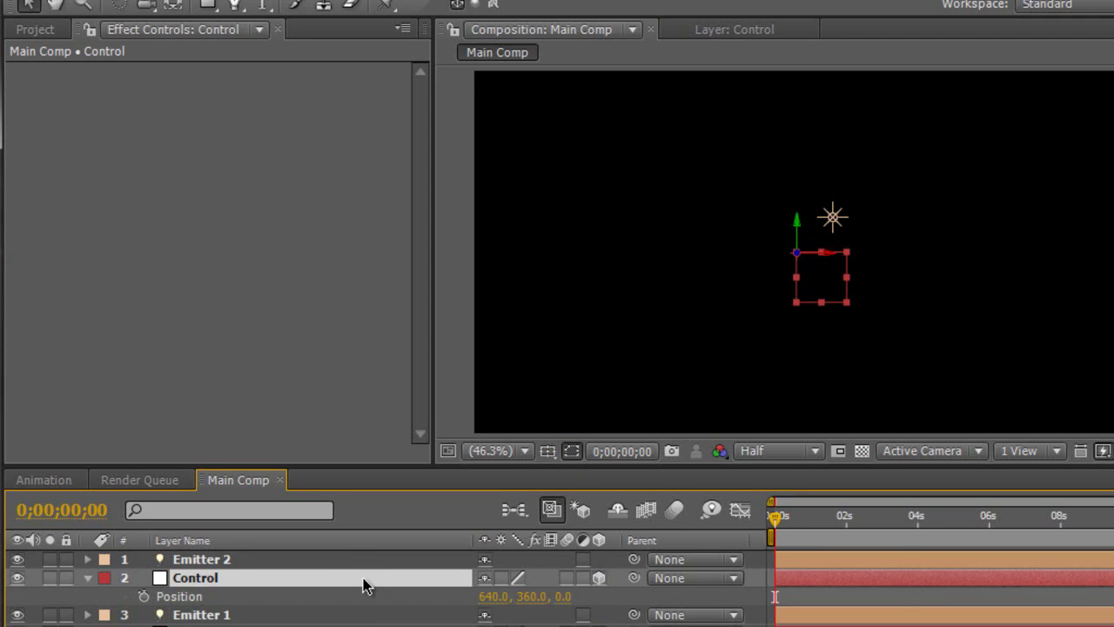
left_click(360, 558)
key("p")
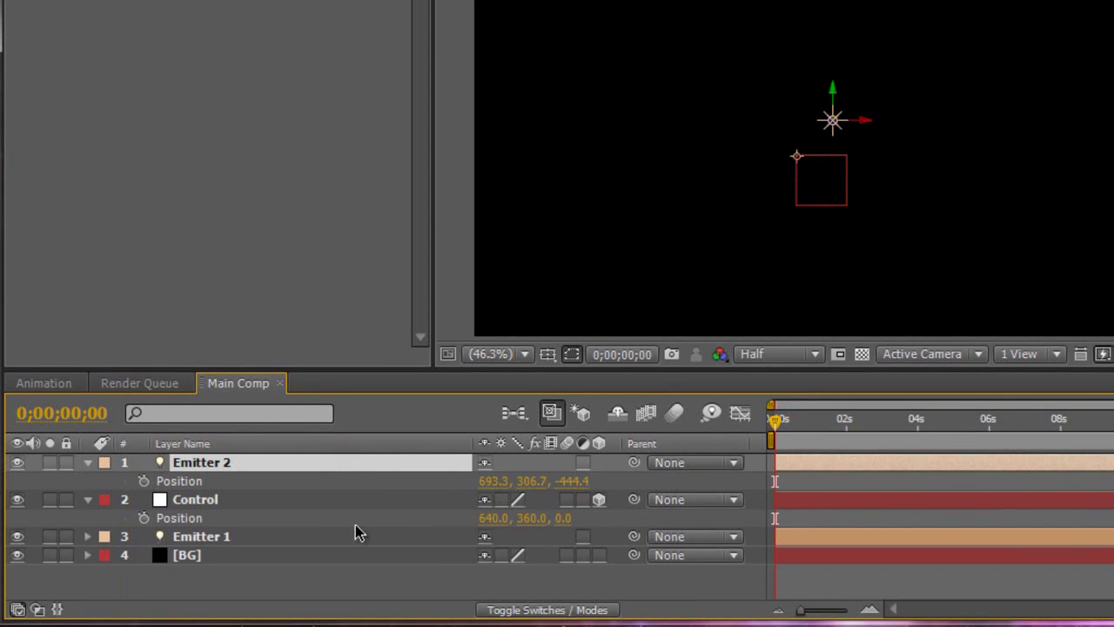
left_click(355, 536)
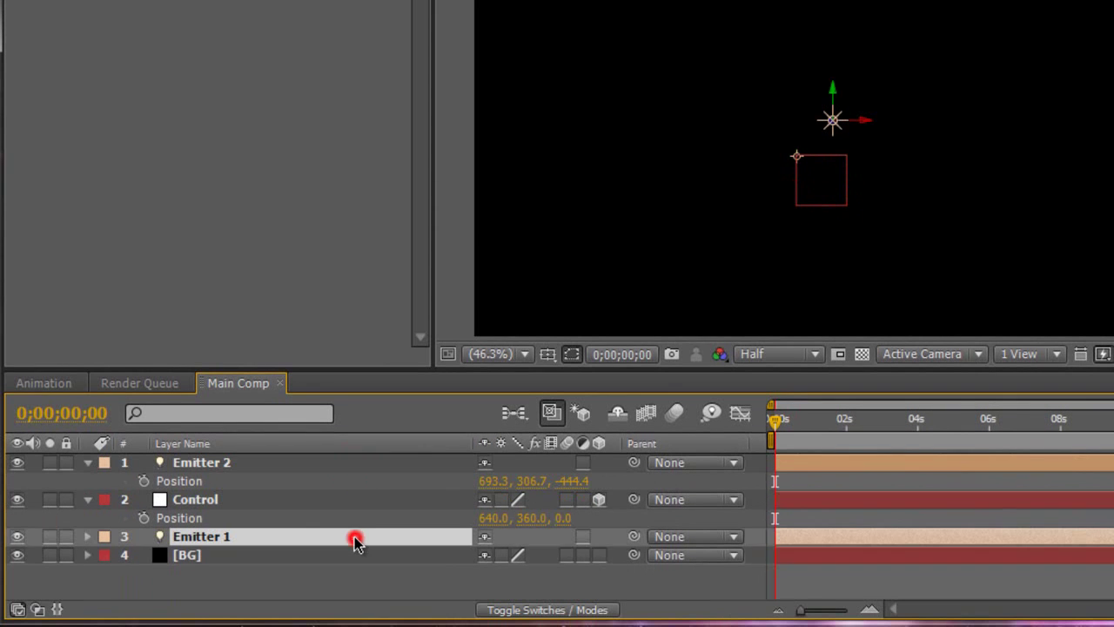
key("p")
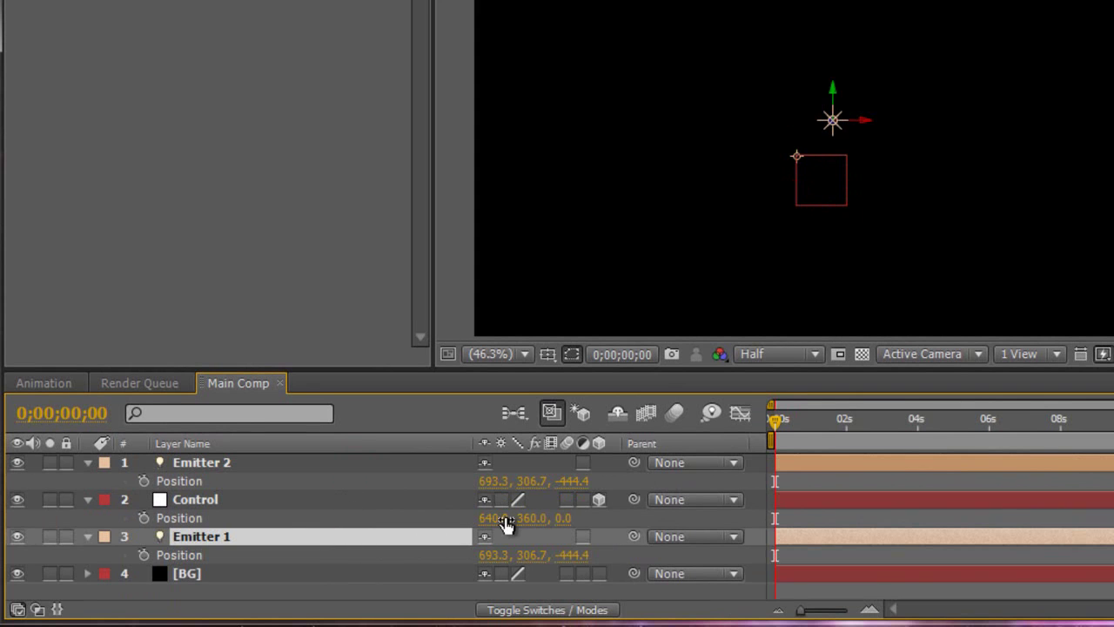
Set the X position of both Emitter 2 and Emitter 1 to 640
left_click(497, 484)
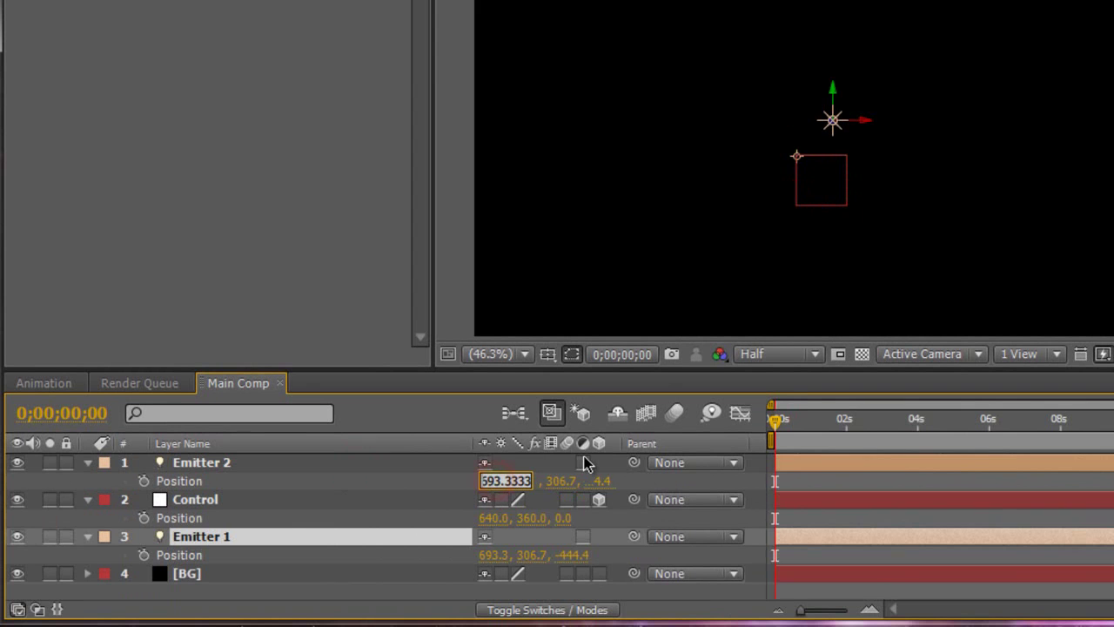
type("640")
key("Return")
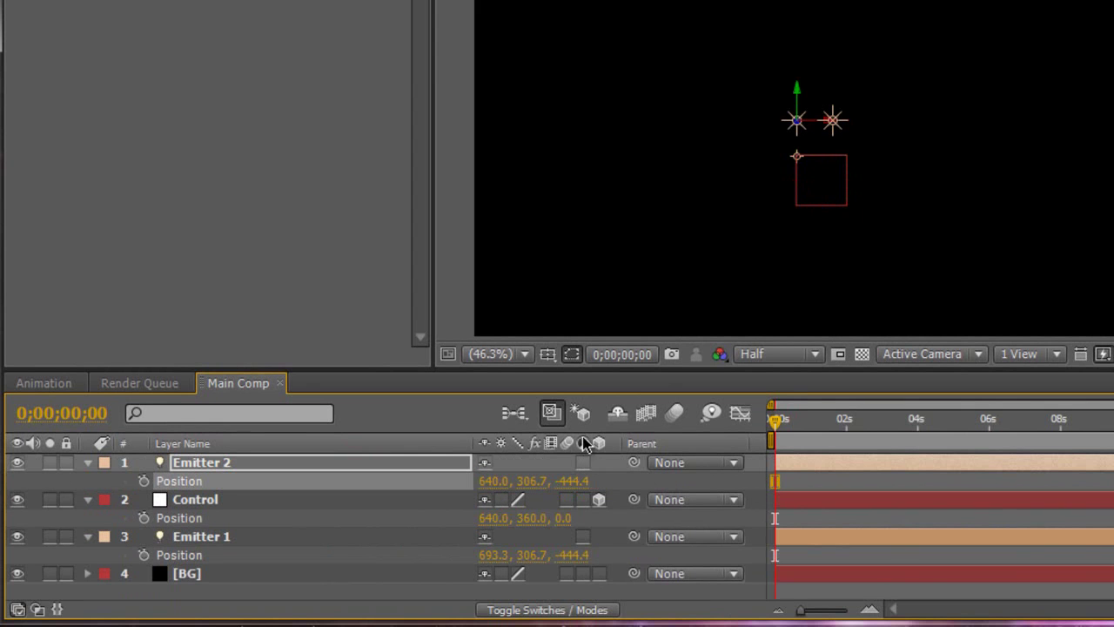
left_click(494, 555)
type("640")
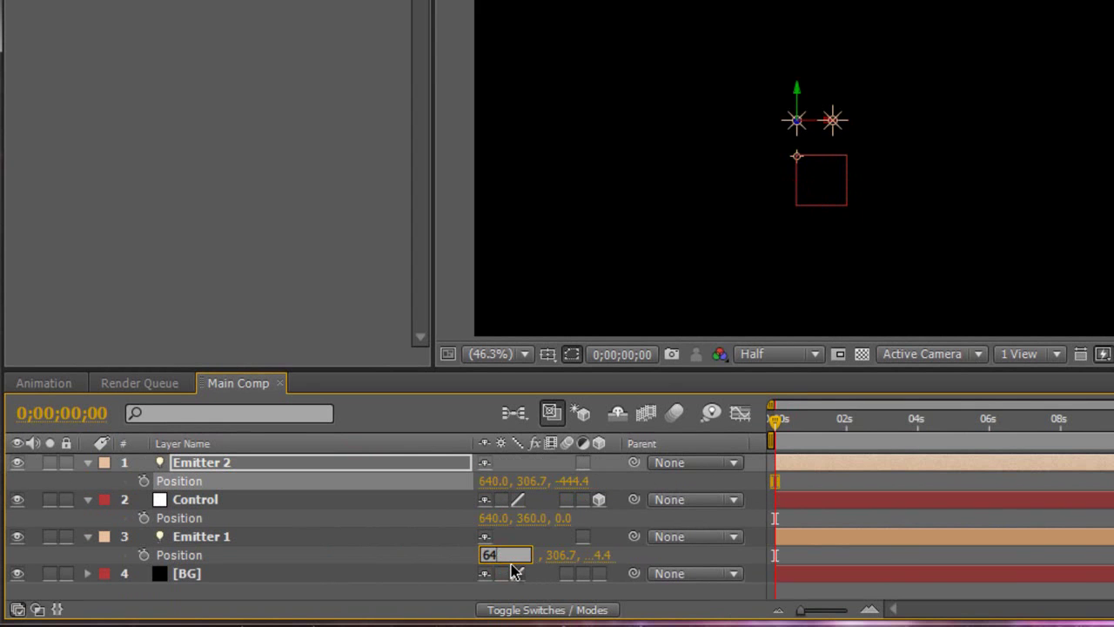
key("Return")
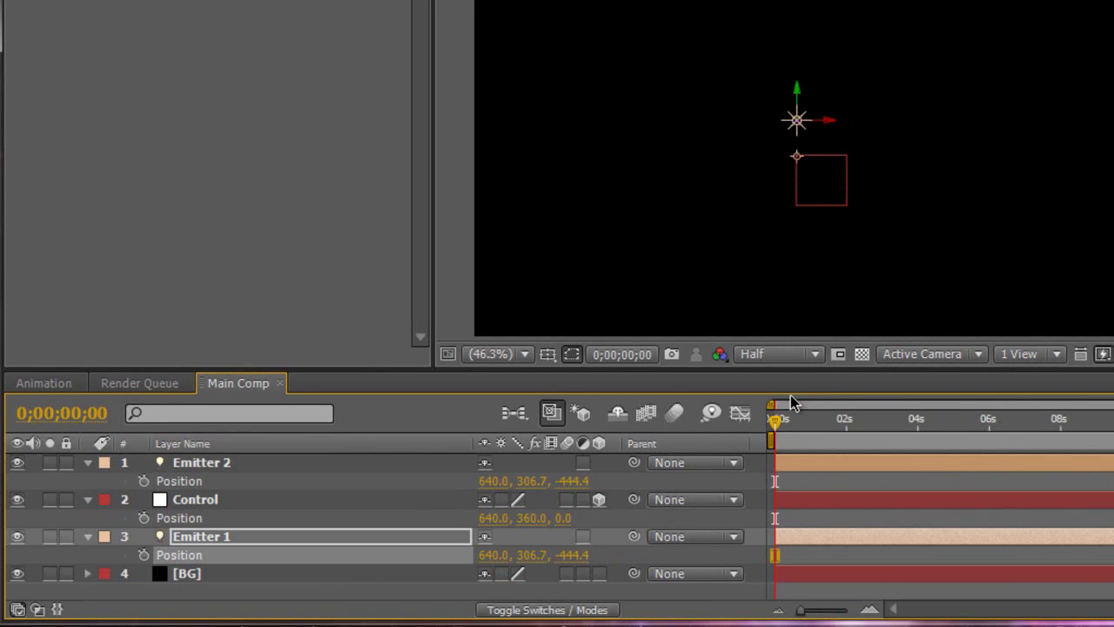
Set the Z position of both Emitter 2 and Emitter 1 to 0
left_click(582, 482)
type("0")
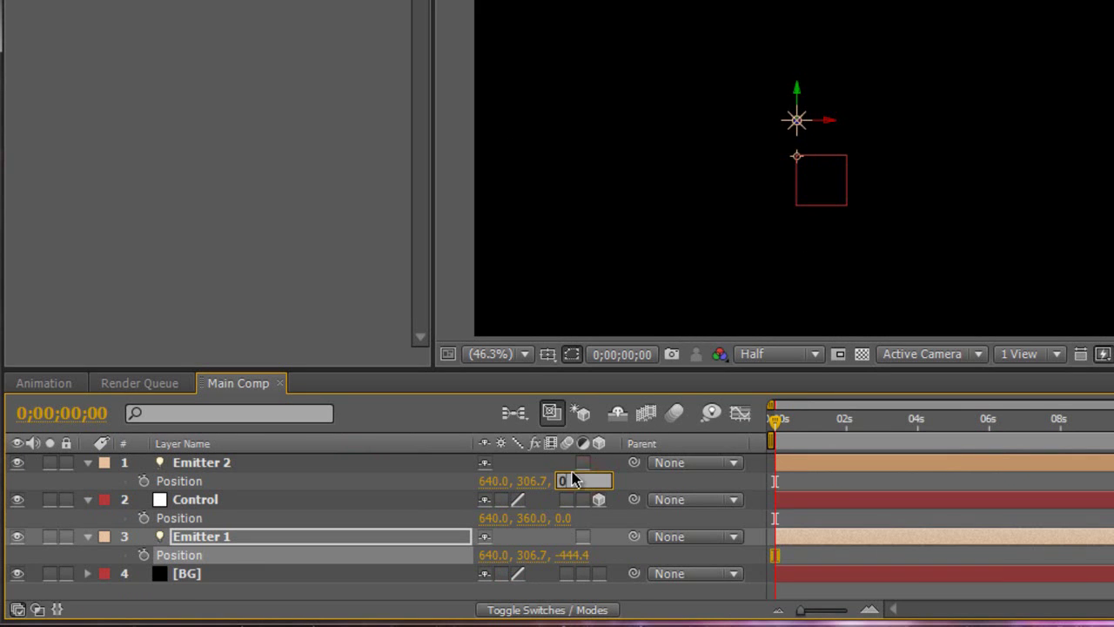
key("Return")
left_click(579, 555)
type("0")
key("Return")
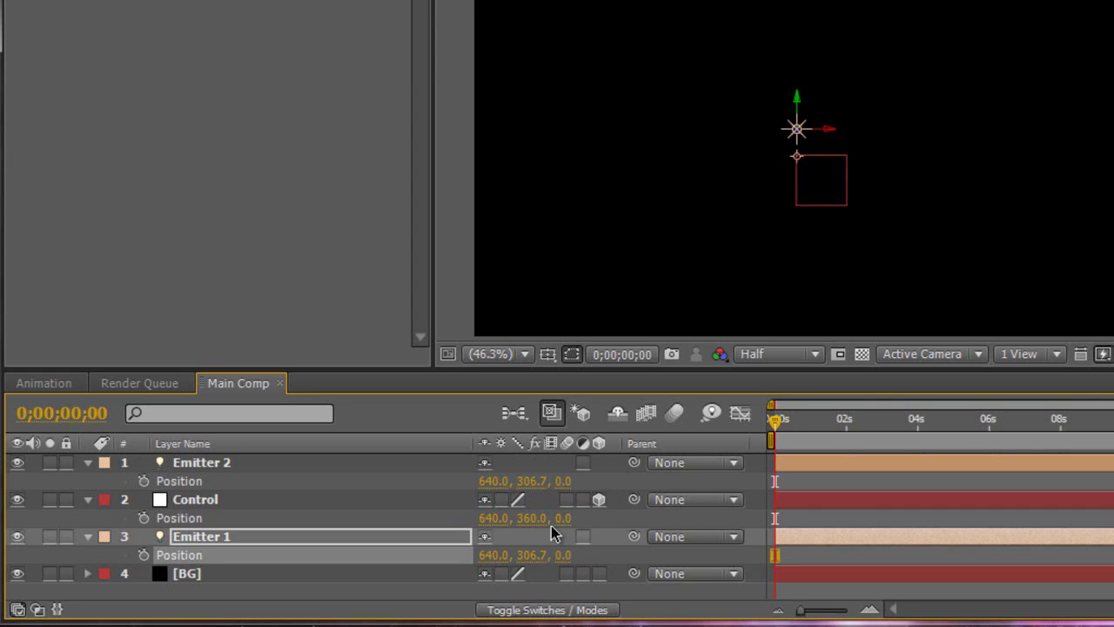
Lower Emitter 2 to a Y position of about 412.7 and parent both emitter lights to the Control null
left_click_drag(528, 480, 668, 460)
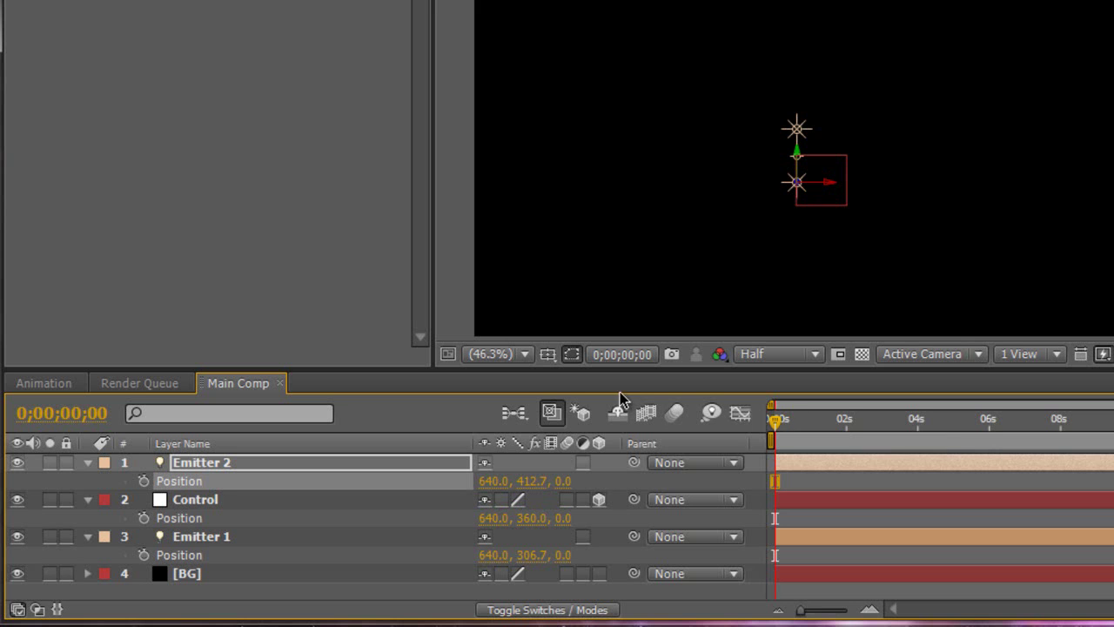
left_click_drag(634, 468, 308, 505)
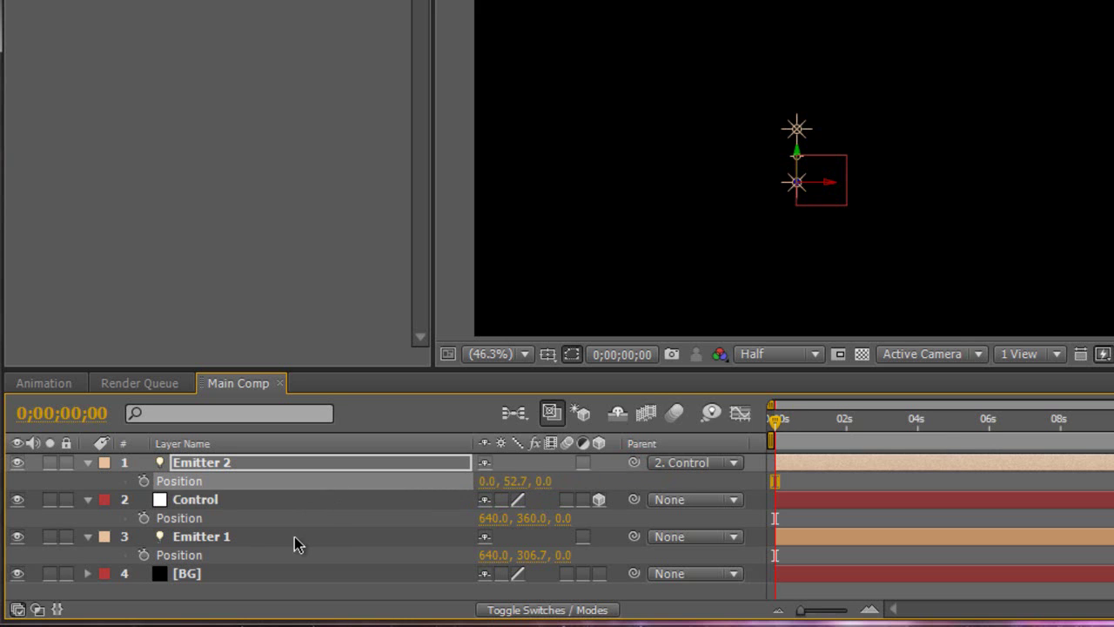
left_click(294, 536)
left_click_drag(634, 536, 338, 507)
left_click(337, 503)
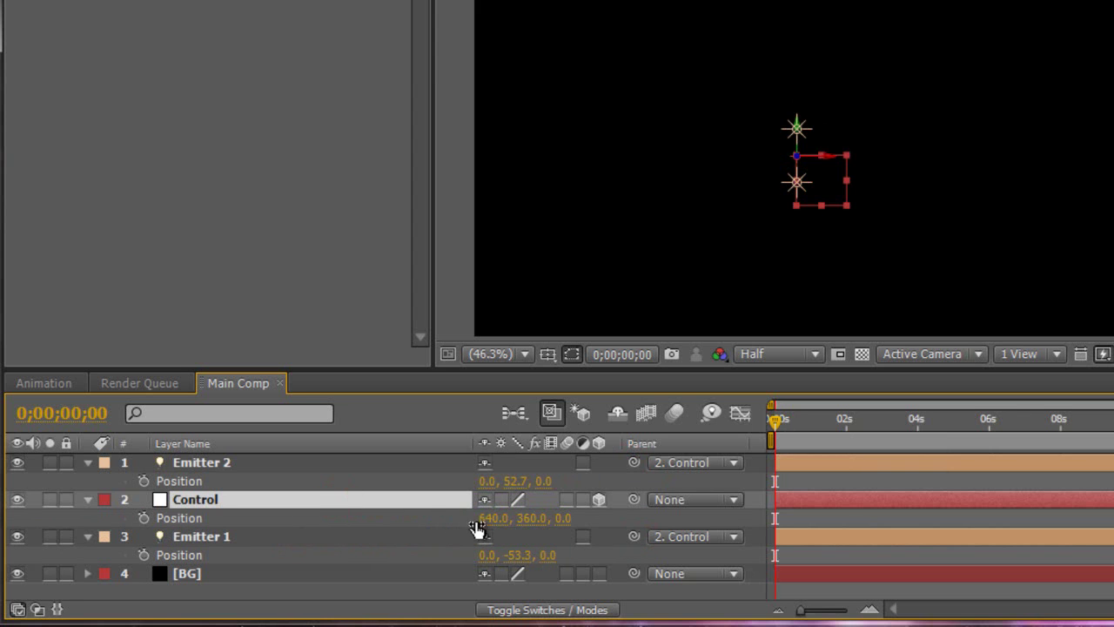
left_click_drag(490, 518, 613, 518)
left_click_drag(503, 554, 495, 550)
key("ctrl+Home")
Collapse both emitter lights, apply the expression wiggle(1,500) to the Control null's Position, and preview the motion
left_click(88, 463)
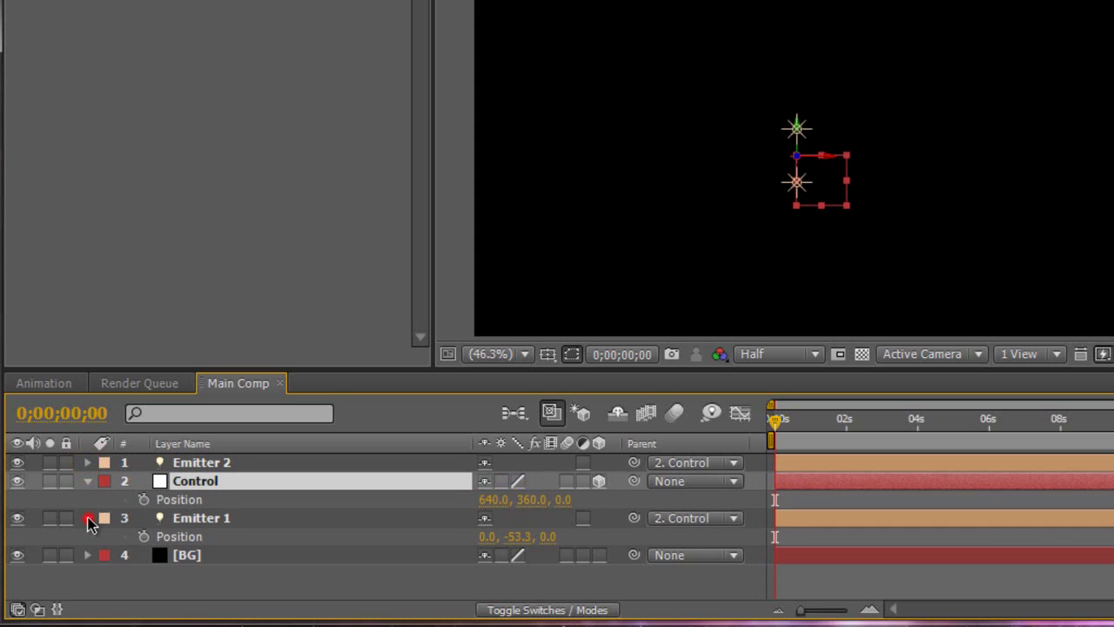
left_click(87, 518)
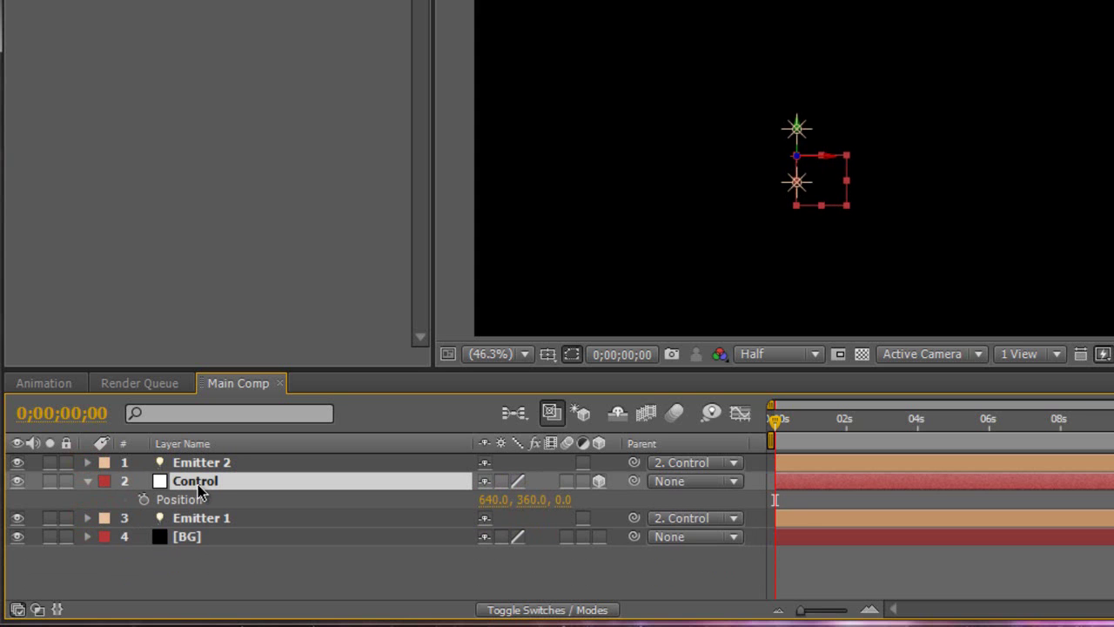
left_click(144, 500, "alt")
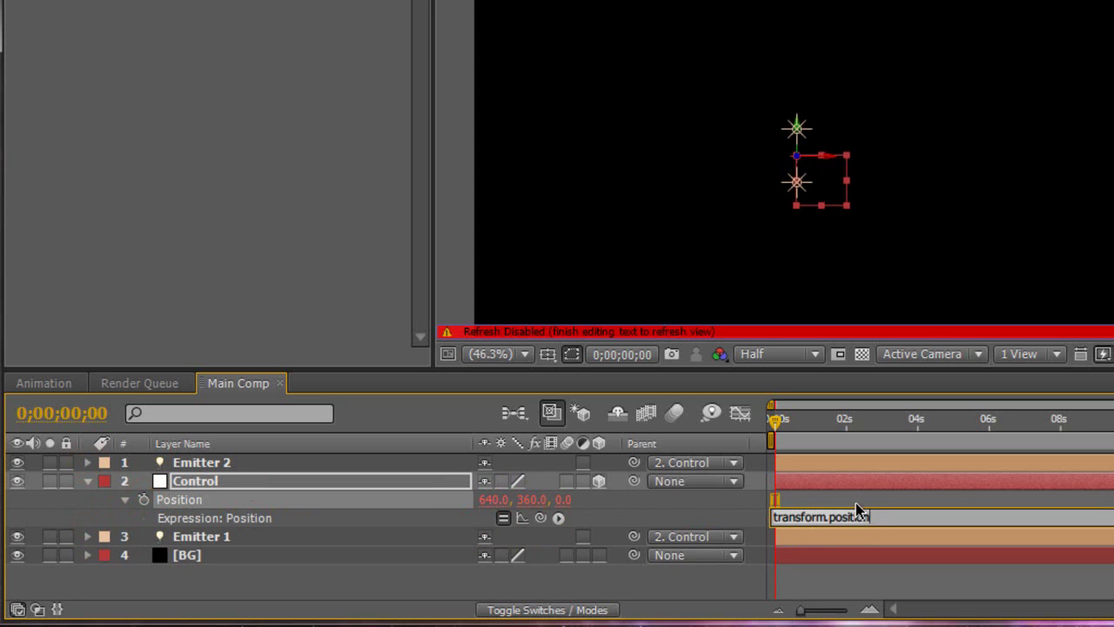
type("wiggle")
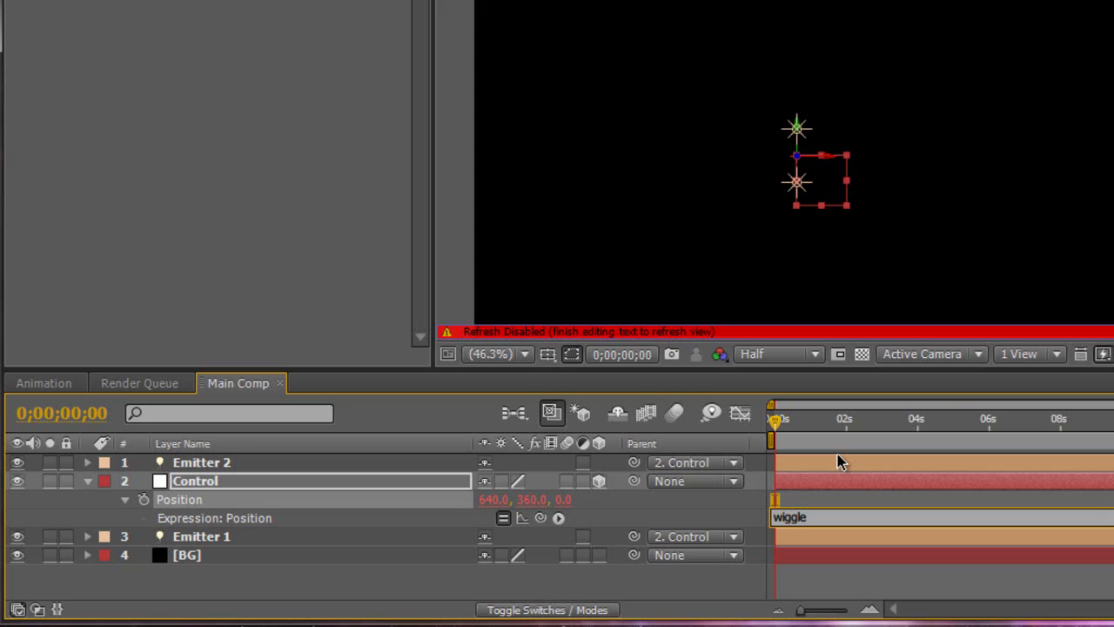
type("(1,500)")
mouse_move(774, 421)
left_mouse_down()
mouse_move(907, 413)
mouse_move(783, 409)
left_mouse_up()
key("space")
left_click(125, 499)
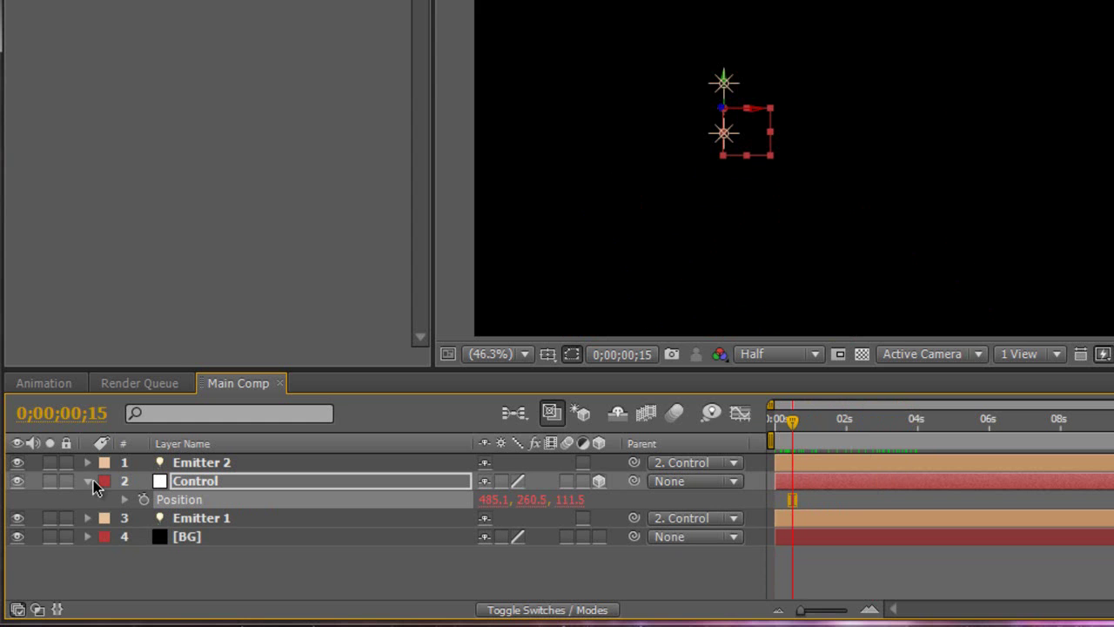
left_click_drag(787, 421, 827, 421)
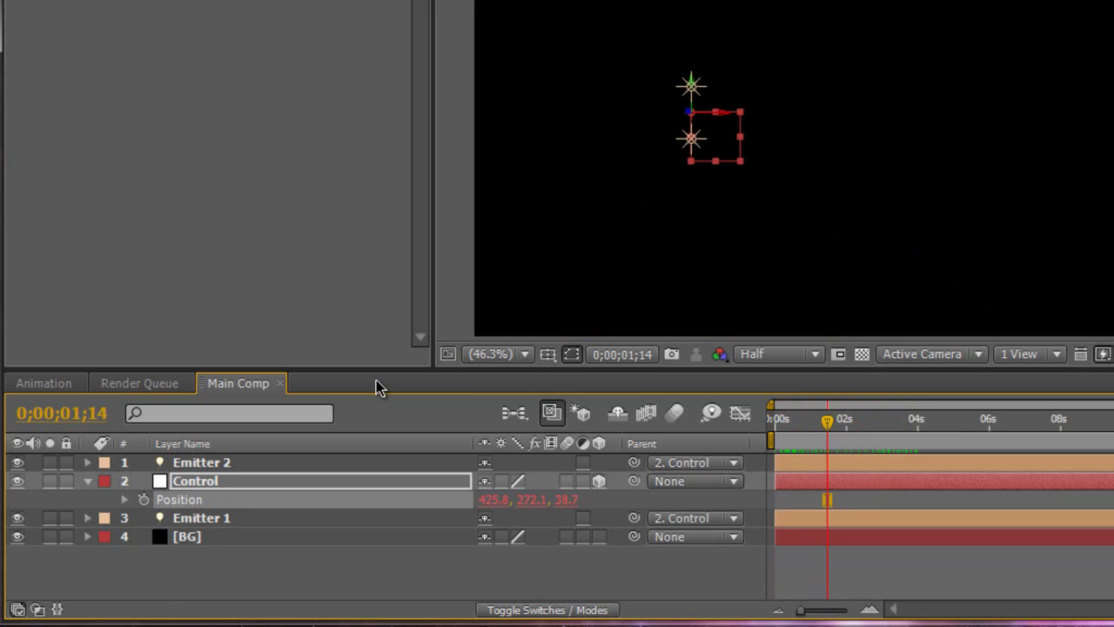
Reveal the Control null's rotation properties and apply the expression time*100 to its X Rotation
key("r")
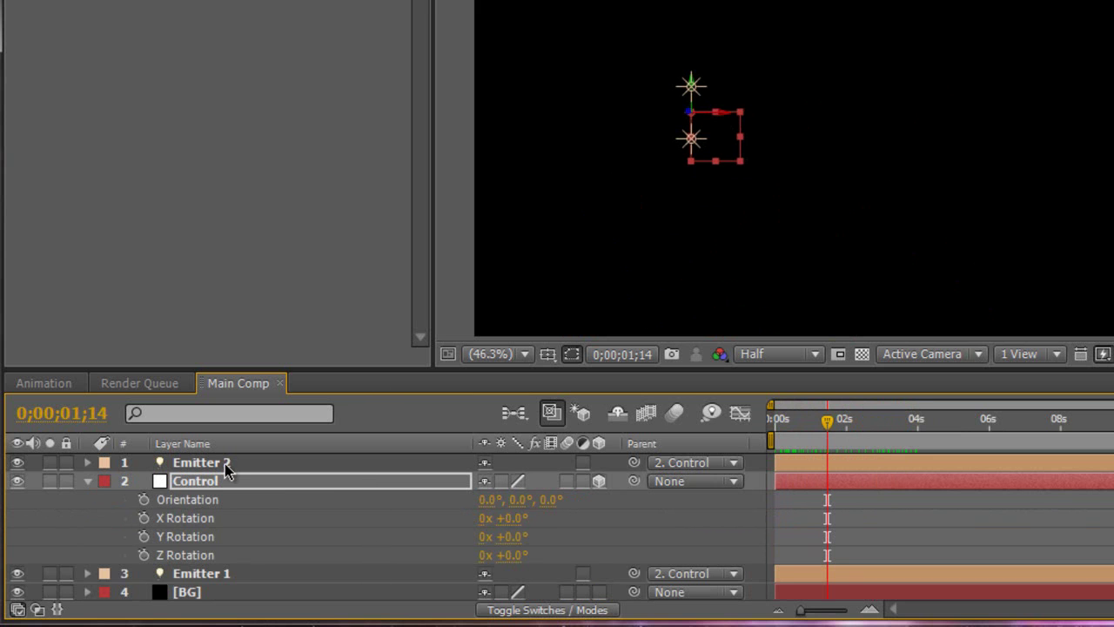
left_click(144, 521, "alt")
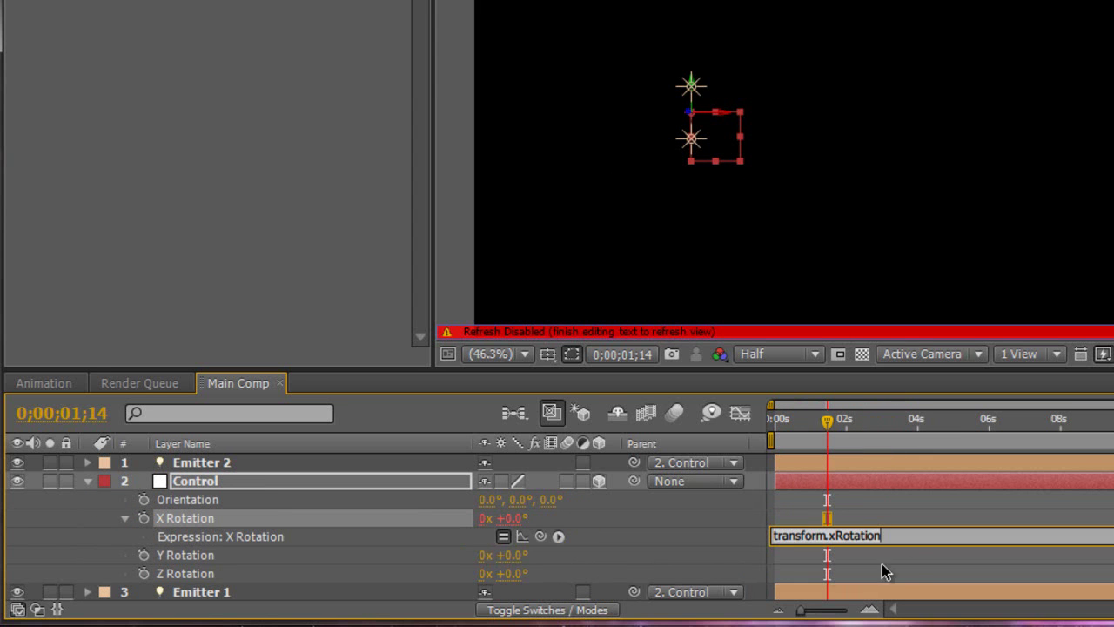
type("time*")
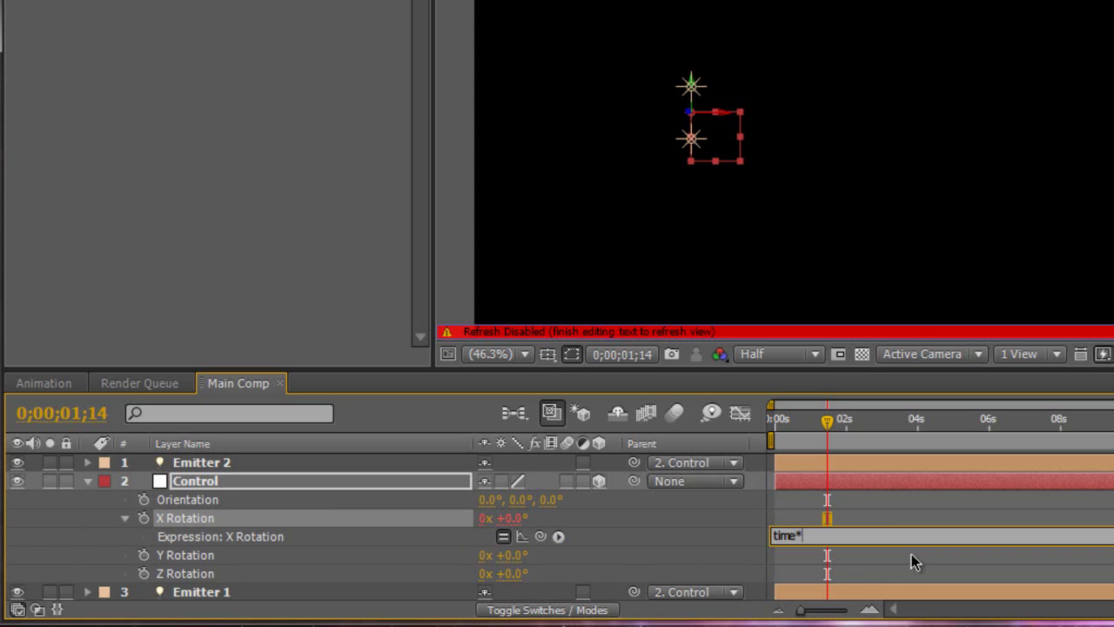
type("100")
left_click(877, 501)
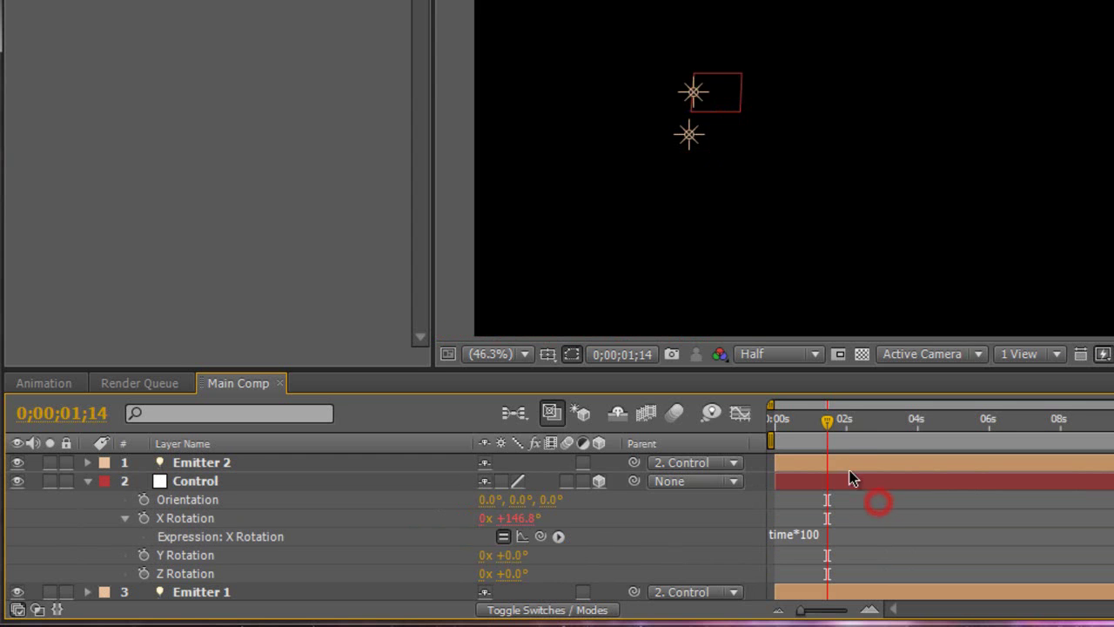
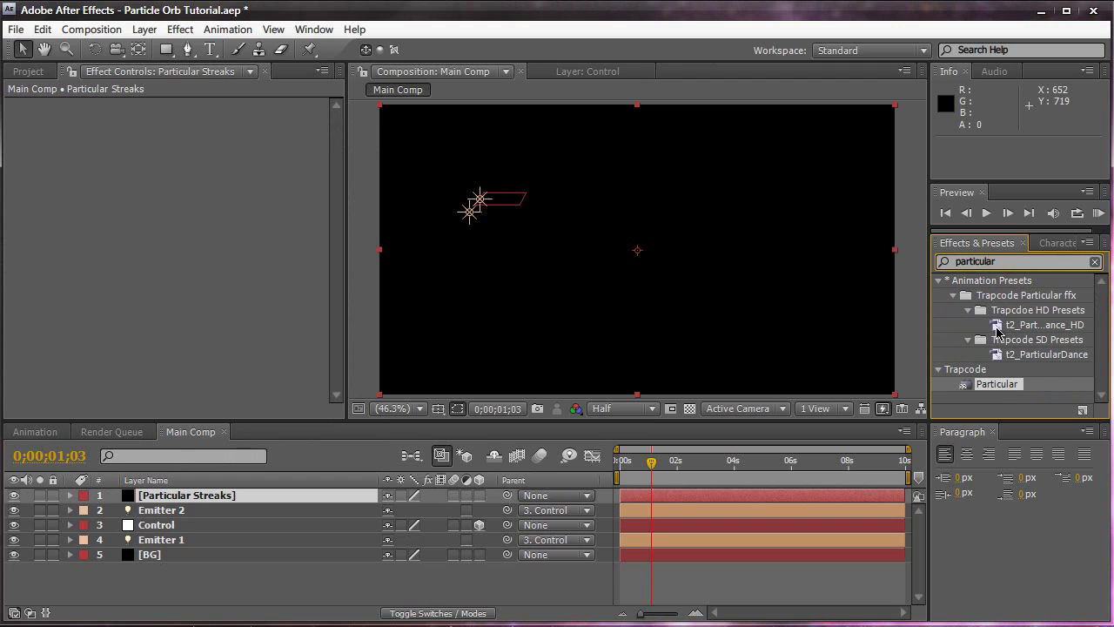
Apply the Particular effect to the Particular Streaks layer and set its Emitter Type to Light(s)
left_click_drag(999, 386, 804, 381)
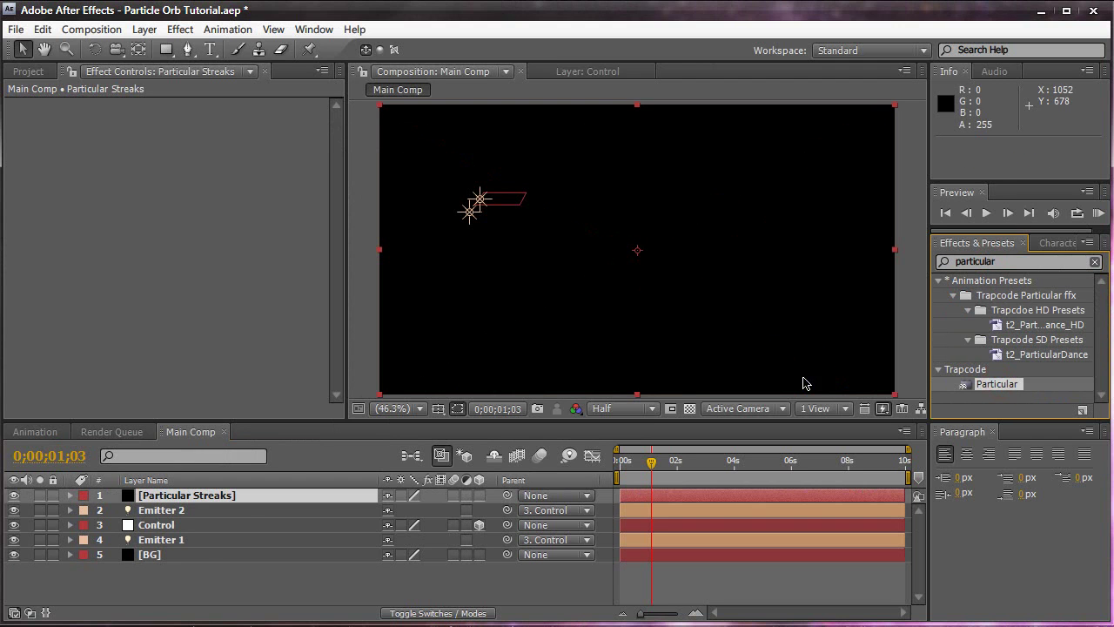
left_click_drag(651, 462, 679, 464)
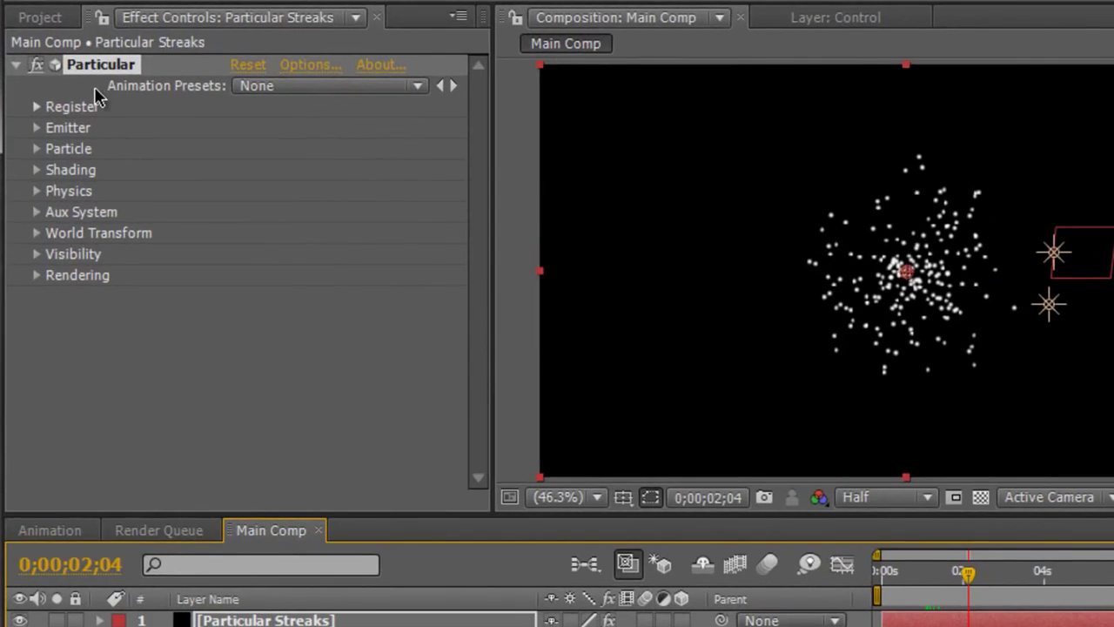
left_click(36, 129)
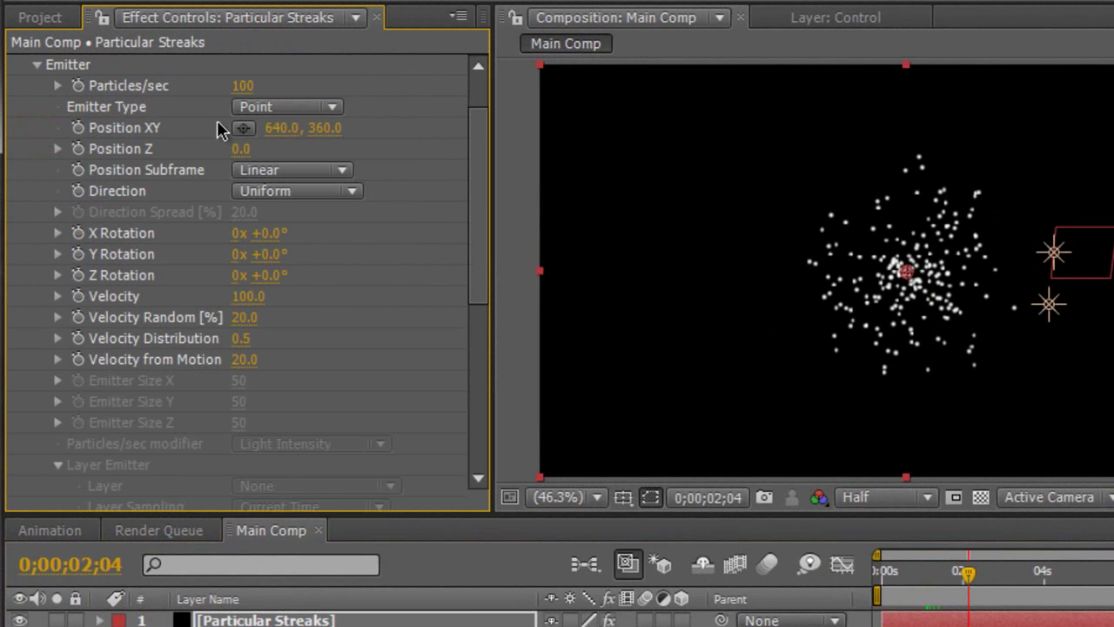
left_click(280, 113)
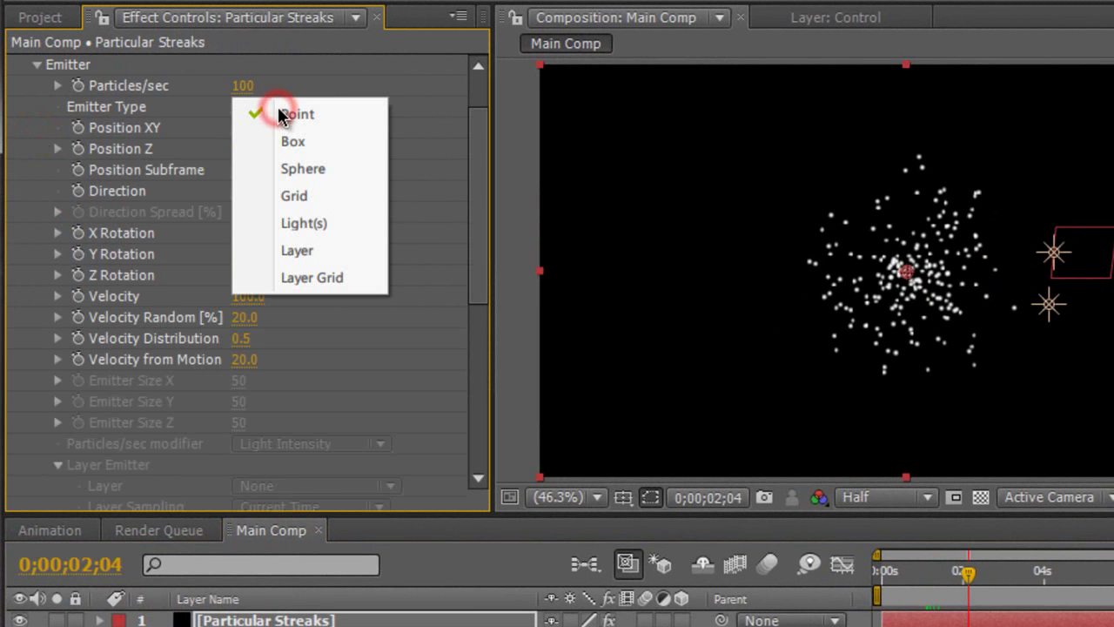
left_click(283, 223)
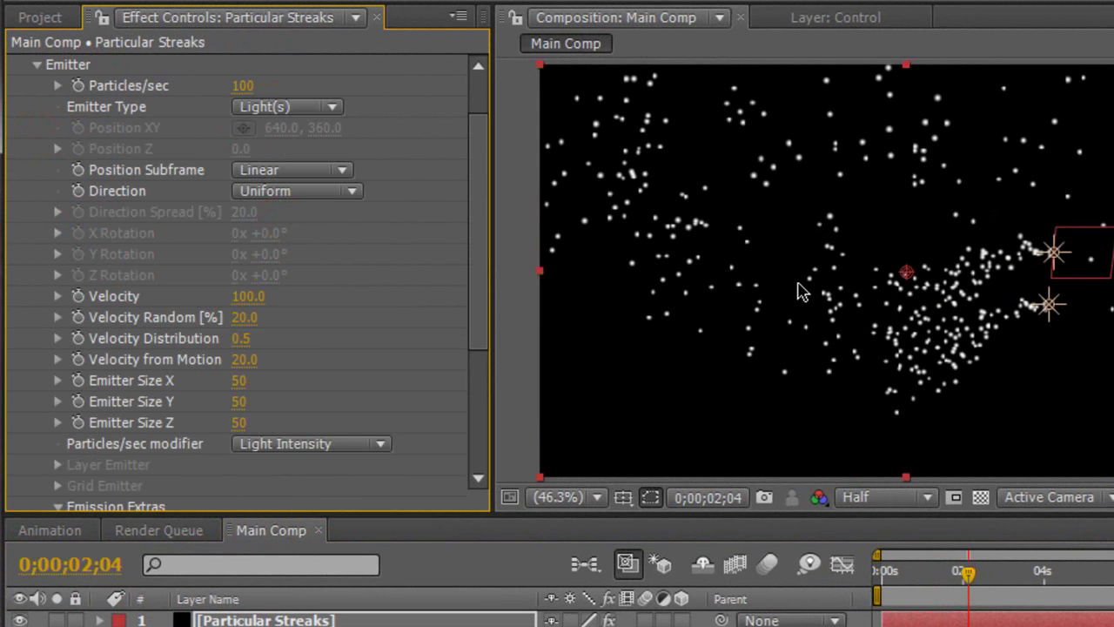
left_click_drag(968, 573, 1017, 561)
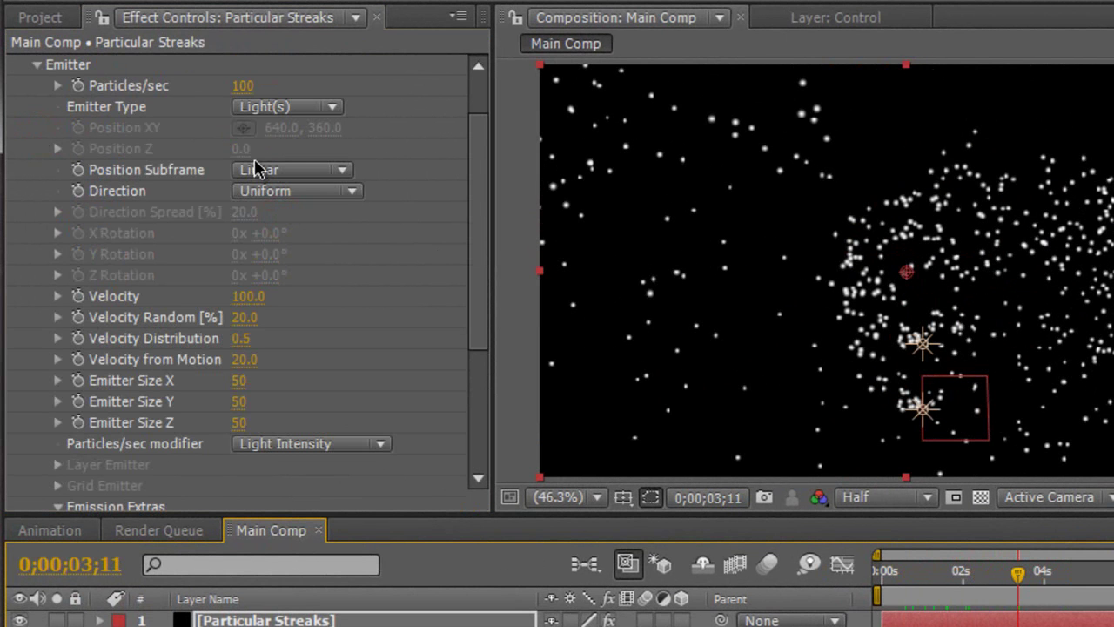
Set the Particular emitter's Particles/sec to 400 and its Velocity to 0.5
left_click(247, 87)
key("Return")
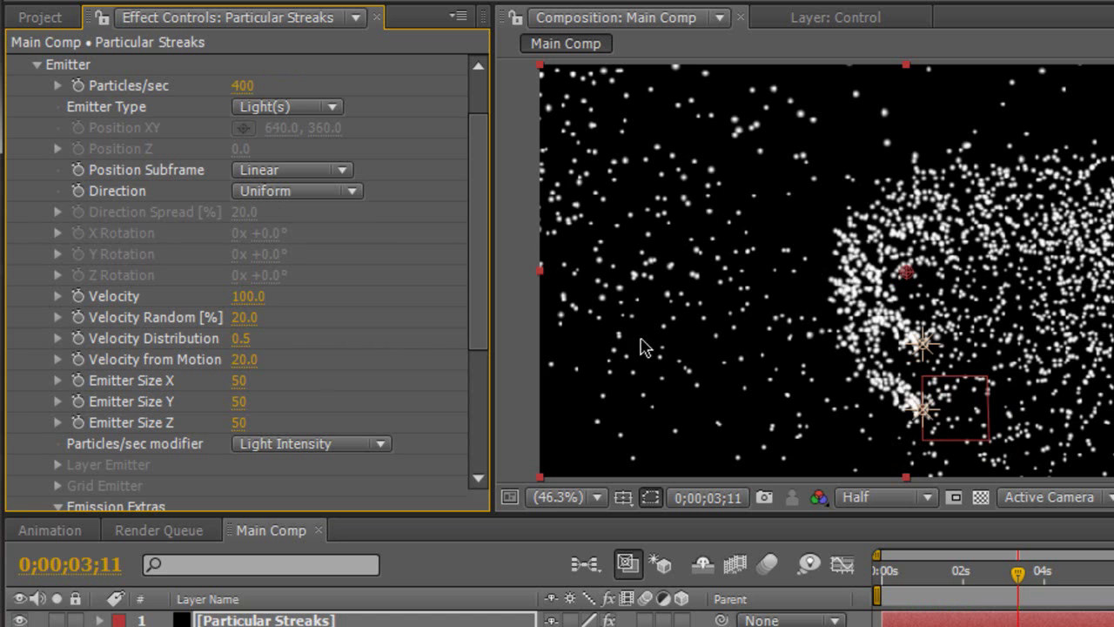
left_click(245, 297)
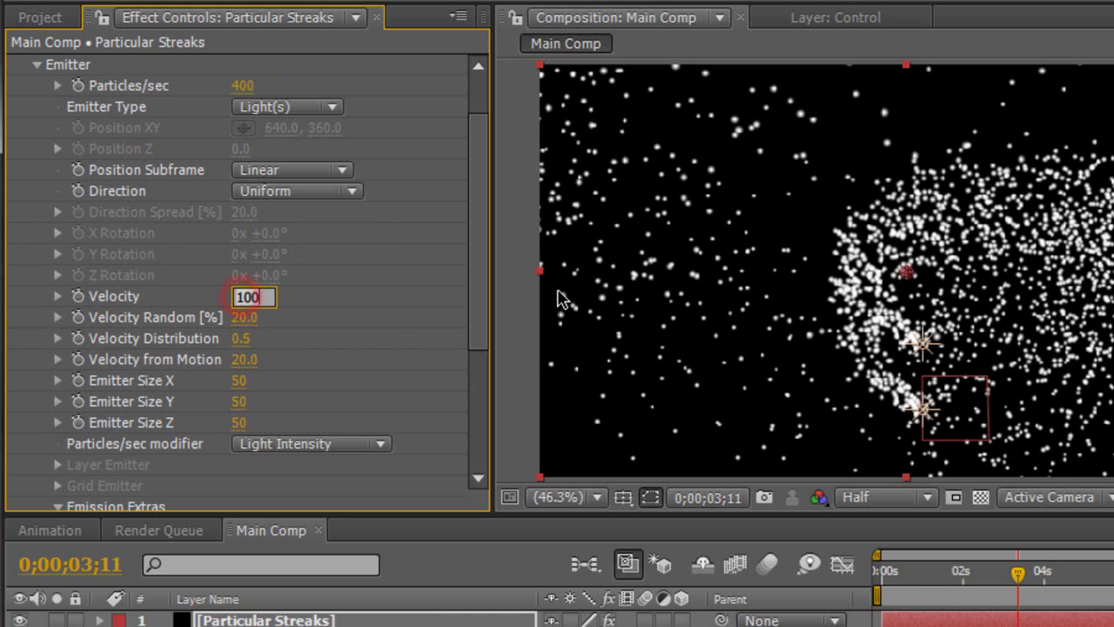
type("0.5")
key("Return")
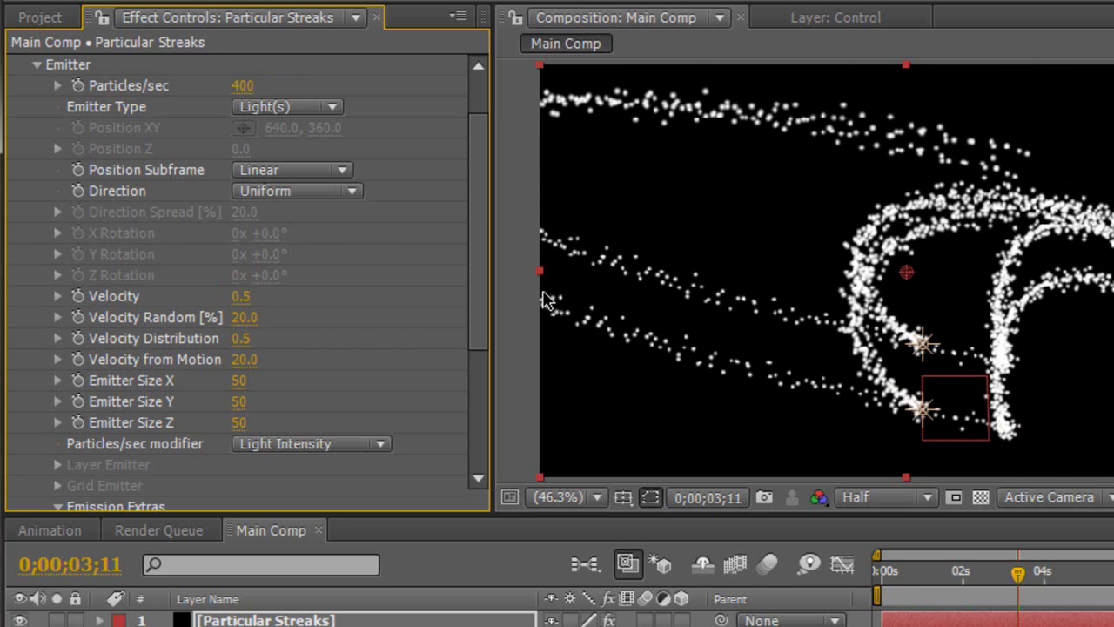
Set the Particular emitter's Emitter Size X, Y and Z to 0
left_click(240, 381)
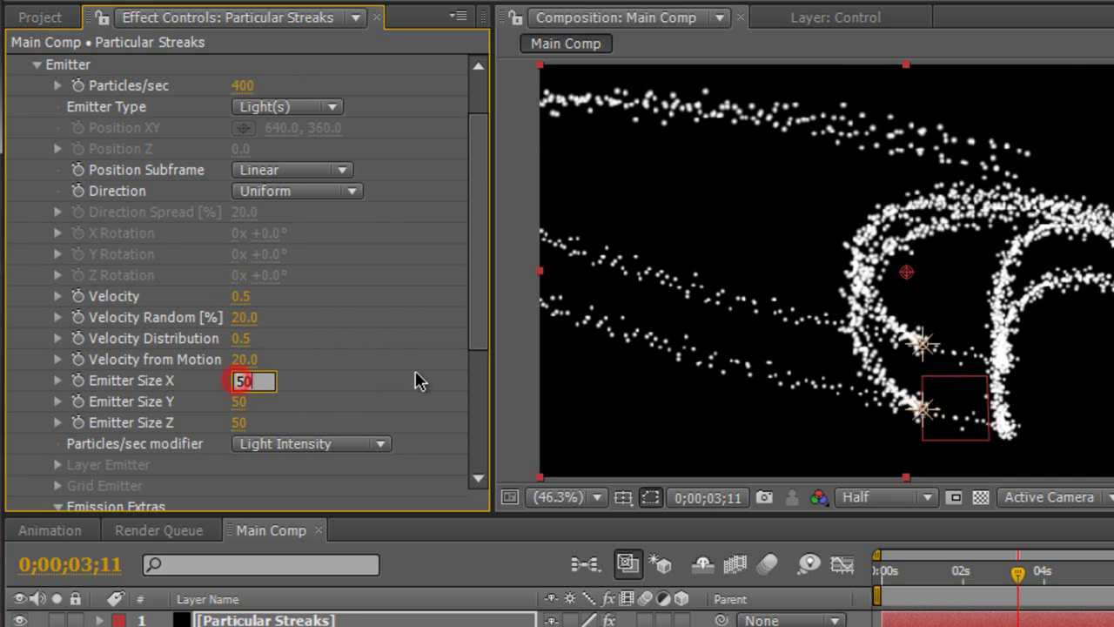
left_click(241, 403)
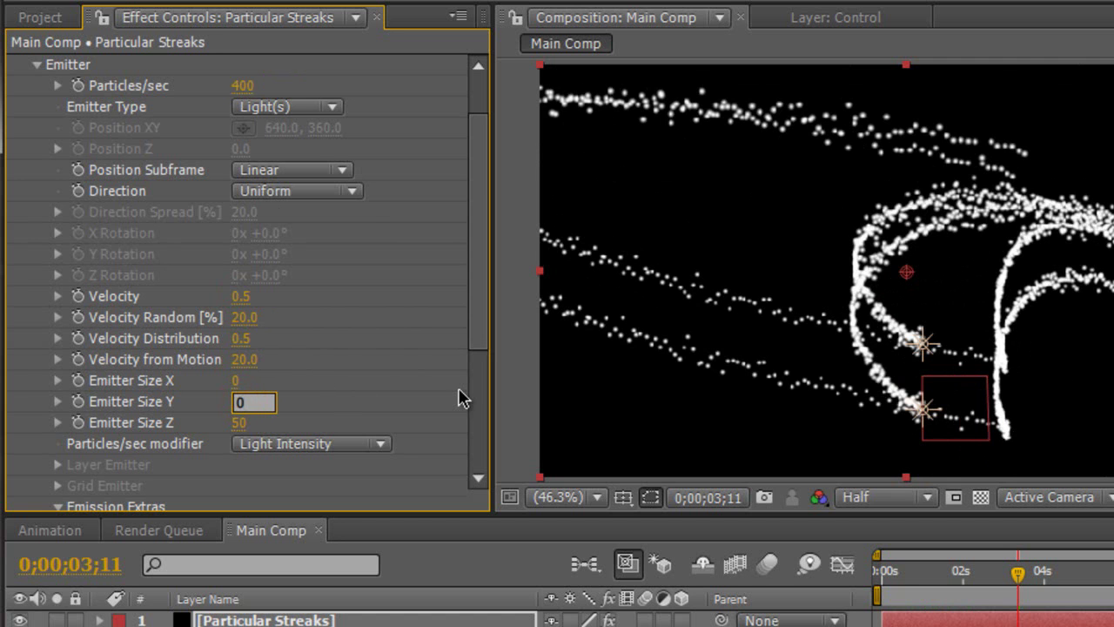
type("0")
key("Return")
left_click(245, 422)
type("0")
key("Return")
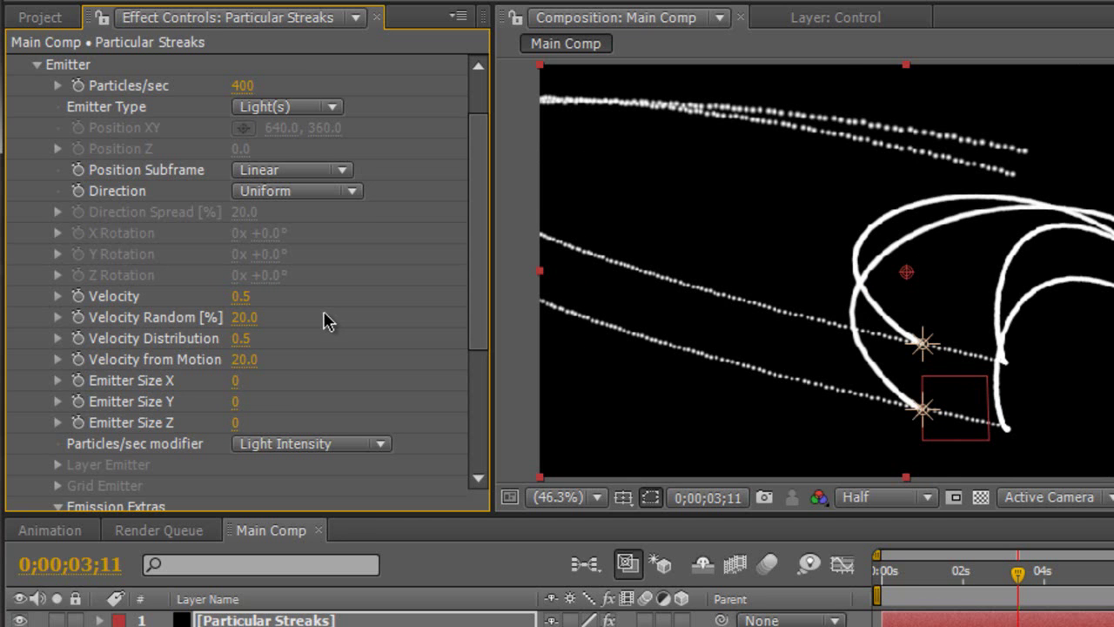
Set Pre Run to 100 in the emitter's Emission Extras
mouse_move(479, 303)
left_mouse_down()
mouse_move(477, 387)
mouse_move(423, 391)
left_mouse_up()
left_click(237, 339)
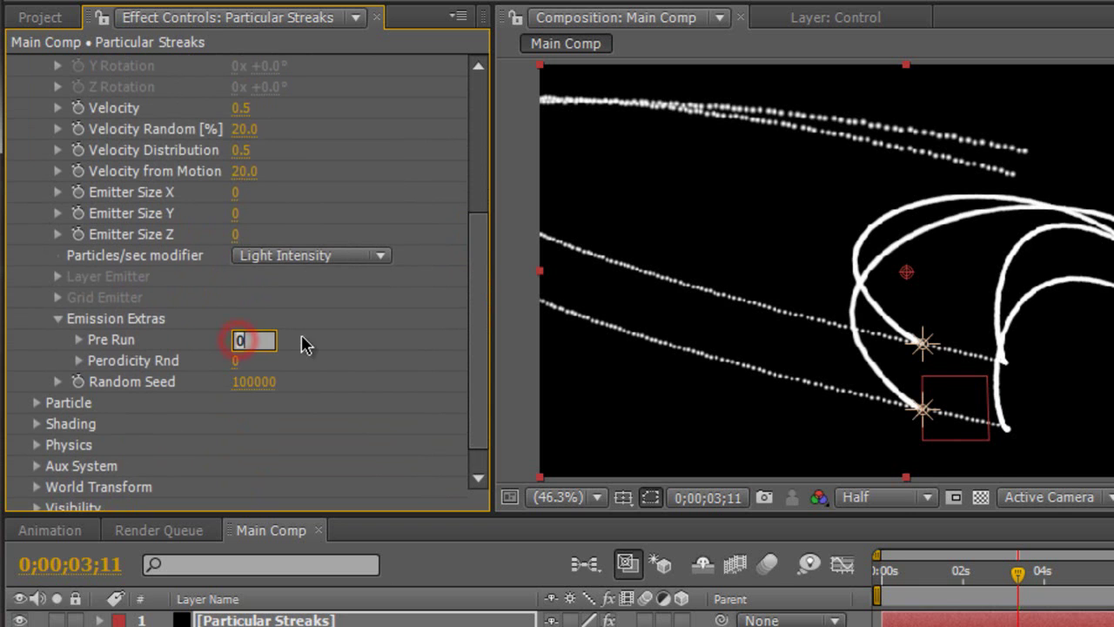
key("Return")
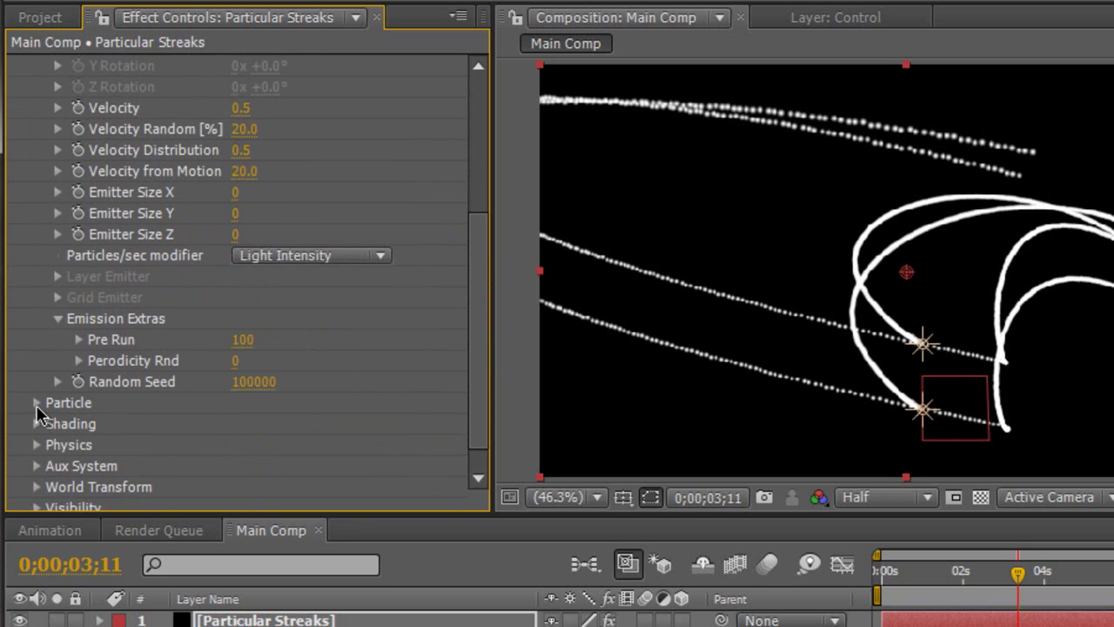
Expand Particular's Particle settings and set the particle Life to 1.7 seconds
left_click(36, 403)
scroll(40, 414, "down", 5)
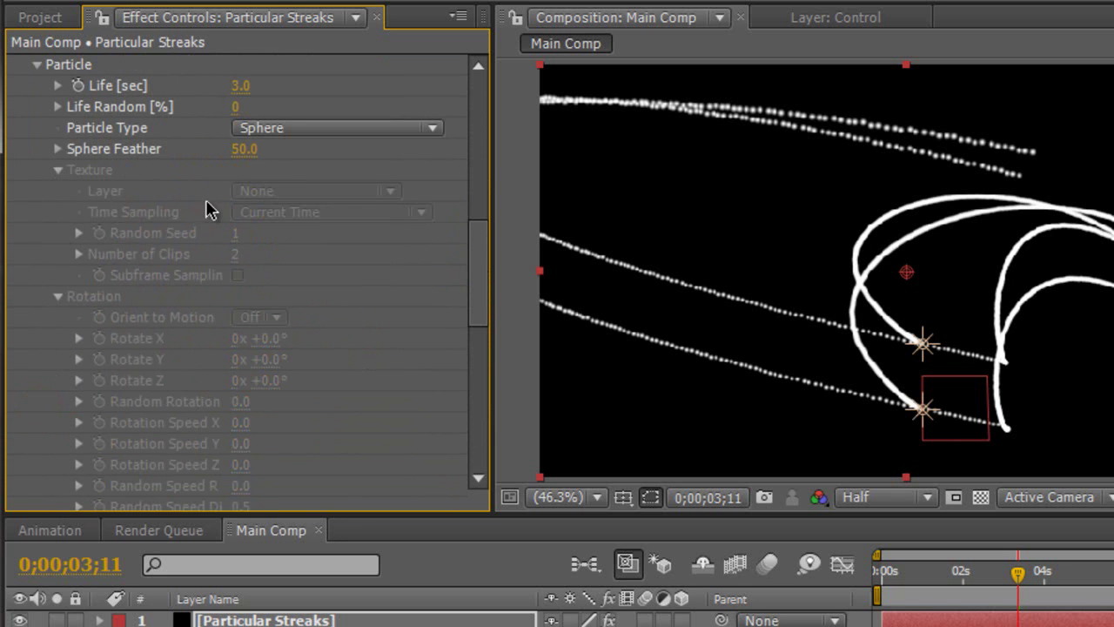
left_click(243, 86)
type("1.7")
key("Return")
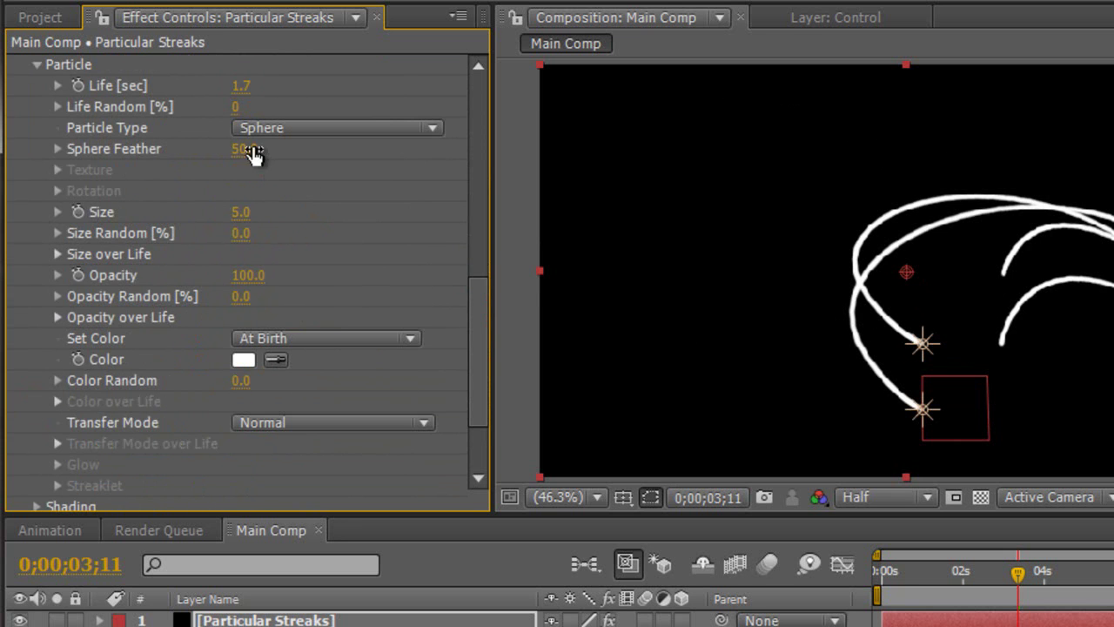
Set the particles' Sphere Feather to 100 and their Size to 3
left_click_drag(247, 151, 397, 151)
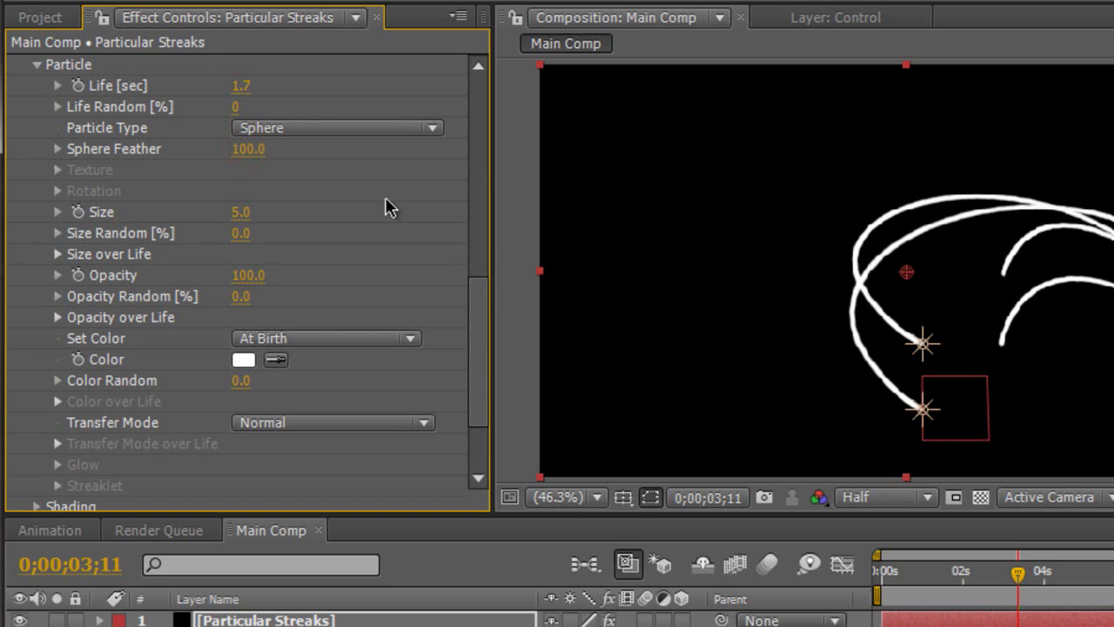
left_click(239, 213)
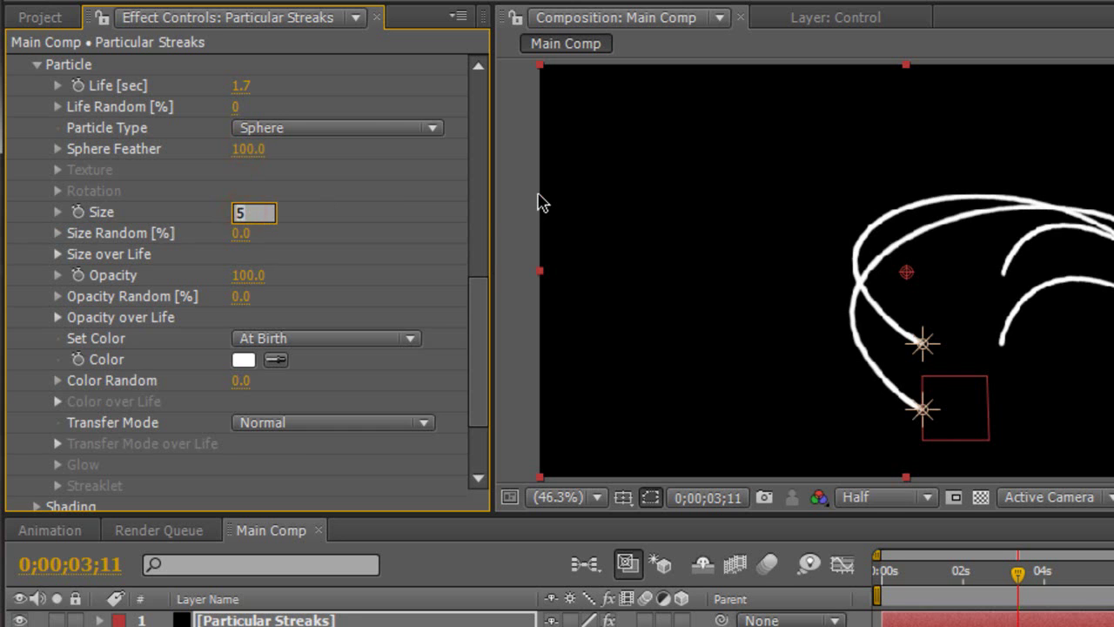
type("3")
key("Return")
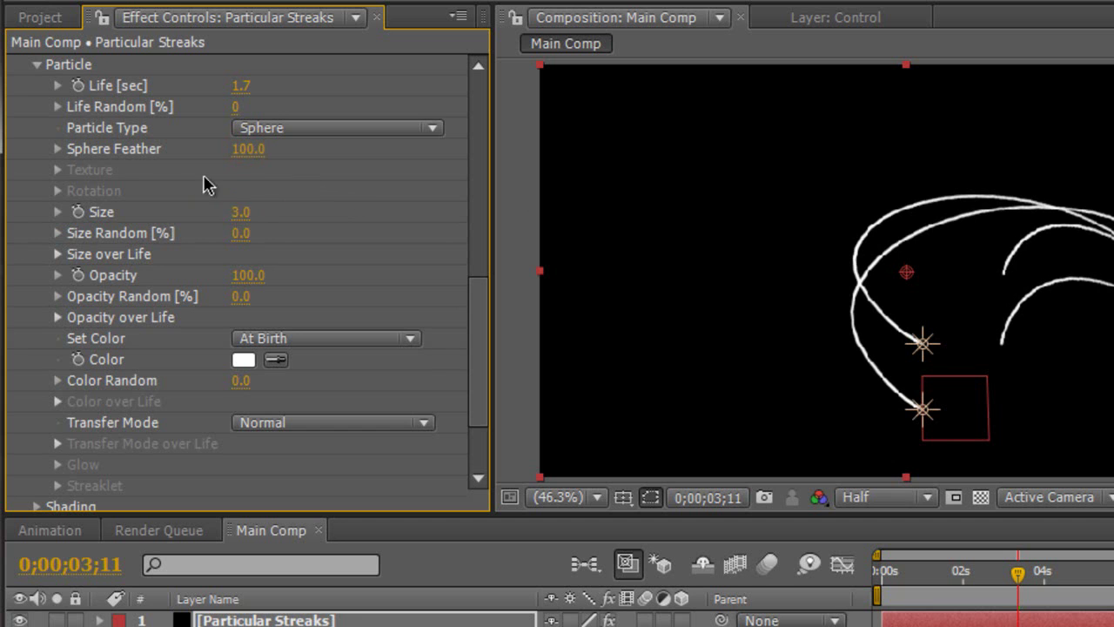
Apply the linear falloff preset from birth to death to both Size over Life and Opacity over Life
left_click(57, 255)
left_click(407, 295)
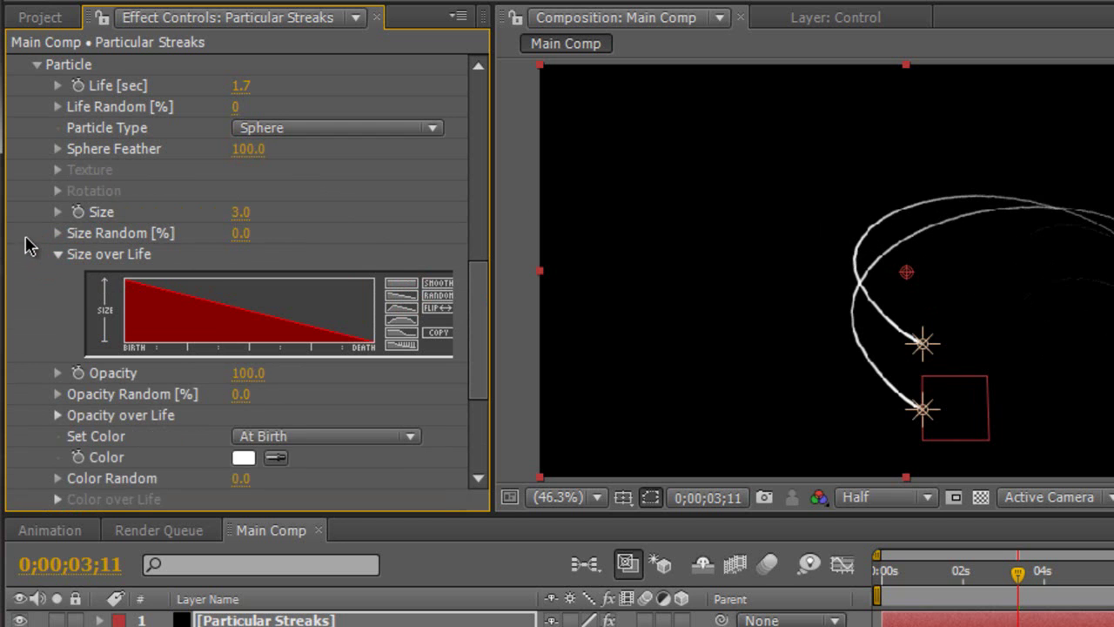
left_click(59, 257)
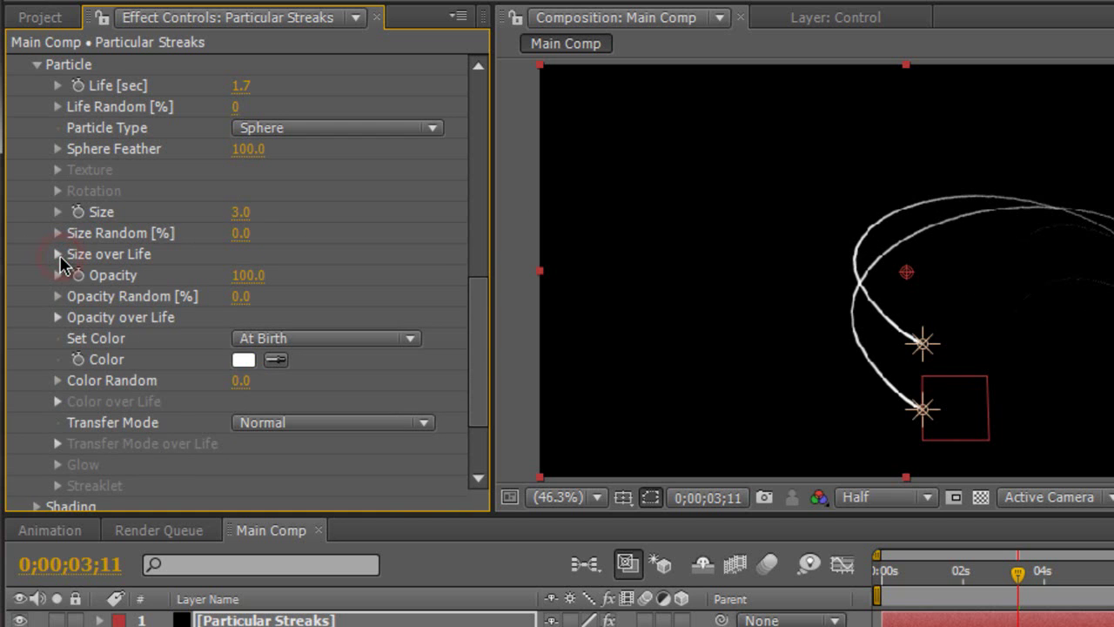
left_click(57, 317)
left_click(397, 361)
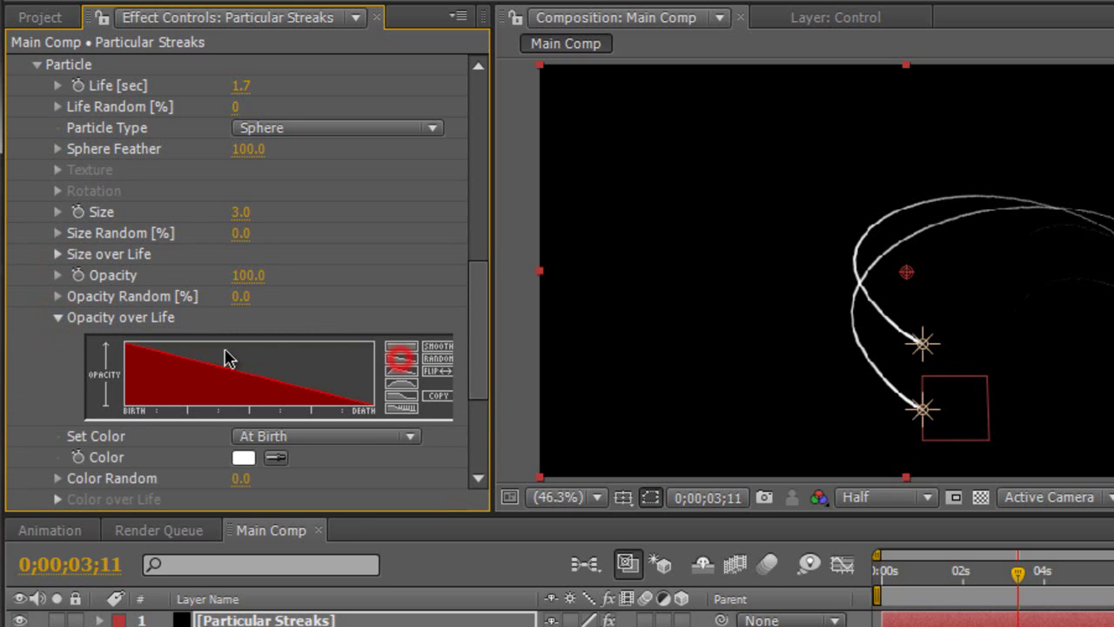
left_click(58, 318)
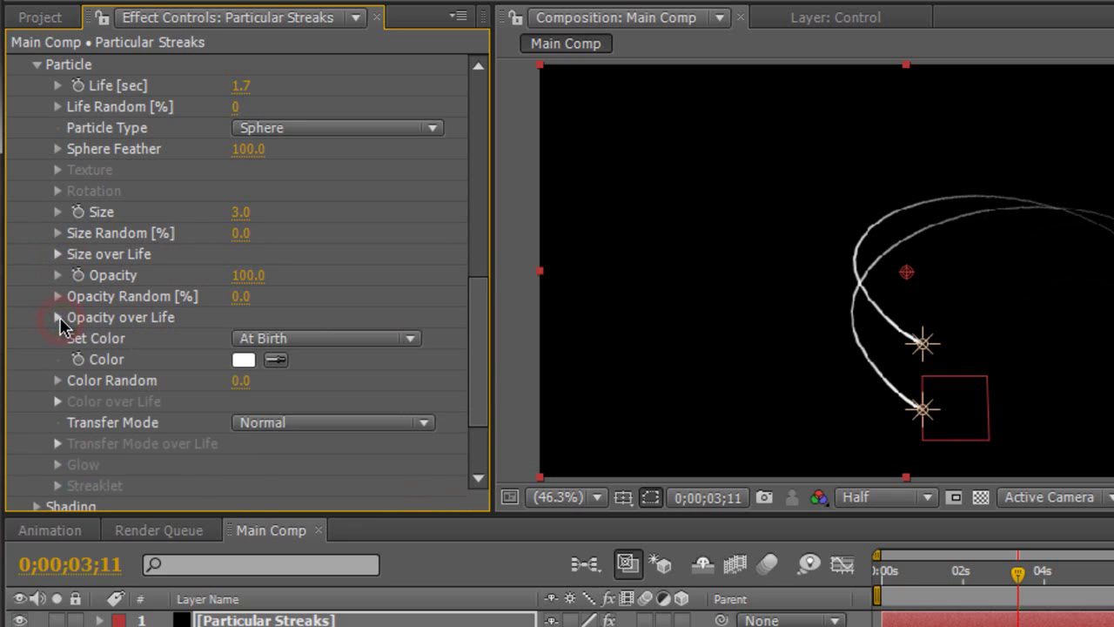
Set the particles' Opacity to 70
left_click(248, 275)
type("70")
key("Return")
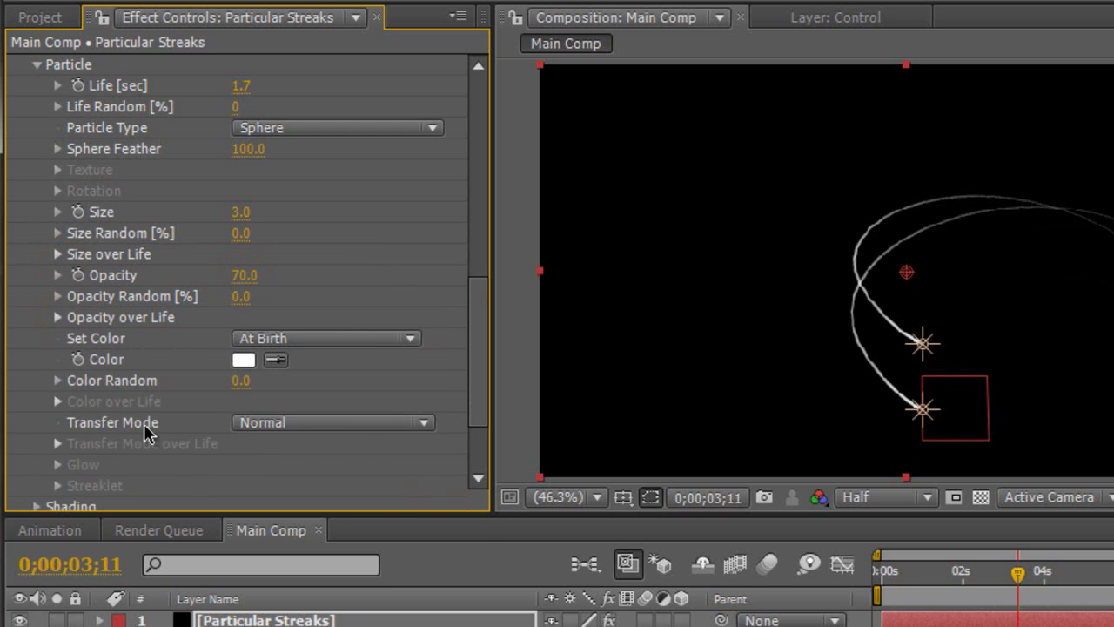
Set the streak particles' Transfer Mode to Add and their Set Color option to Over Life
left_click(361, 422)
left_click(353, 458)
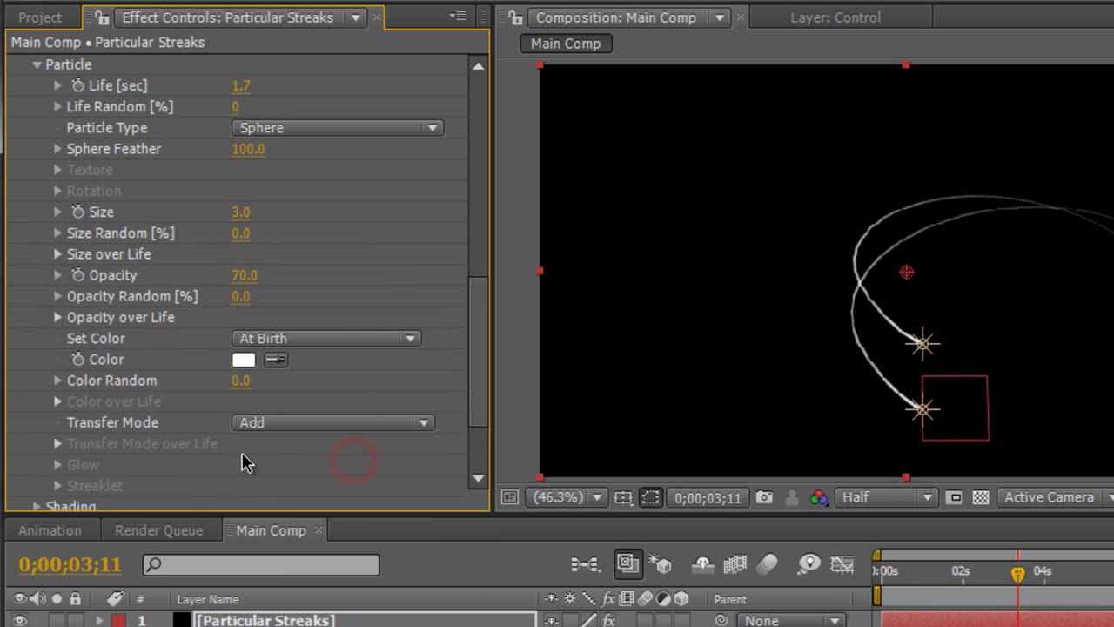
scroll(244, 440, "down", 3)
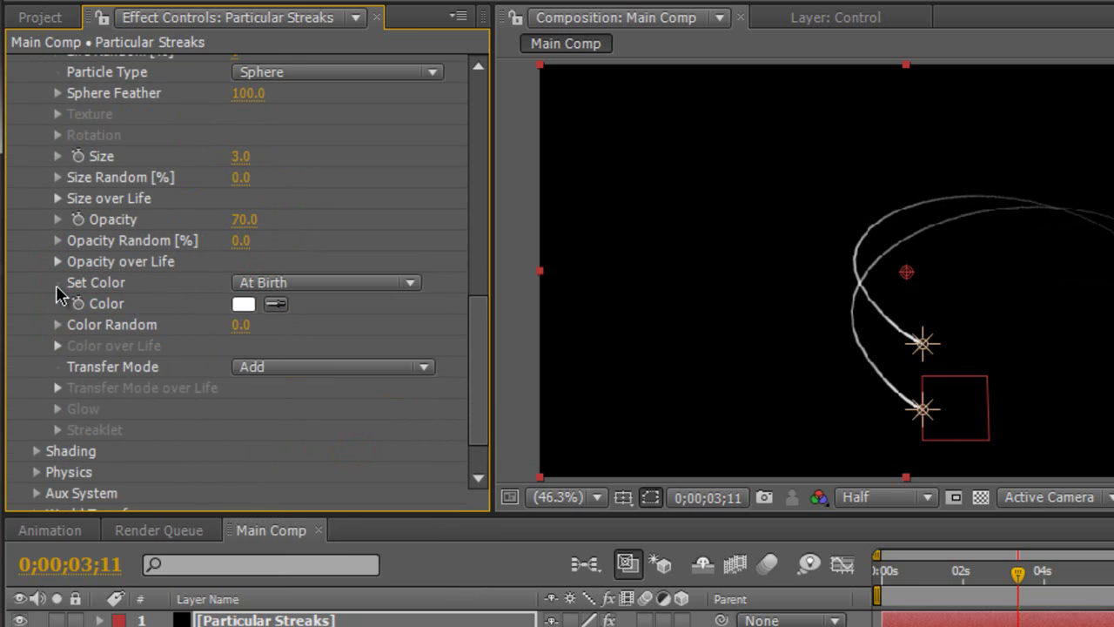
left_click(334, 284)
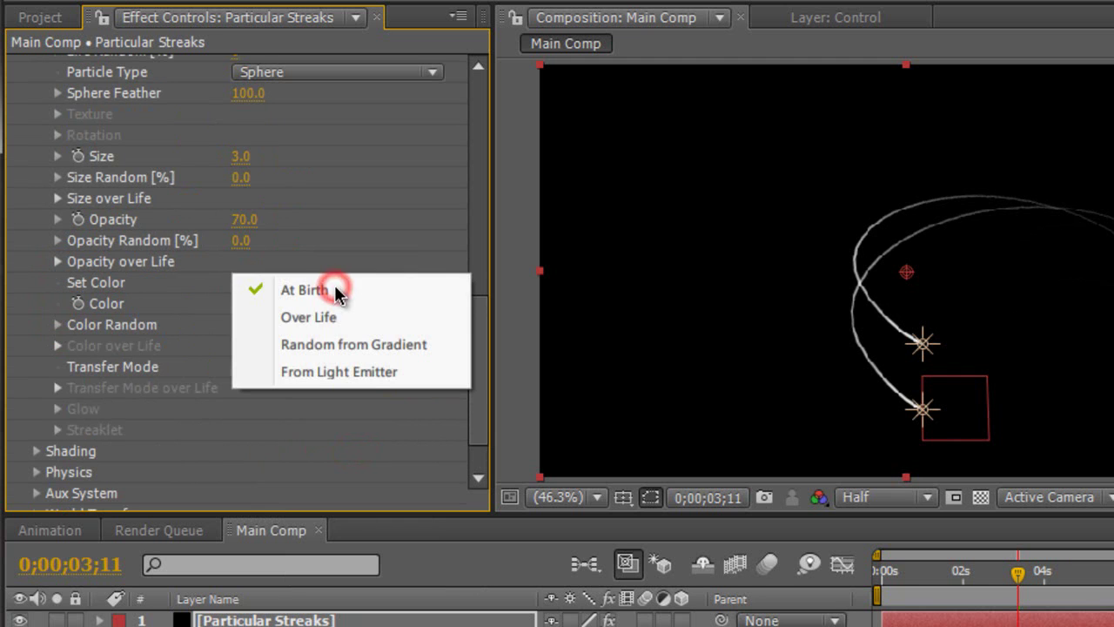
left_click(335, 315)
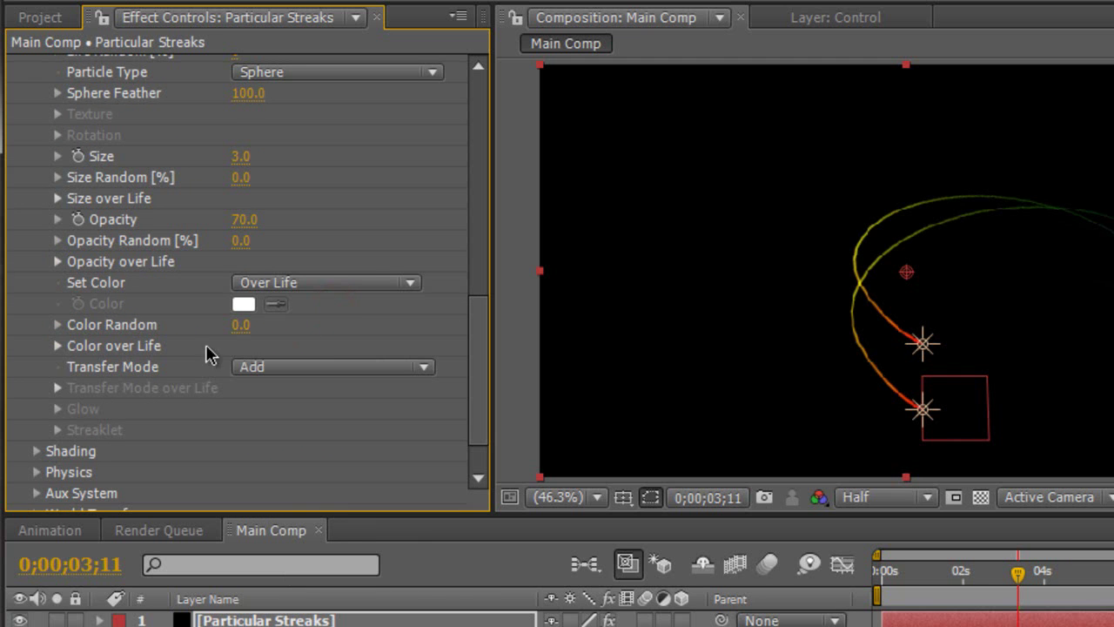
Apply the white-to-black gradient preset to Color over Life and recolor its birth stop light blue, A9E4FF
left_click(58, 346)
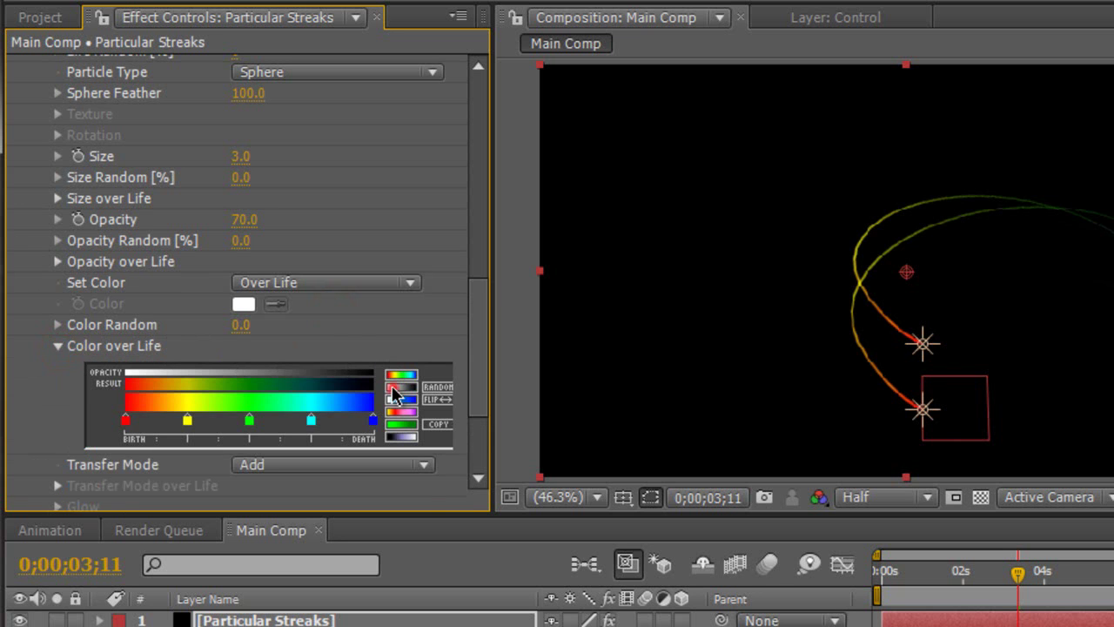
left_click(392, 387)
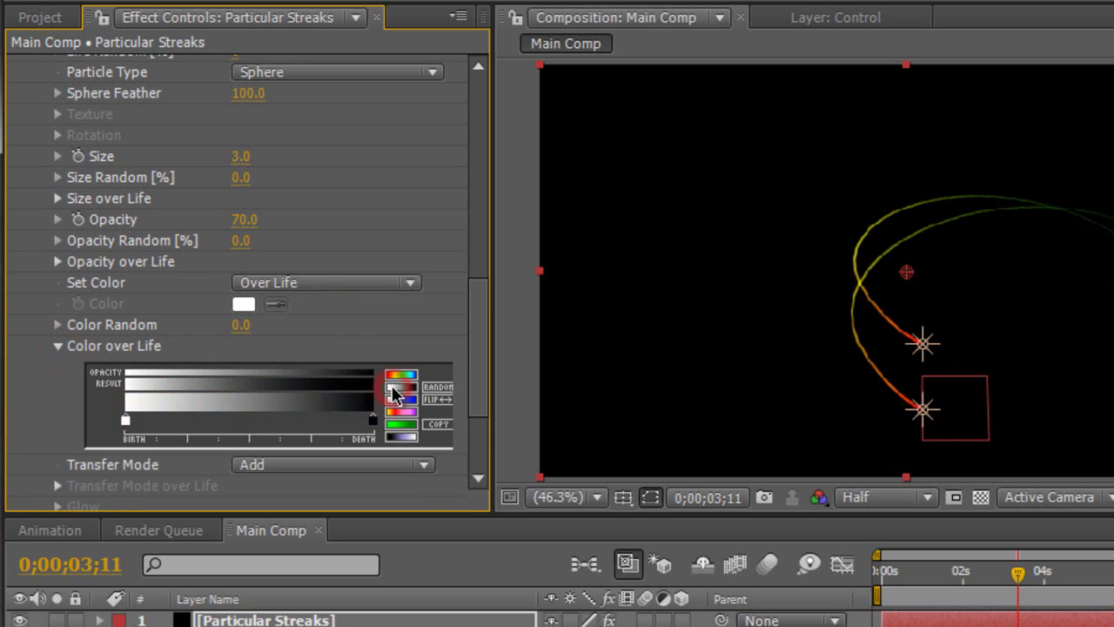
double_click(126, 422)
mouse_move(870, 202)
left_mouse_down()
mouse_move(873, 252)
mouse_move(871, 236)
left_mouse_up()
left_click_drag(624, 127, 631, 97)
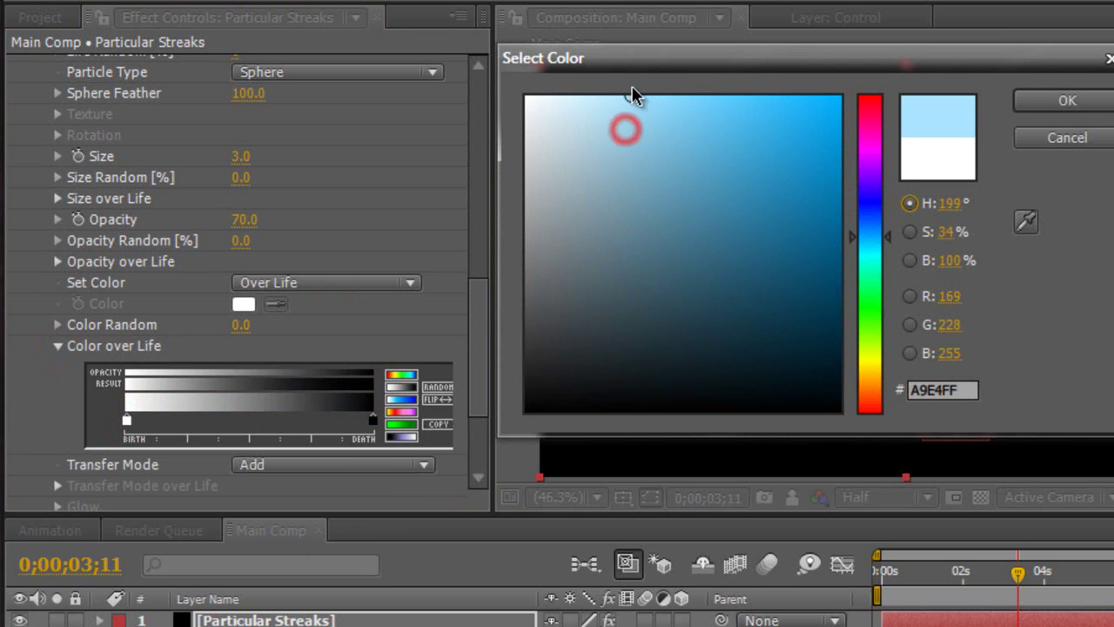
left_click(1021, 96)
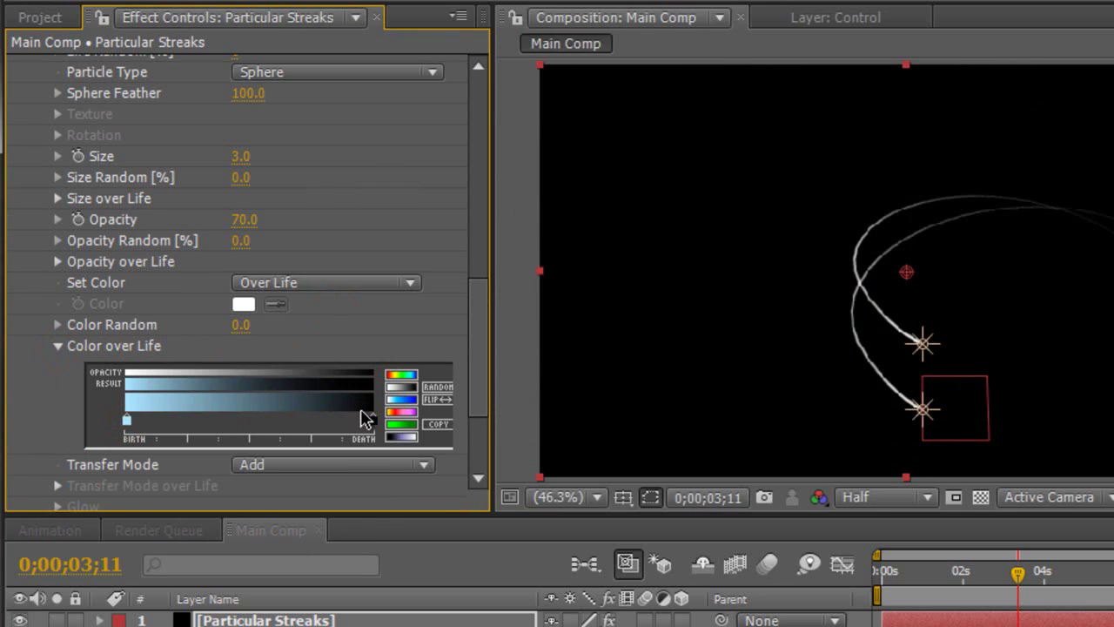
Recolor the death stop of the Color over Life gradient dark blue, 002337
double_click(371, 419)
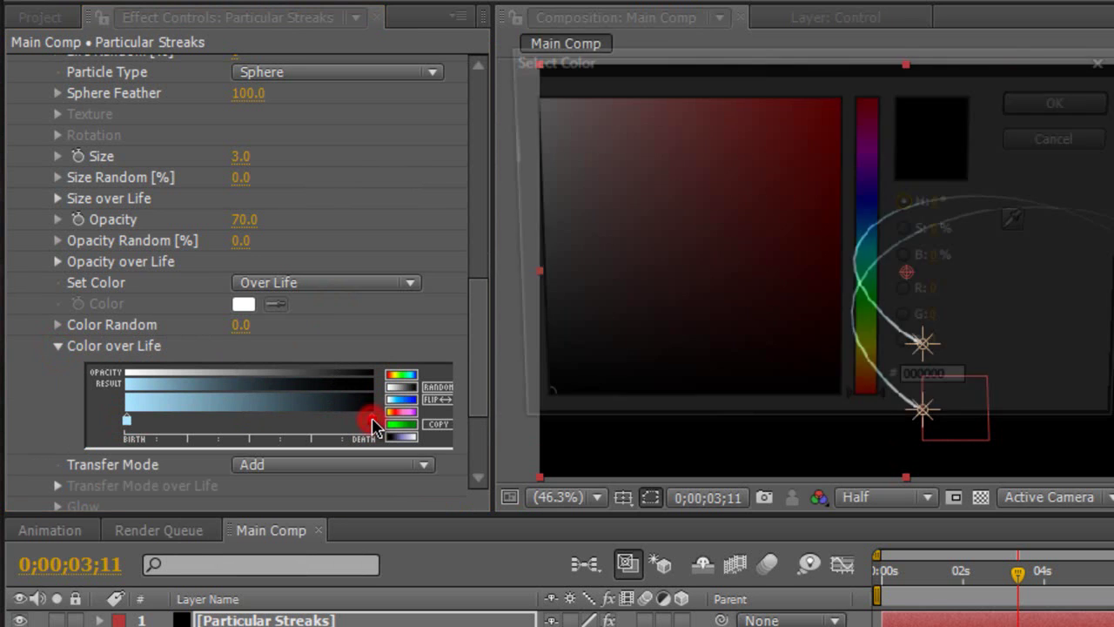
left_click_drag(875, 218, 877, 240)
left_click(840, 342)
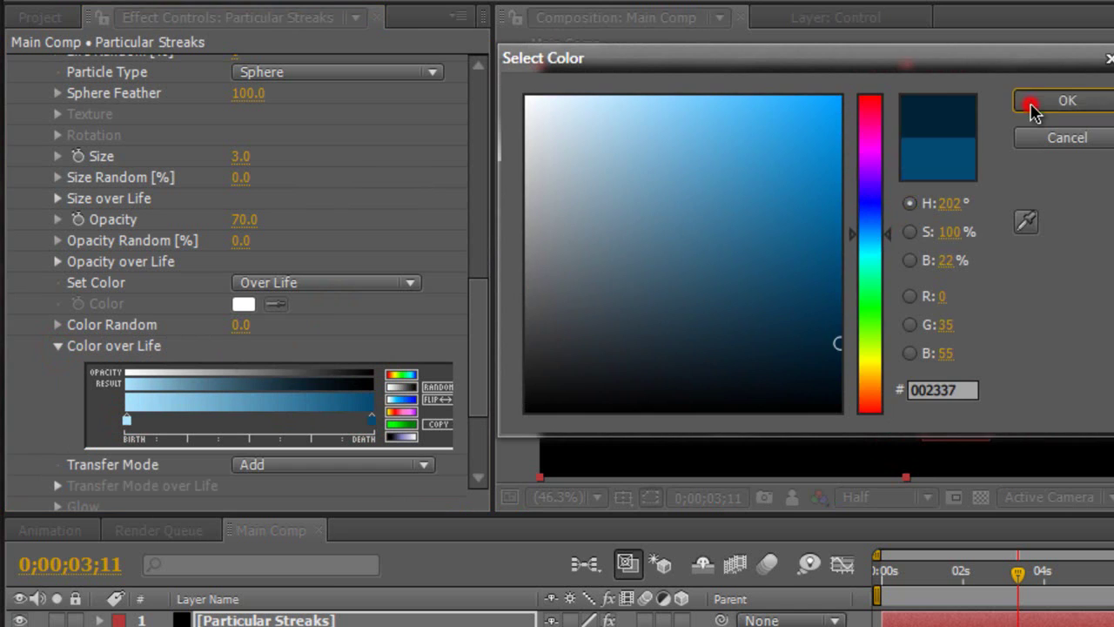
left_click(1032, 103)
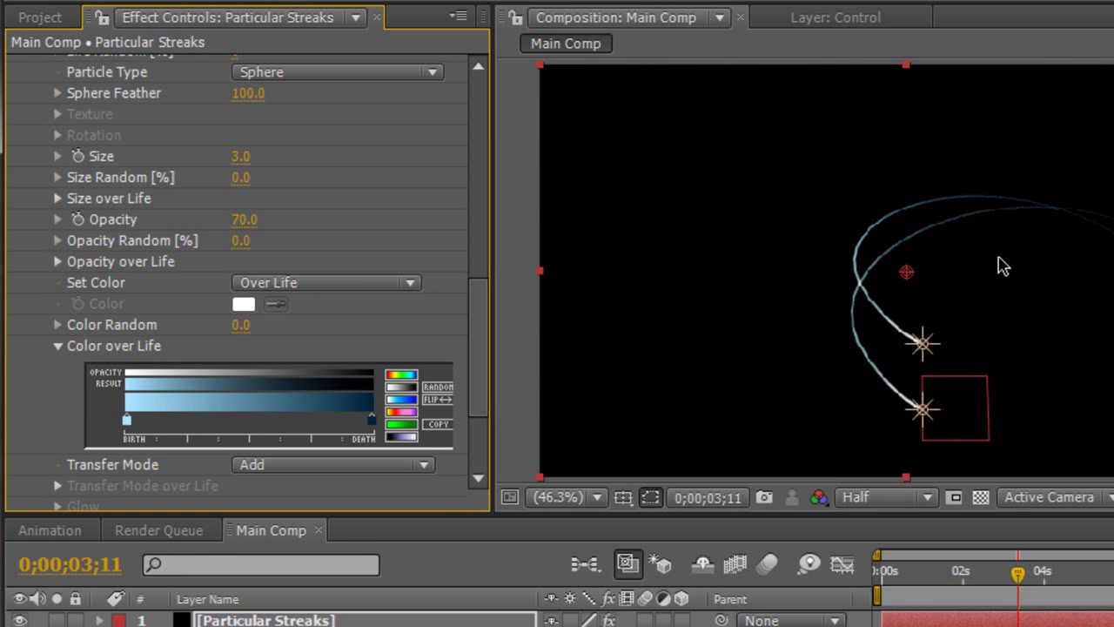
Expand Particular's Physics, Air and Turbulence Field settings, checking the streaks' motion at different times
left_click_drag(479, 286, 482, 348)
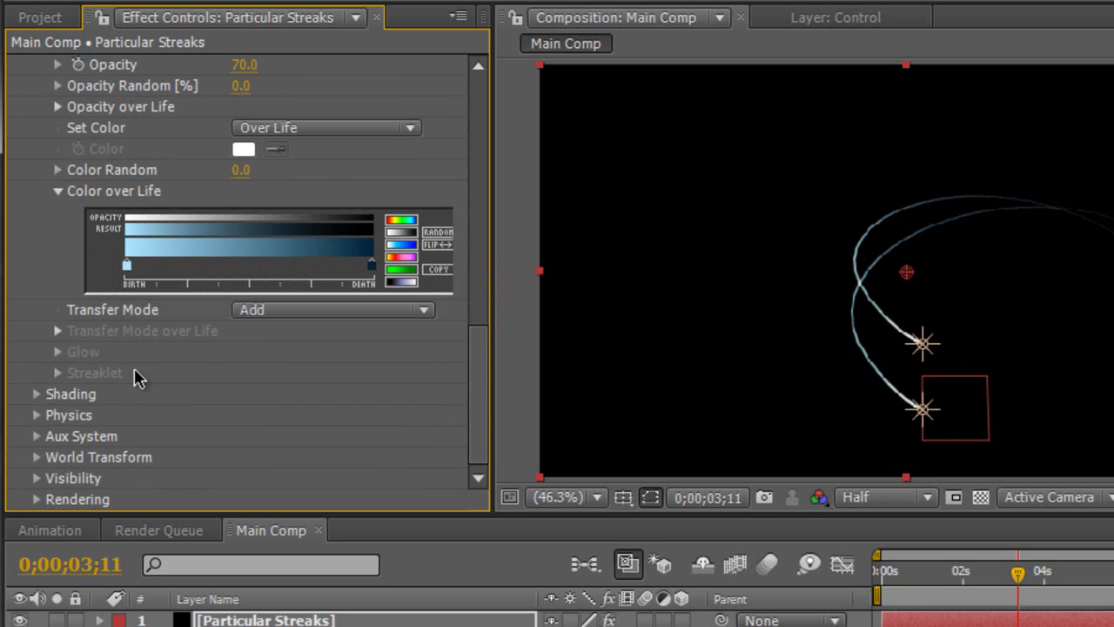
left_click(37, 416)
scroll(296, 410, "down", 5)
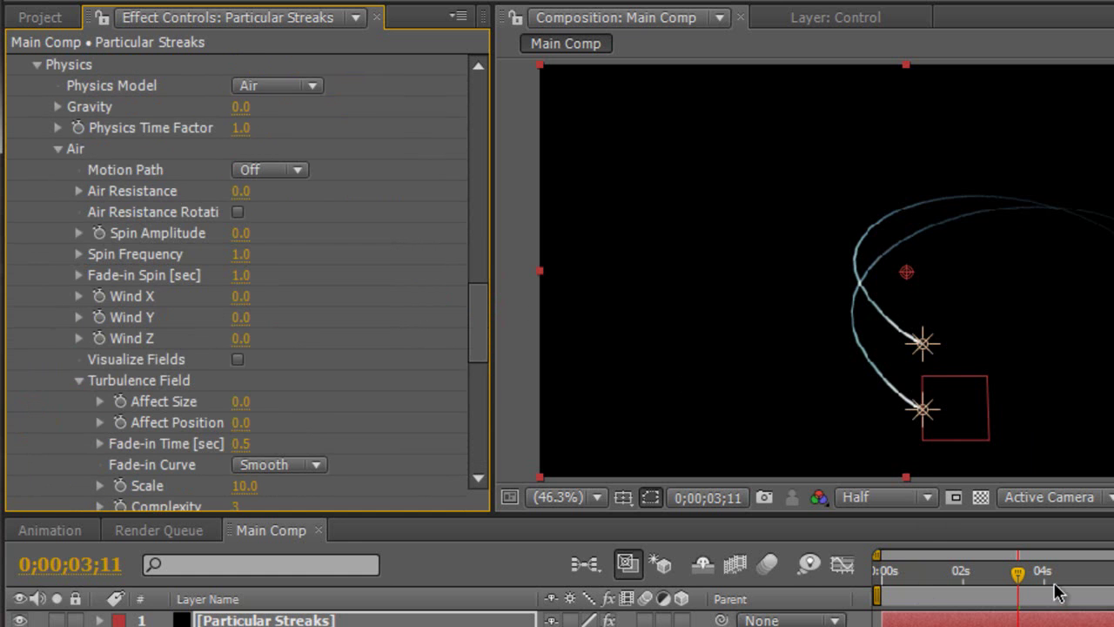
mouse_move(1012, 572)
left_mouse_down()
mouse_move(867, 574)
mouse_move(946, 569)
left_mouse_up()
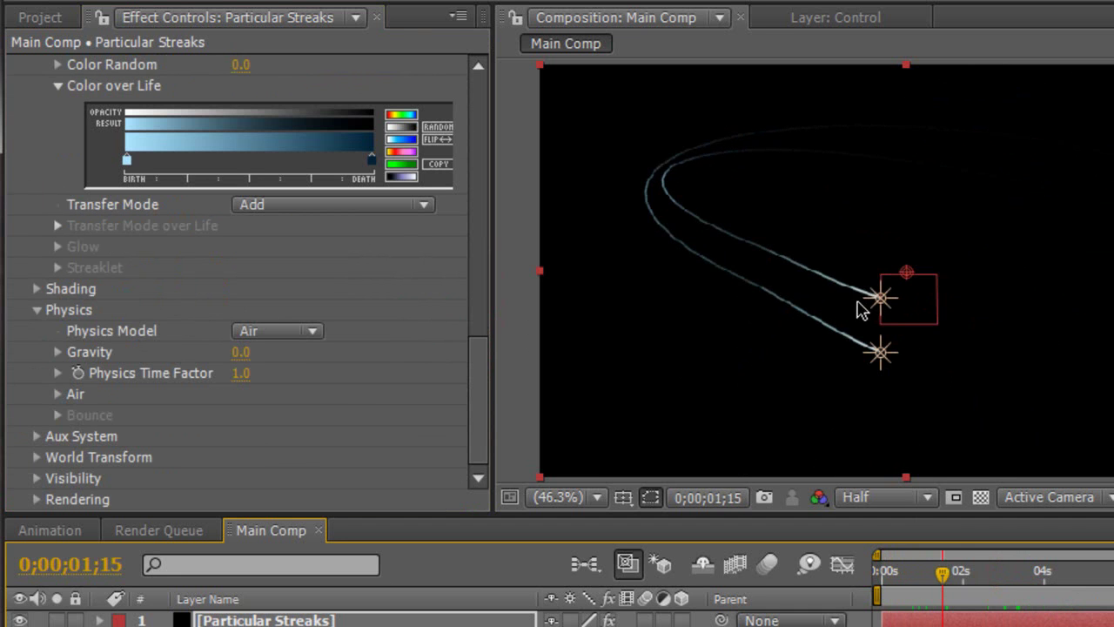
left_click_drag(942, 574, 1113, 572)
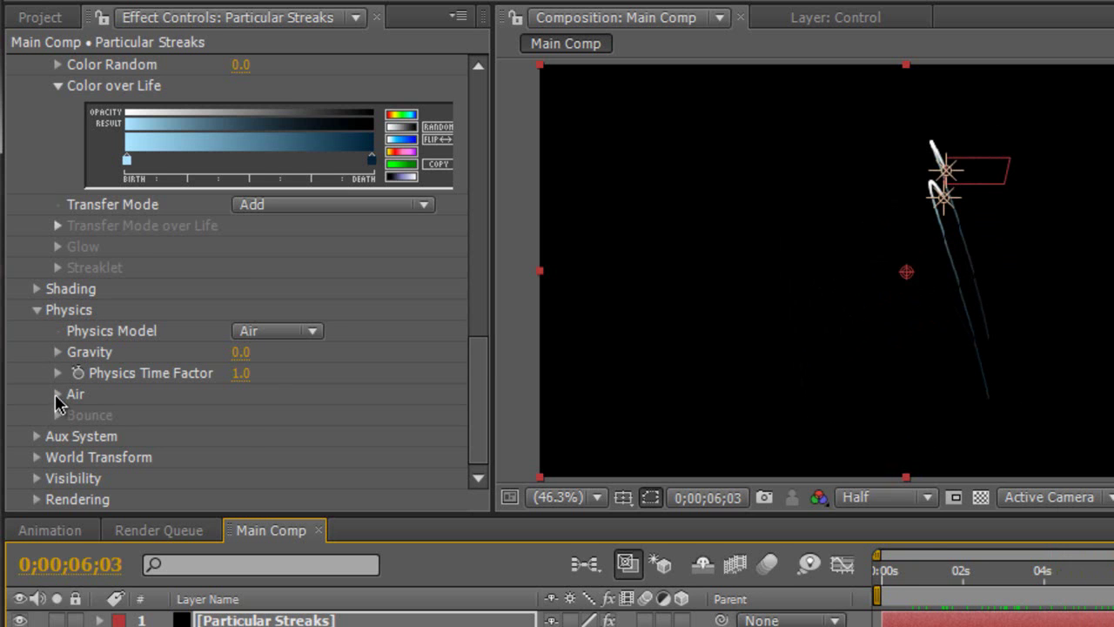
left_click(58, 395)
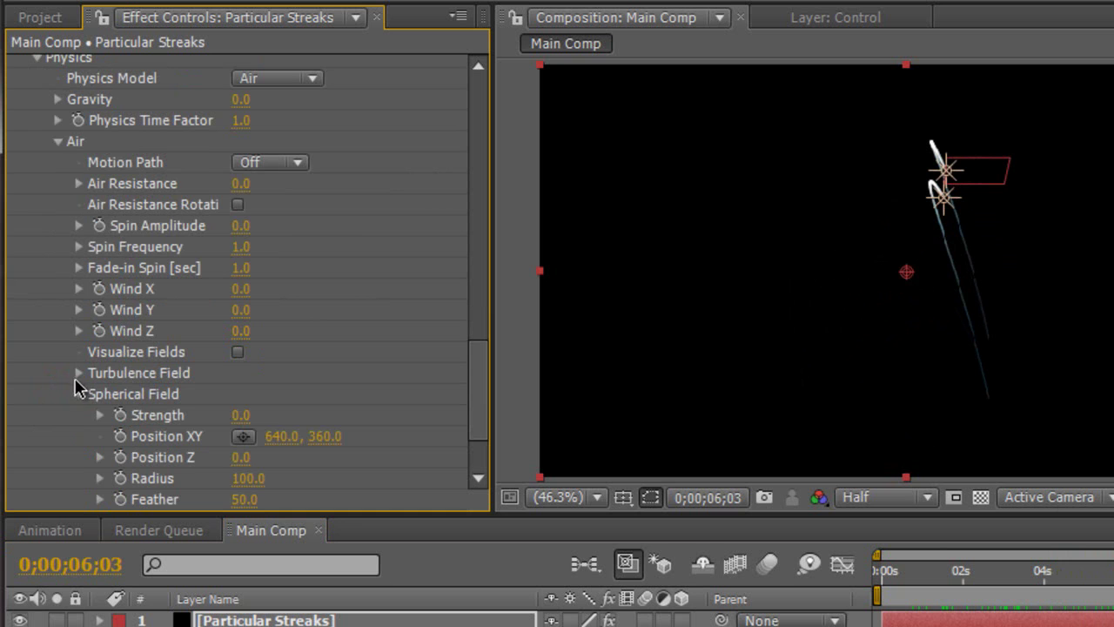
left_click(78, 374)
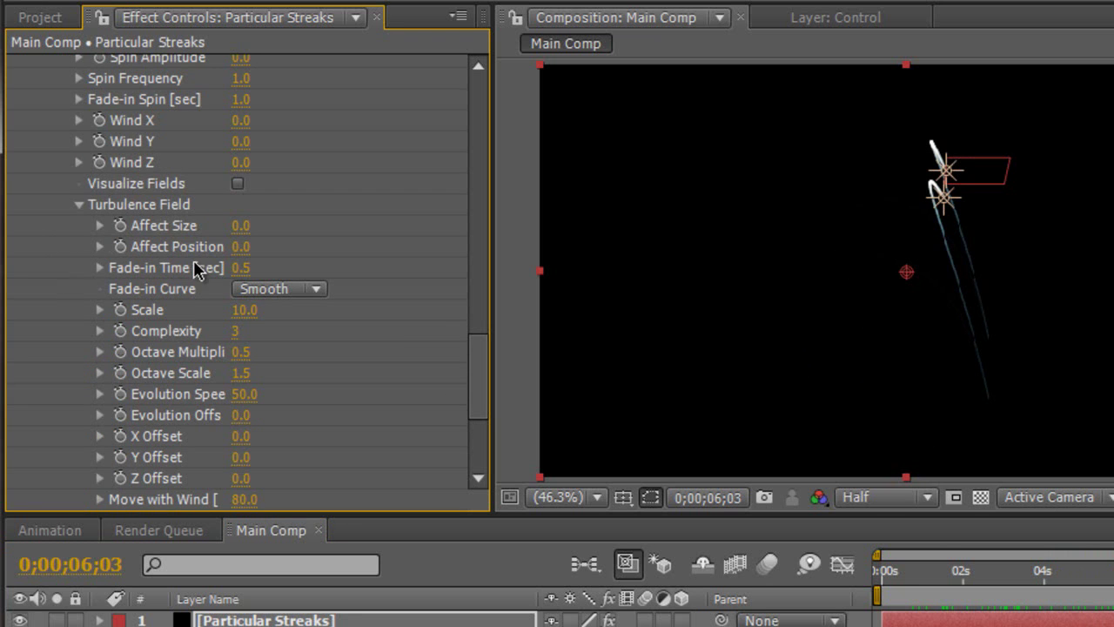
Set the Turbulence Field's Affect Position to 72, checking the bent streaks at an earlier time while adjusting it
left_click(247, 245)
mouse_move(250, 246)
left_mouse_down()
mouse_move(331, 245)
mouse_move(315, 247)
left_mouse_up()
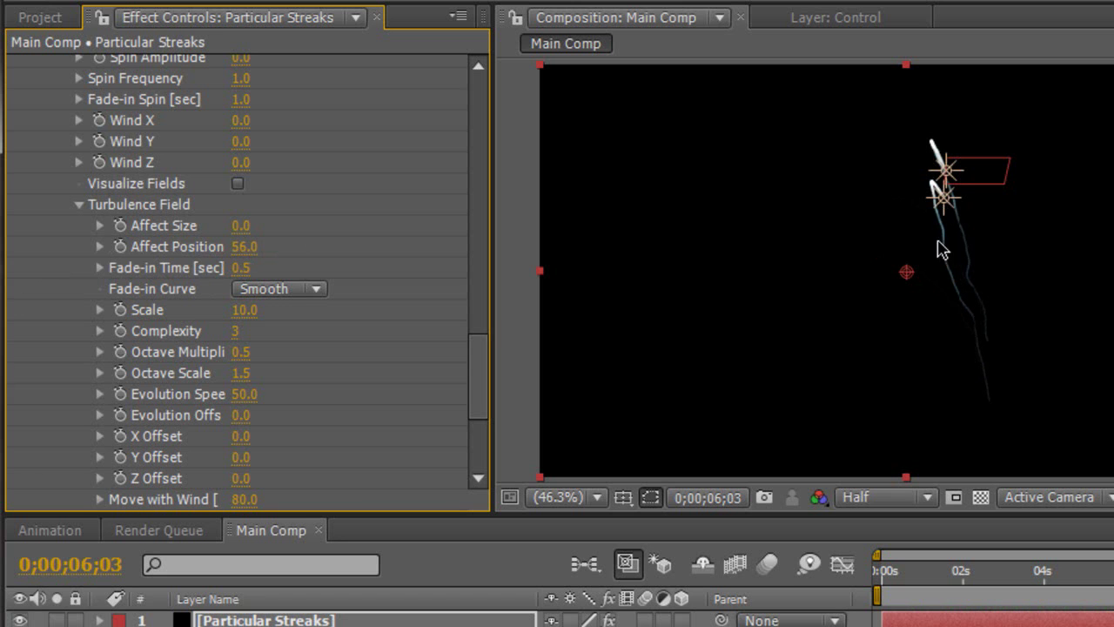
mouse_move(1109, 585)
left_mouse_down()
mouse_move(938, 581)
mouse_move(983, 575)
left_mouse_up()
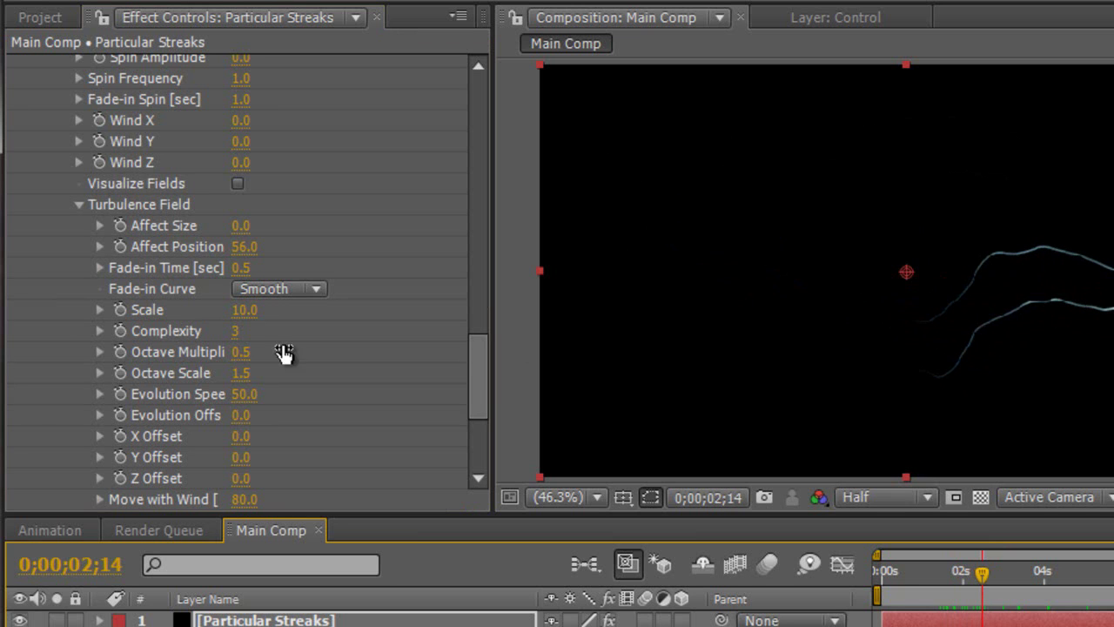
left_click(247, 247)
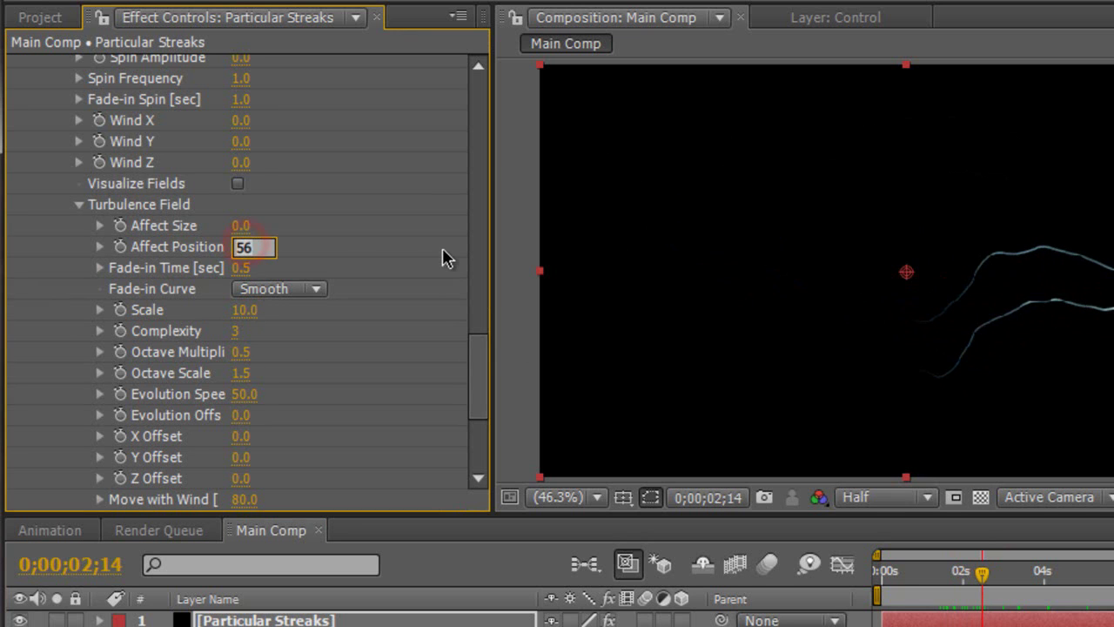
key("Return")
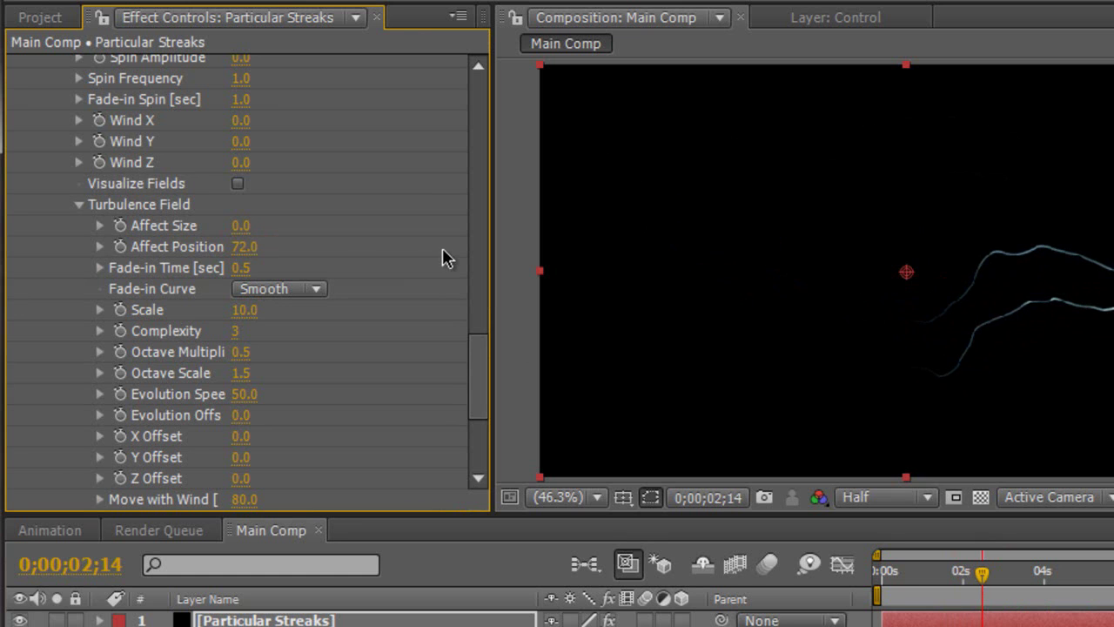
Set the Turbulence Field's Evolution Speed to 12 and check the streaks at an earlier frame
left_click(245, 394)
type("12")
key("Return")
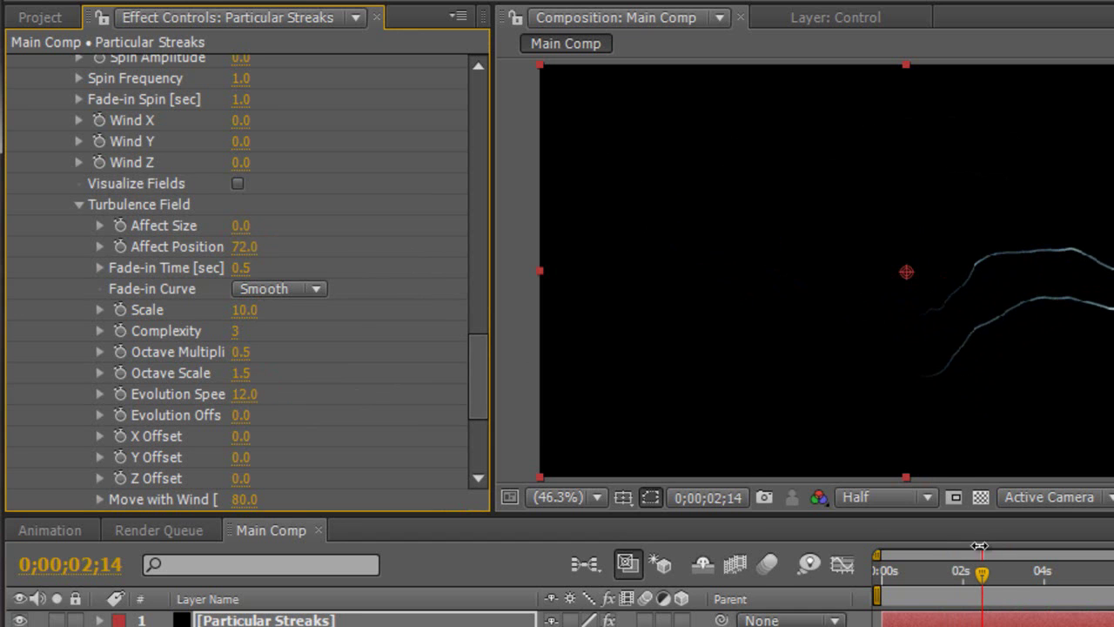
left_click_drag(983, 575, 956, 577)
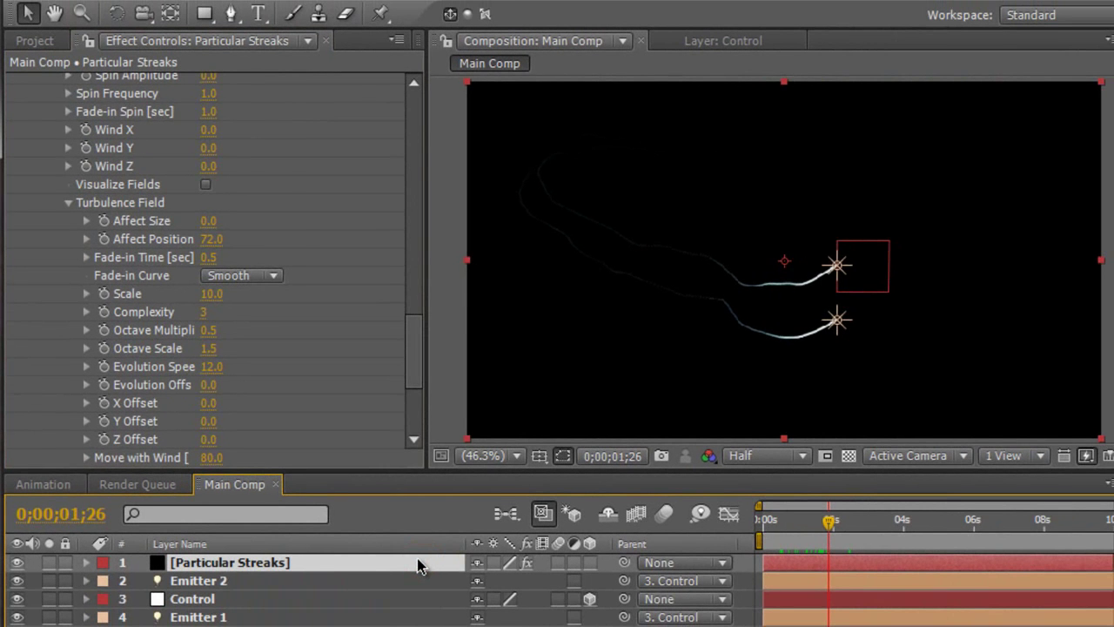
Duplicate the Particular Streaks layer and set the copy's turbulence Affect Position to 50
key("ctrl+d")
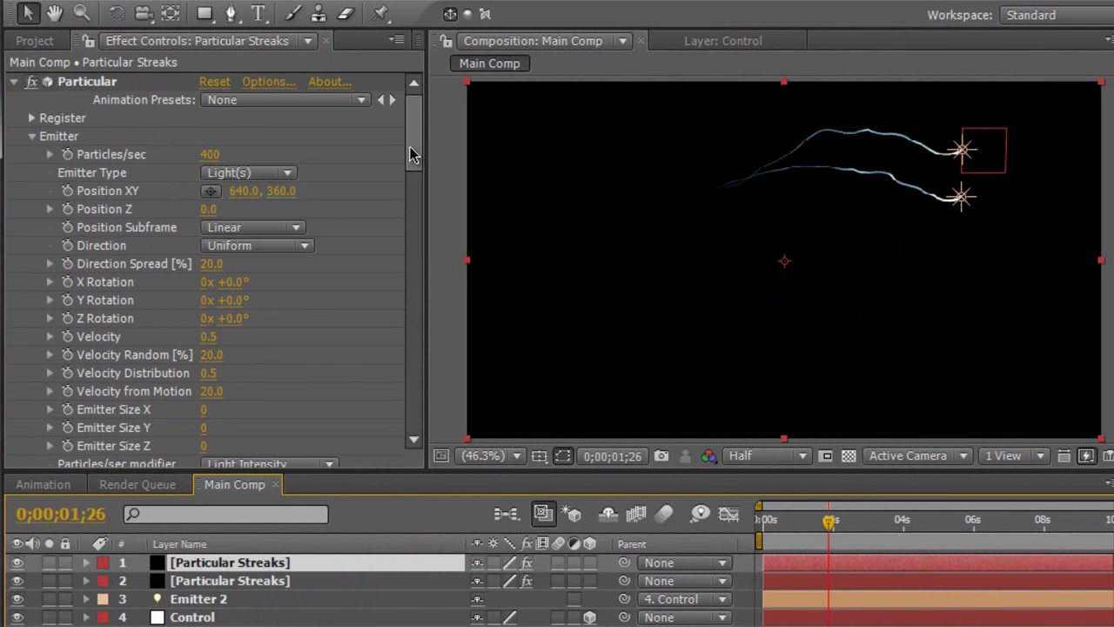
left_click_drag(412, 140, 271, 346)
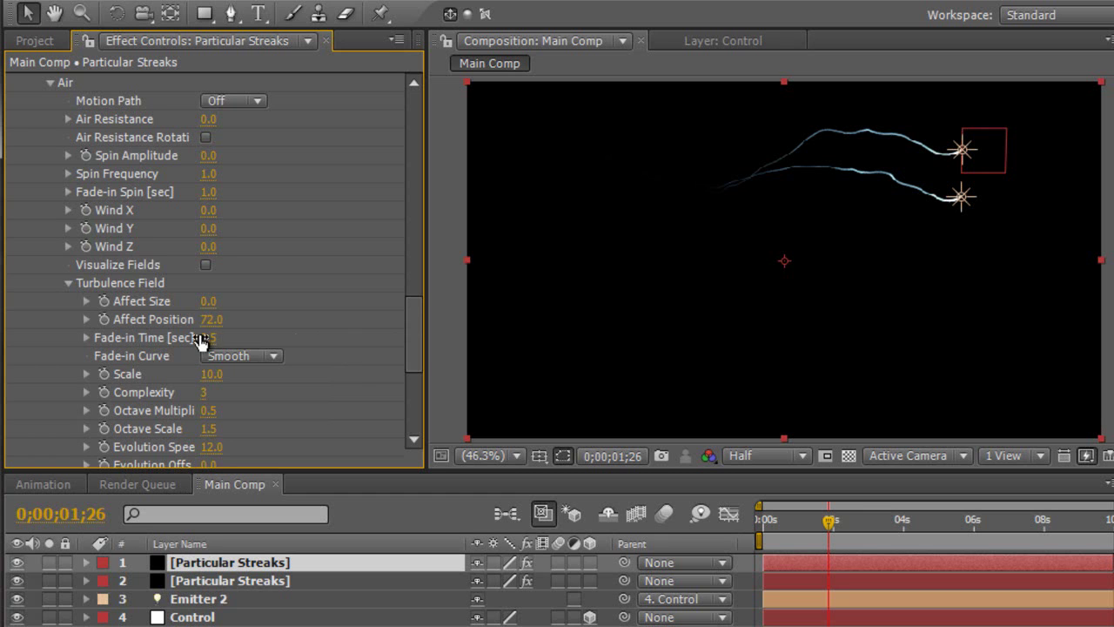
mouse_move(209, 320)
left_mouse_down()
mouse_move(57, 326)
mouse_move(253, 293)
left_mouse_up()
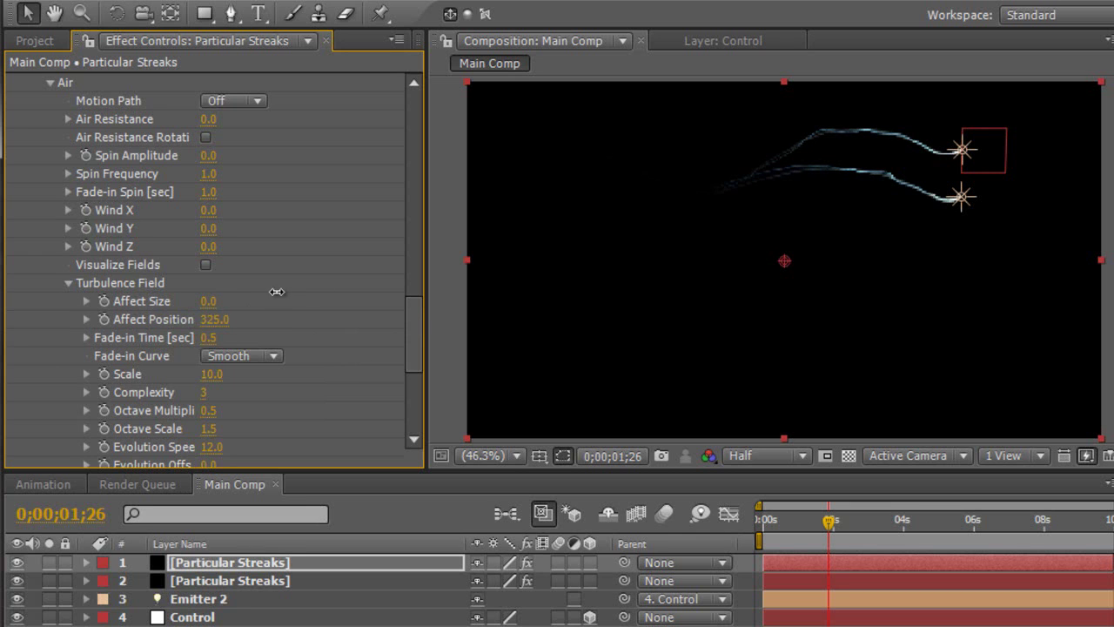
left_click_drag(50, 295, 87, 291)
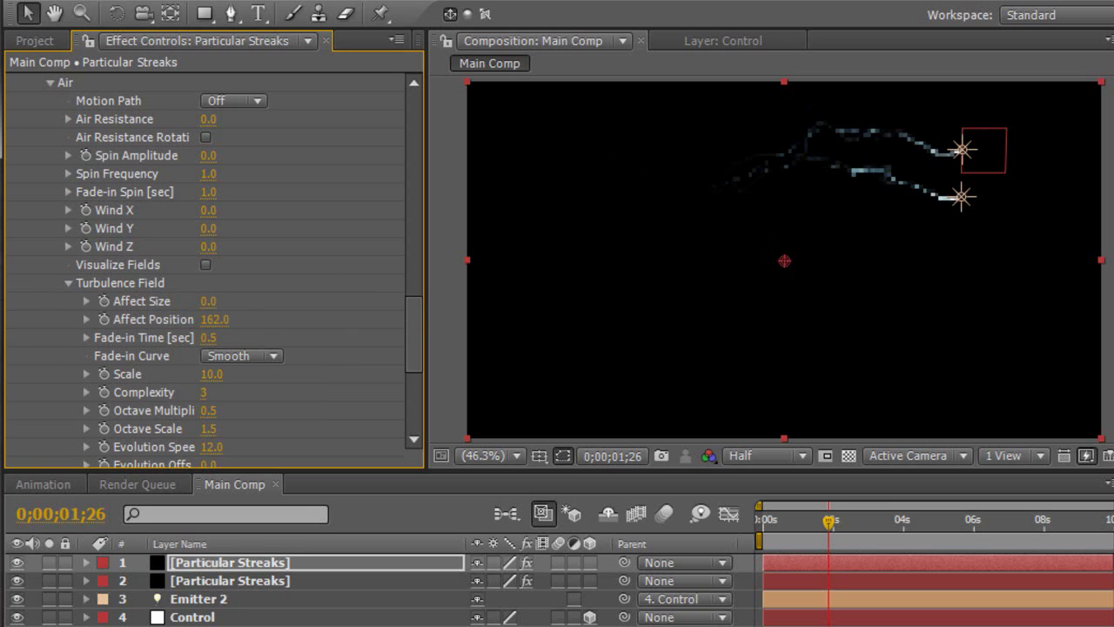
left_click(214, 320)
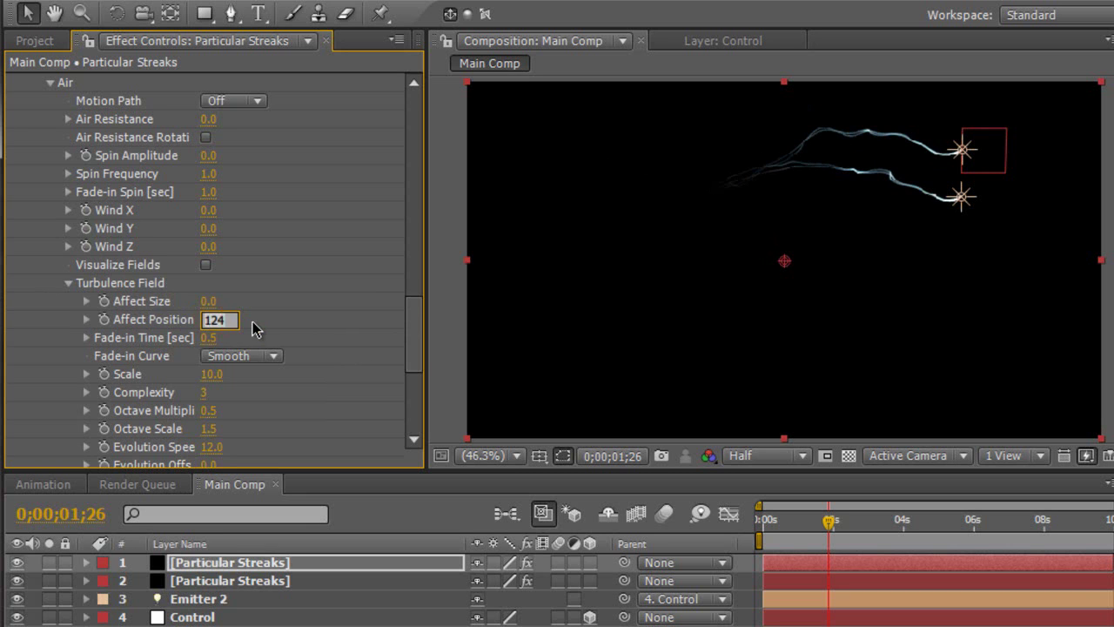
key("Return")
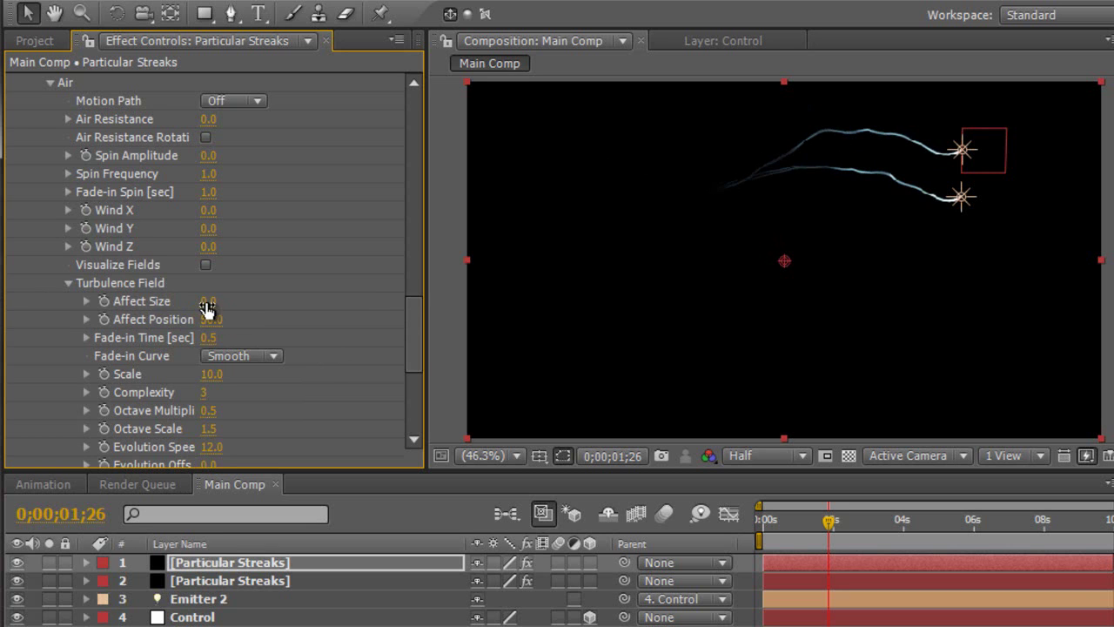
Set the duplicate layer's turbulence Complexity to 2 and its emitter Random Seed to 5, and preview the streaks around three seconds
left_click(209, 391)
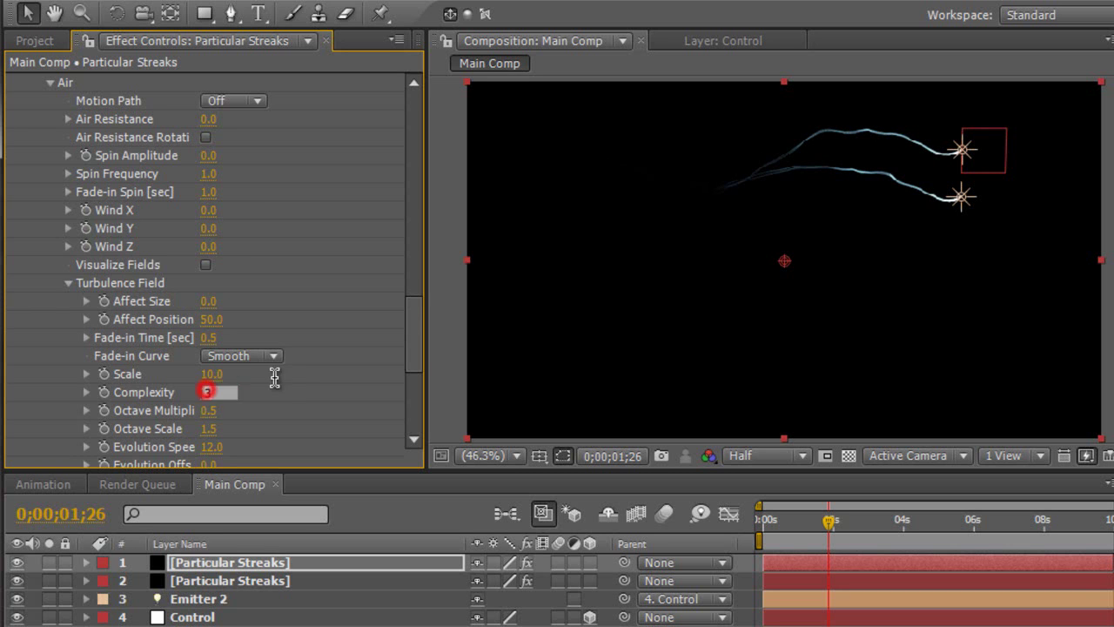
key("Return")
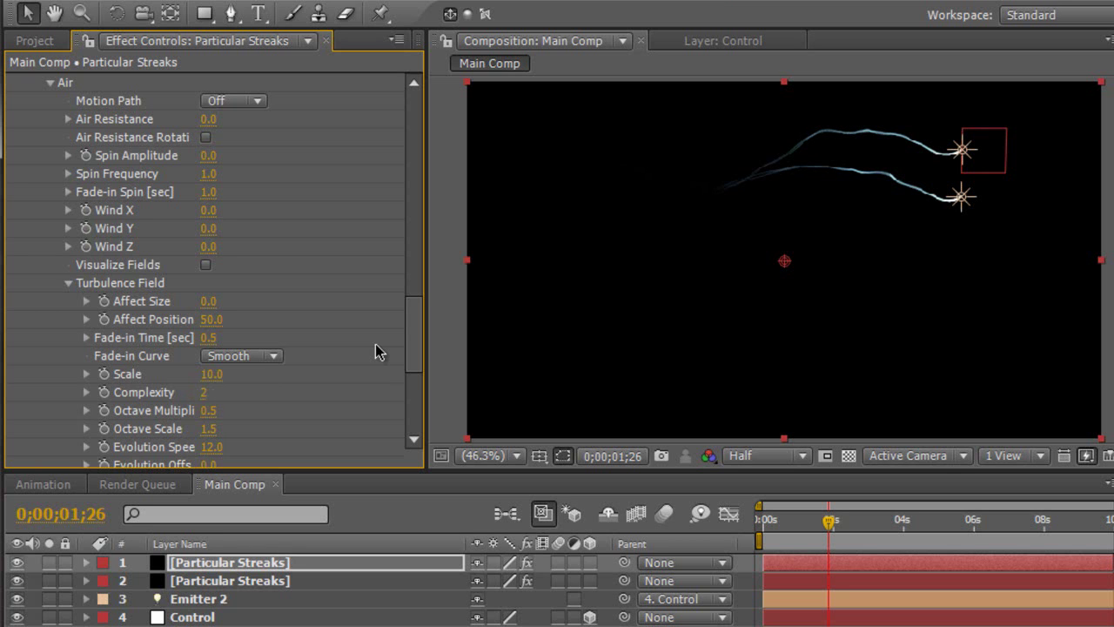
scroll(346, 331, "up", 10)
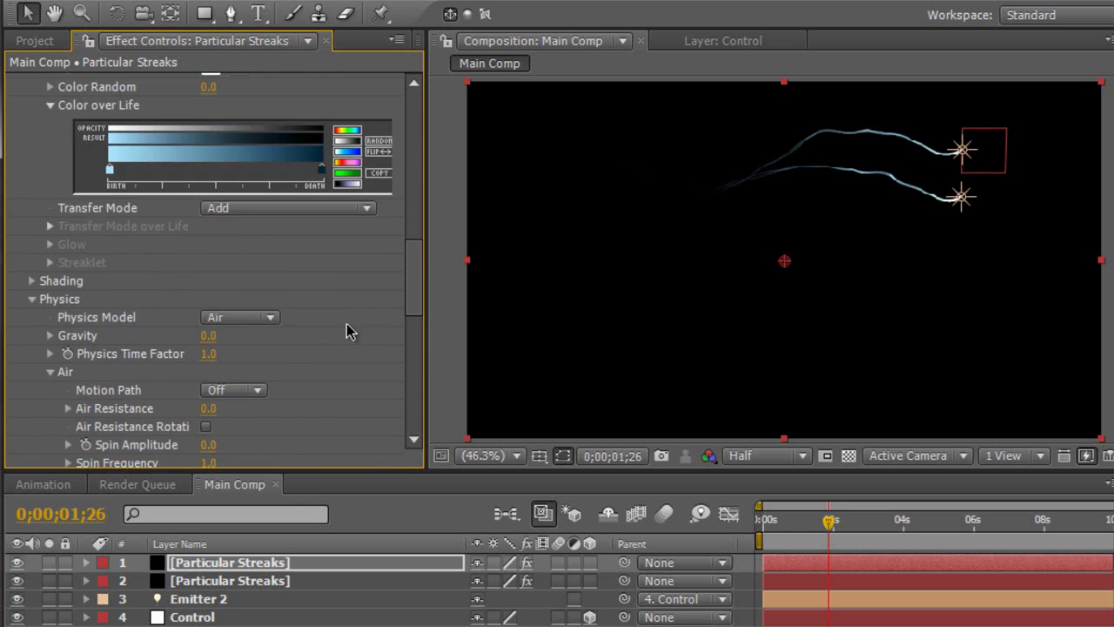
scroll(348, 330, "up", 6)
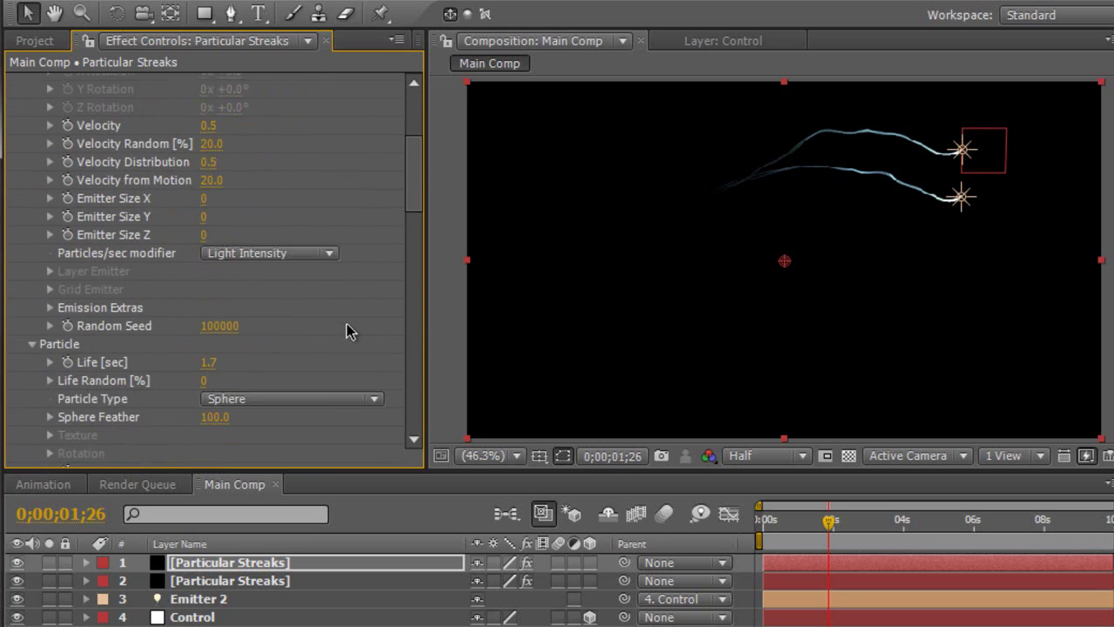
left_click(218, 374)
type("5")
key("Return")
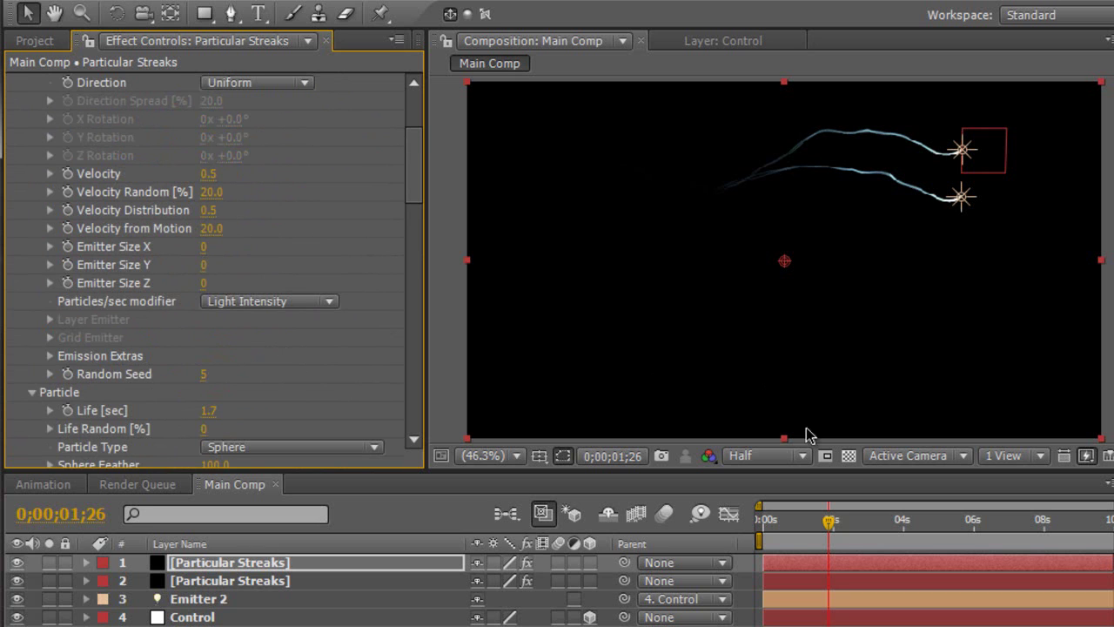
left_click_drag(828, 520, 875, 522)
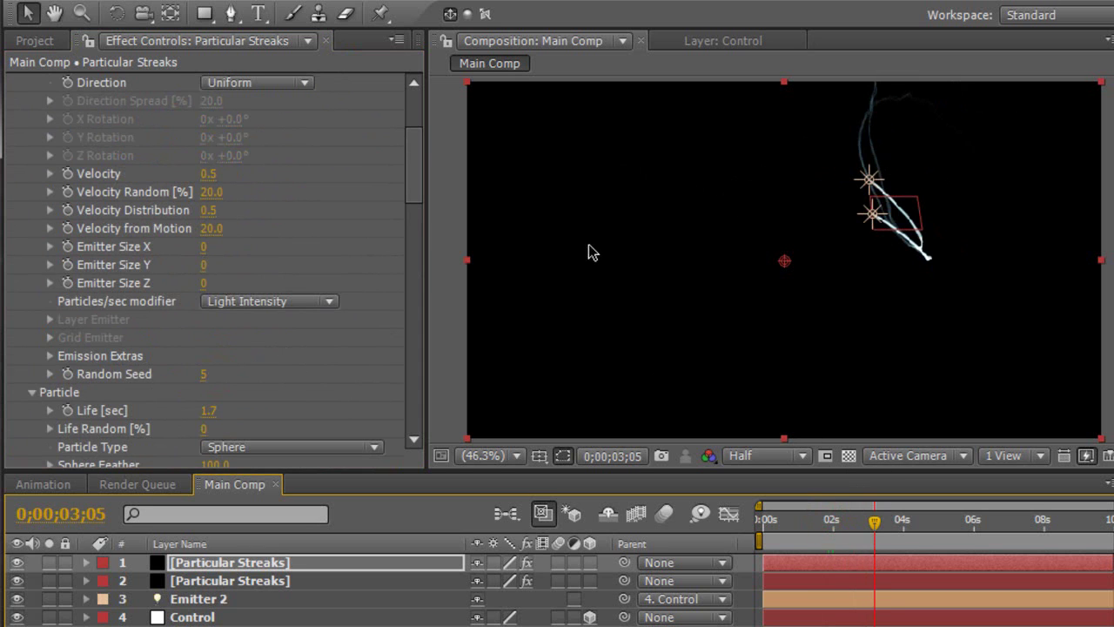
Set the top Particular Streaks layer's turbulence Affect Position to 90 and check the streaks at 0;00;04;24
left_click_drag(418, 187, 416, 320)
scroll(413, 320, "down", 10)
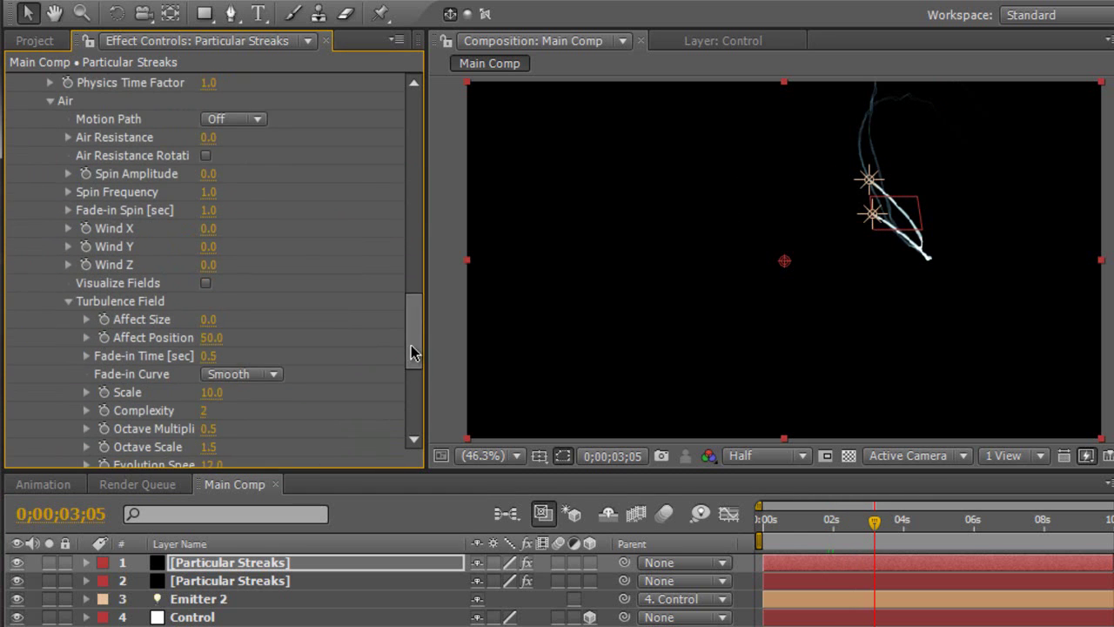
left_click(214, 337)
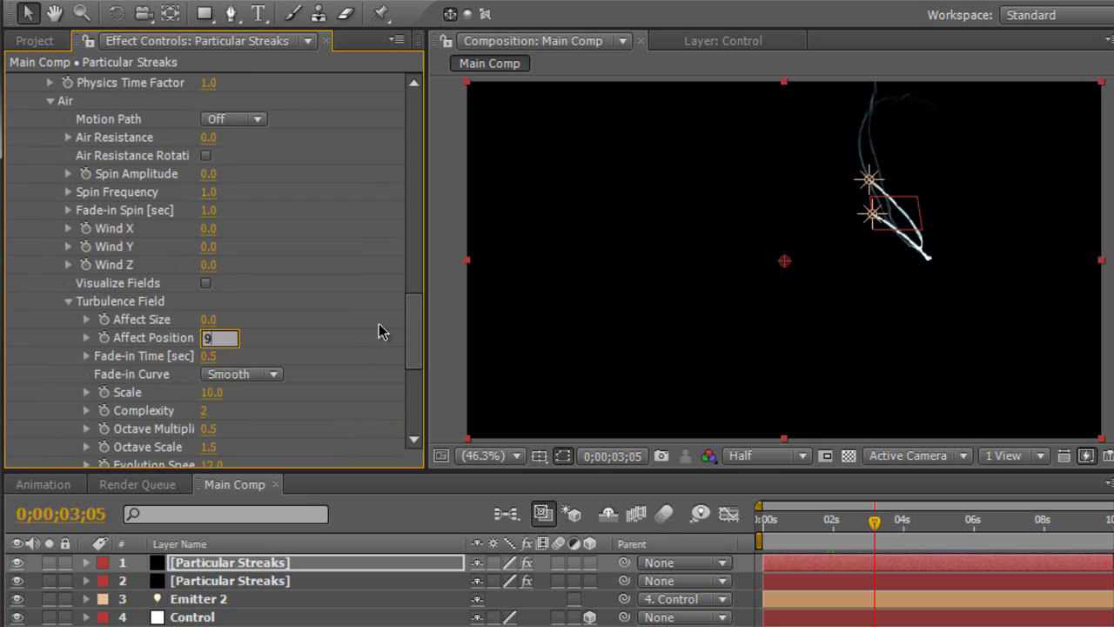
key("Return")
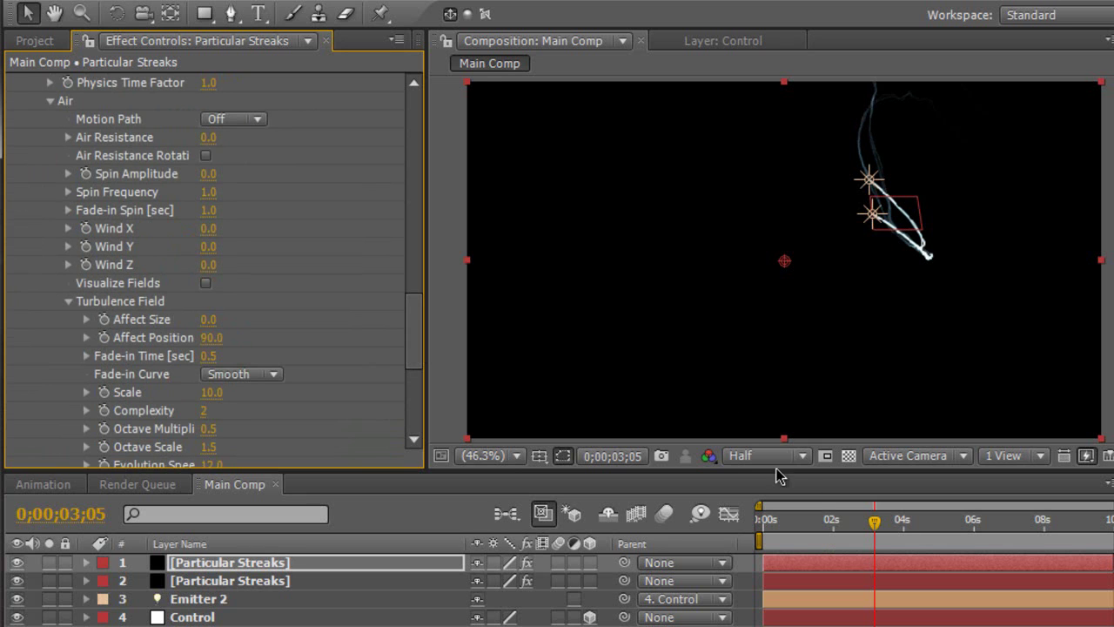
left_click_drag(875, 522, 935, 531)
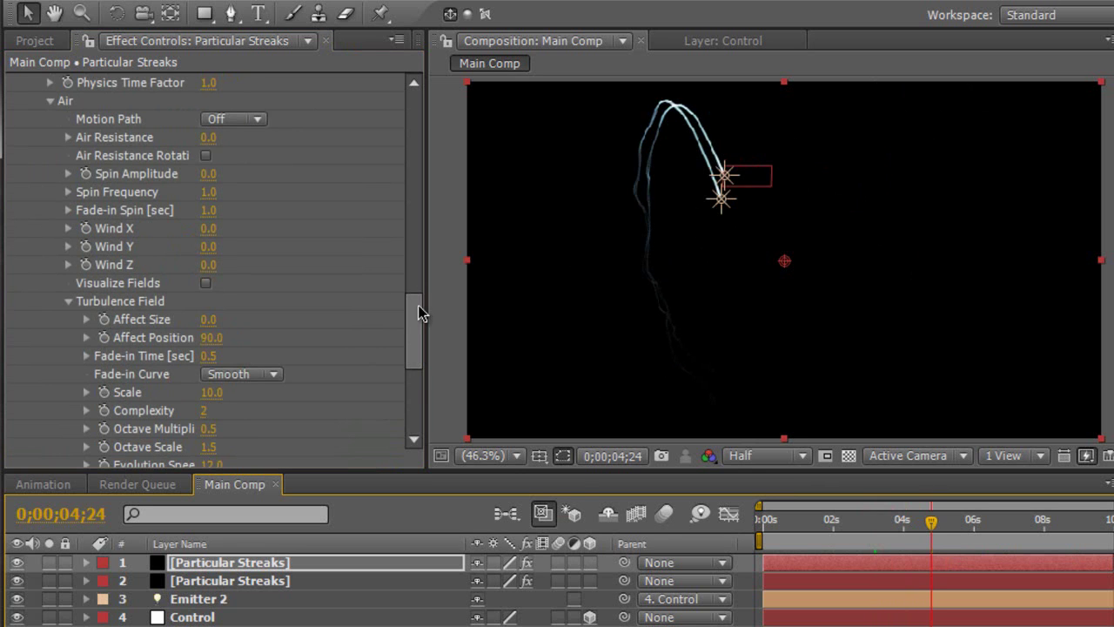
Set the top streak layer's turbulence Complexity to 5 and Octave Scale to 1
left_click_drag(418, 296, 418, 318)
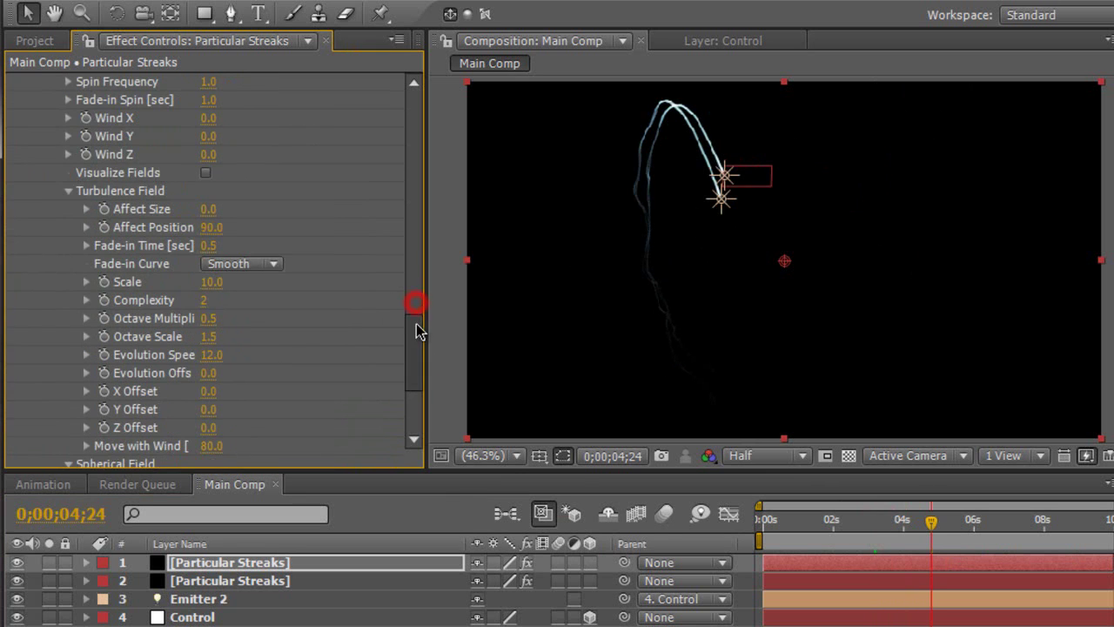
left_click(206, 300)
type("5")
key("Return")
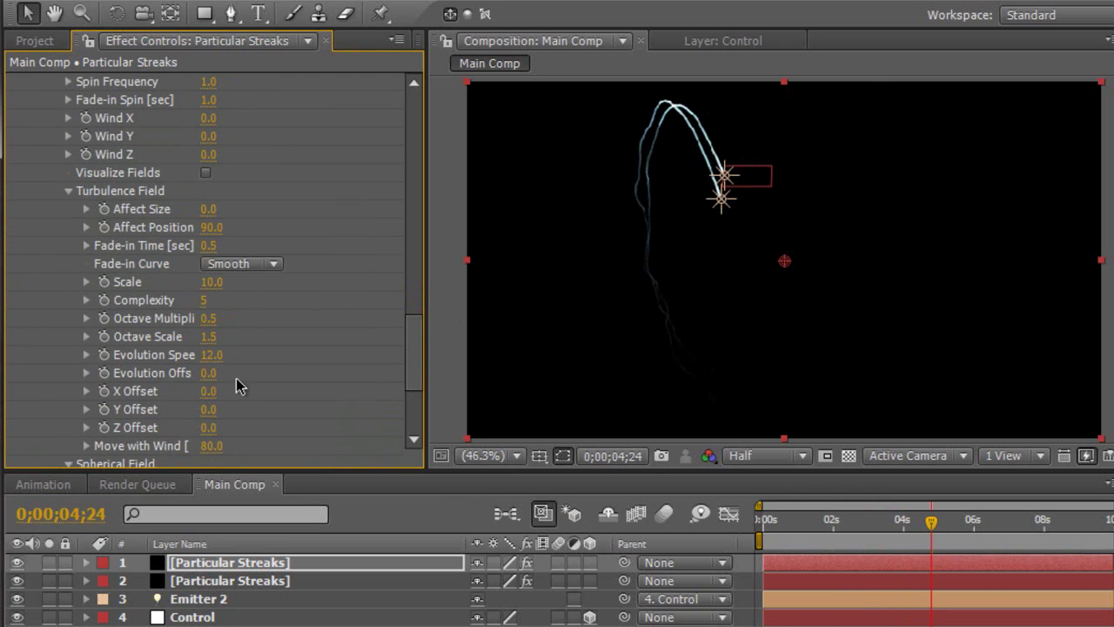
left_click(205, 338)
type("1")
key("Return")
Set the top streak layer's emitter Velocity to 0 and its Random Seed to 945
left_click_drag(416, 313, 410, 154)
left_click(213, 238)
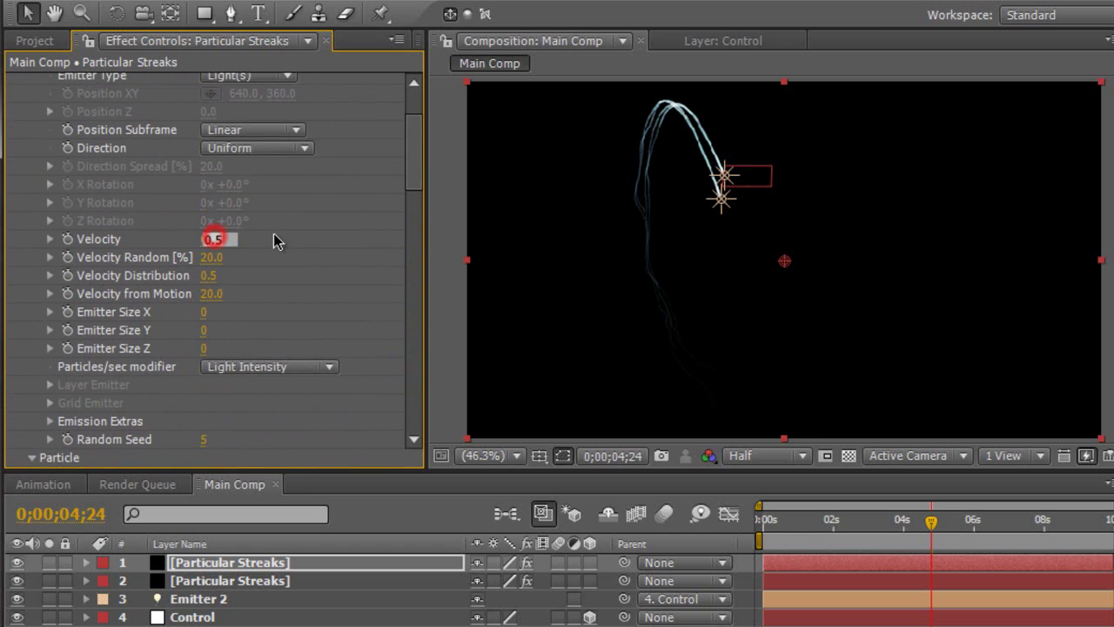
type("0")
key("Return")
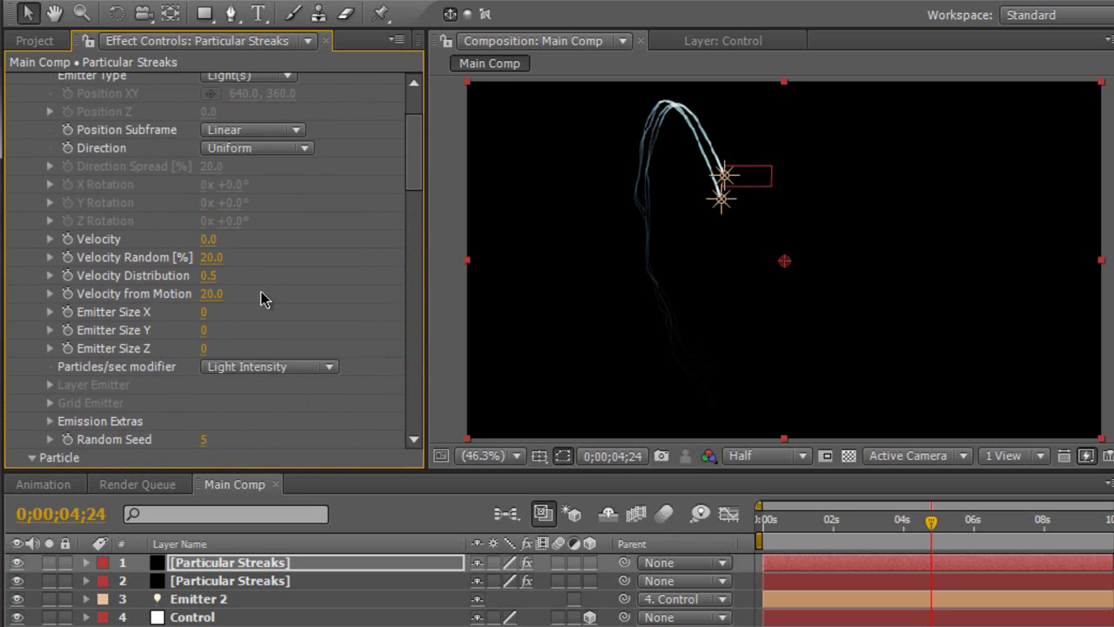
scroll(261, 299, "down", 2)
left_click_drag(205, 343, 268, 330)
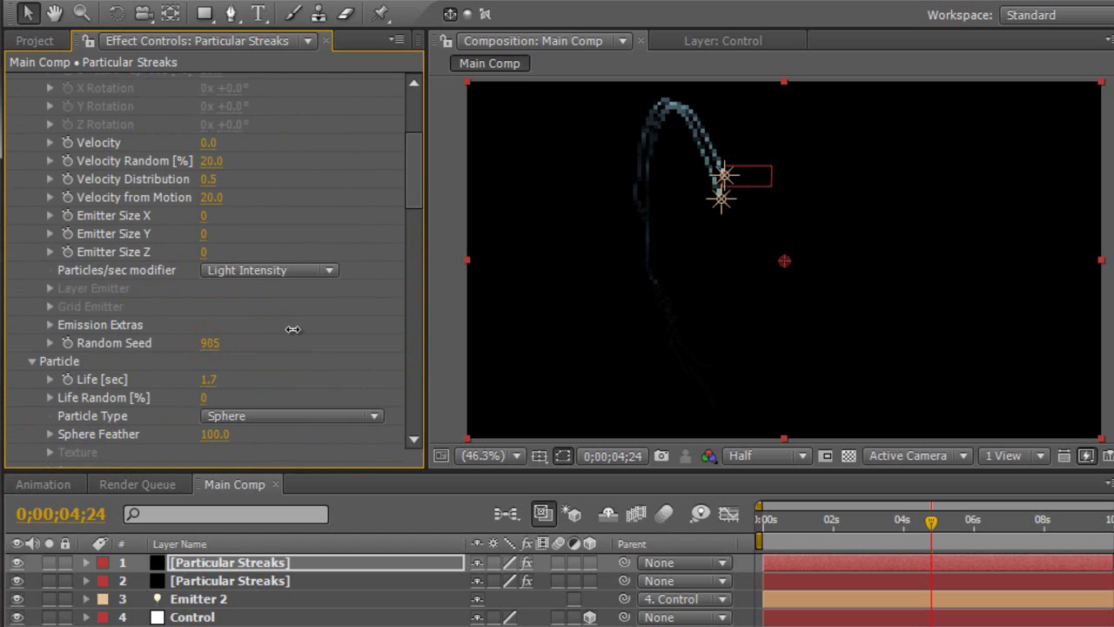
Set the top streak layer's particle Opacity to 40 and particle Size to 4
scroll(218, 376, "down", 2)
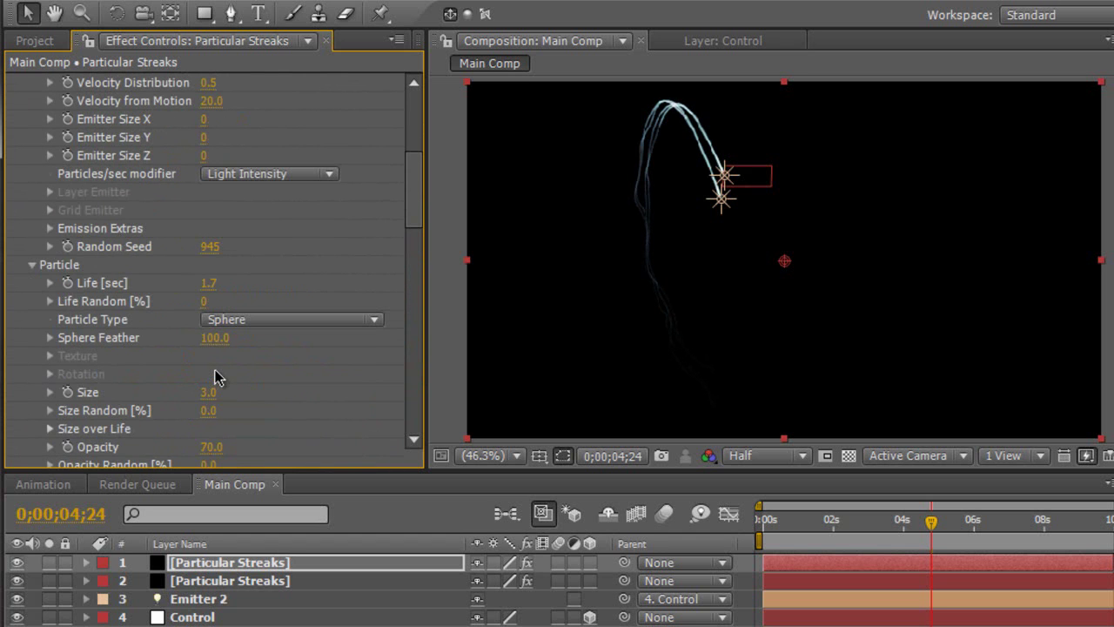
left_click(211, 446)
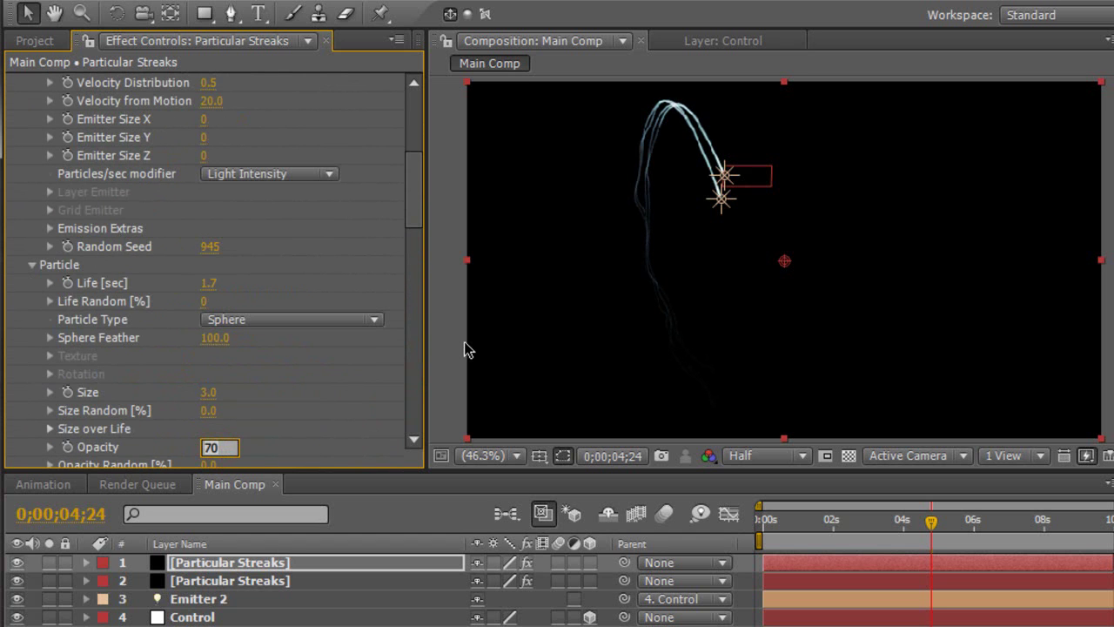
type("40")
key("Return")
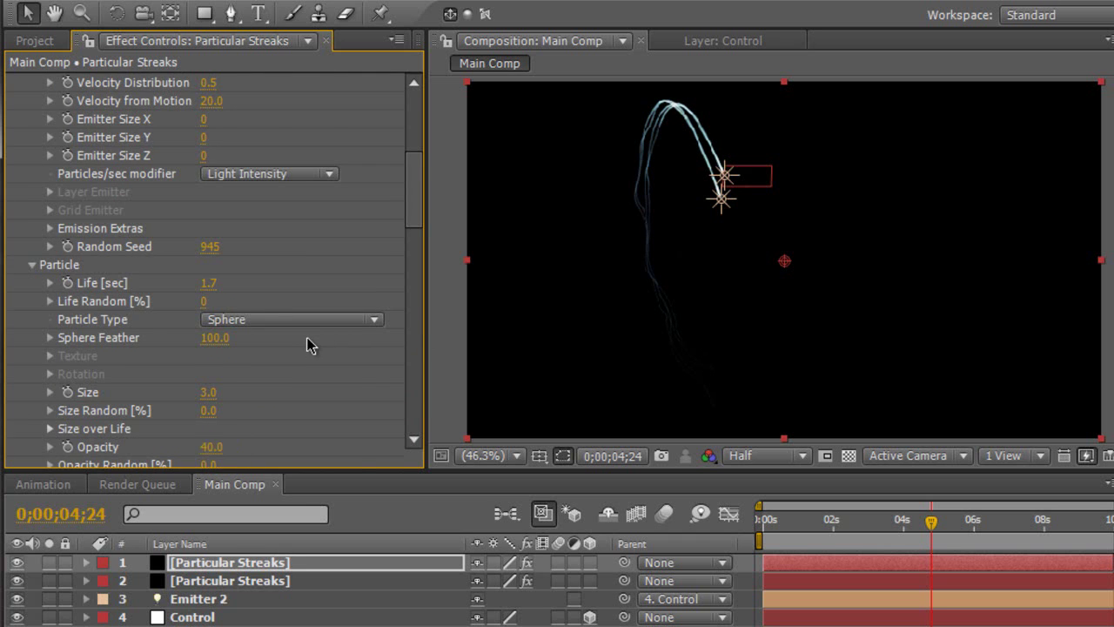
scroll(281, 348, "down", 1)
left_click(215, 345)
type("3")
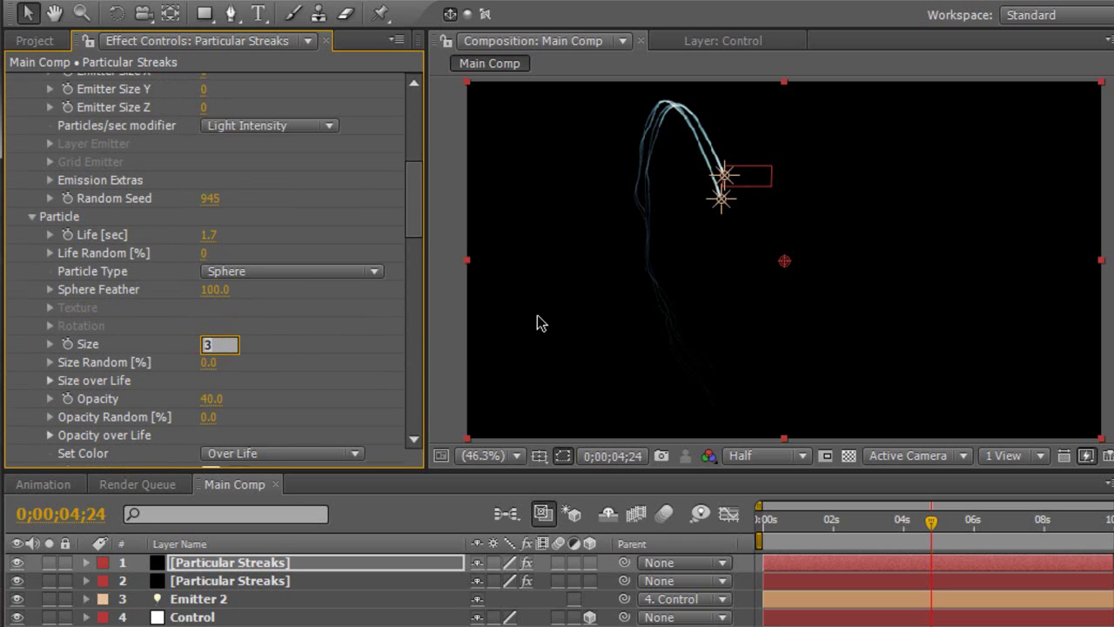
key("Return")
Play a RAM preview of the combined streak layers in Main Comp with the layer controls hidden
scroll(355, 363, "down", 2)
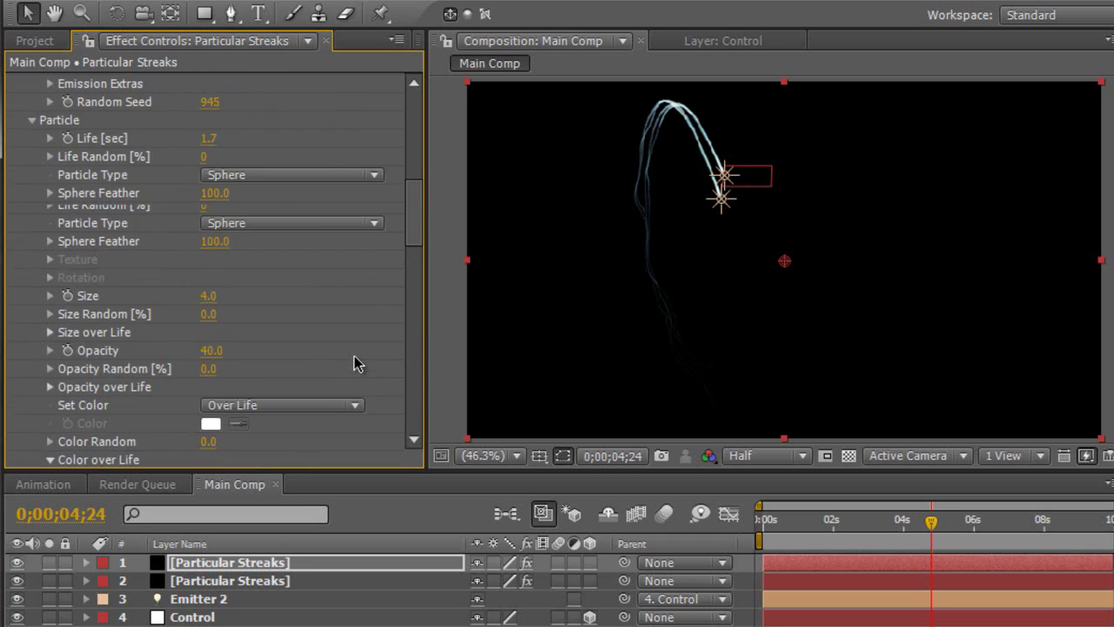
scroll(316, 313, "down", 2)
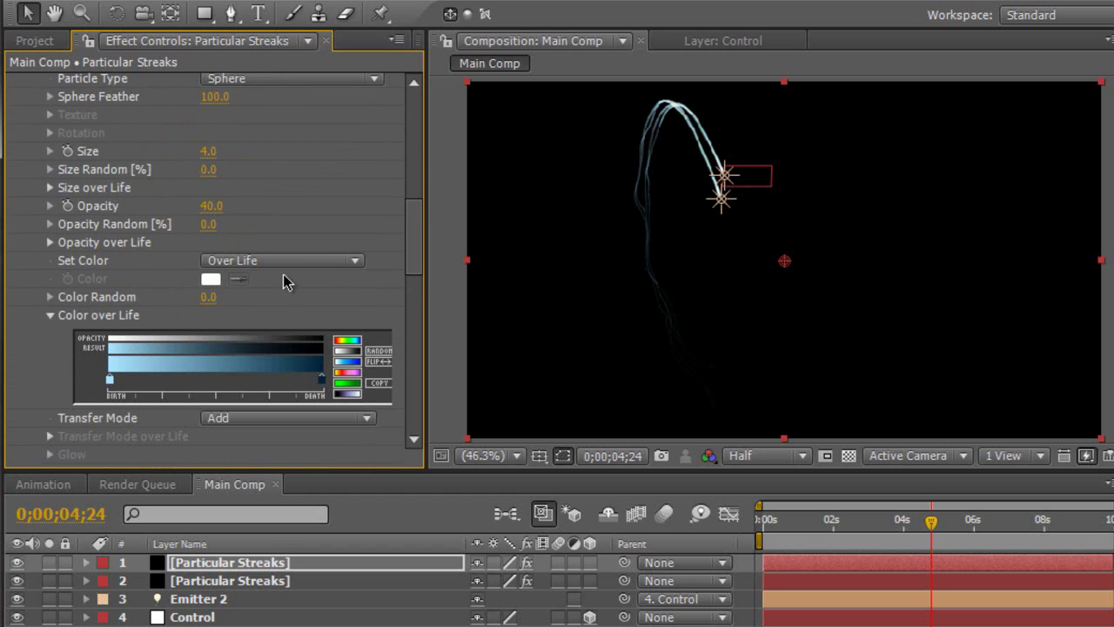
scroll(286, 278, "down", 2)
scroll(271, 289, "down", 5)
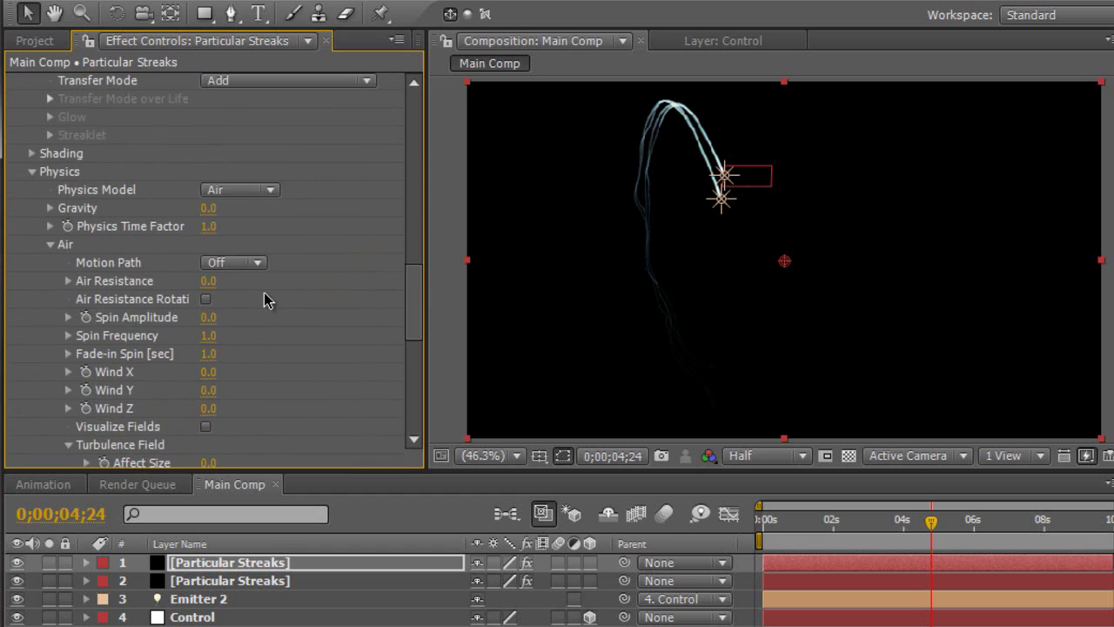
scroll(263, 309, "down", 1)
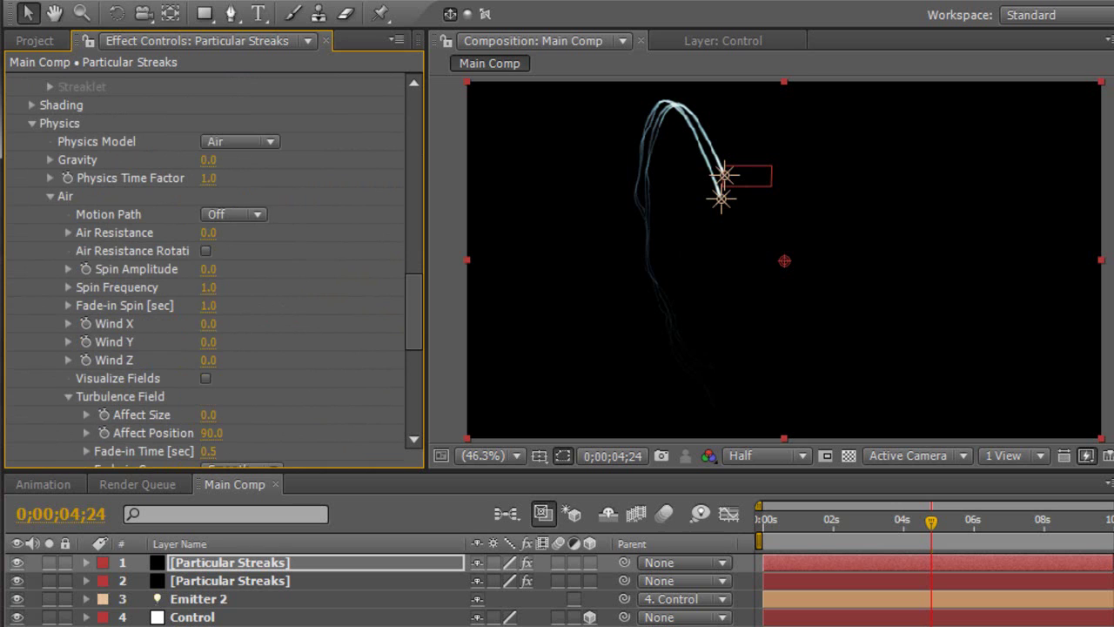
key("ctrl+shift+h")
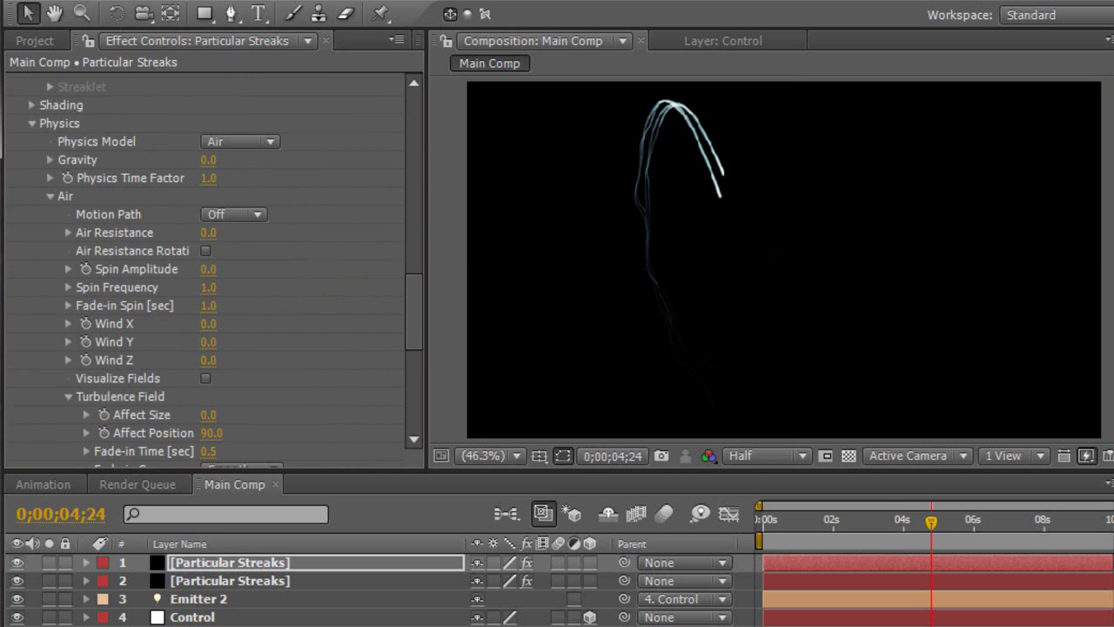
key("KP_0")
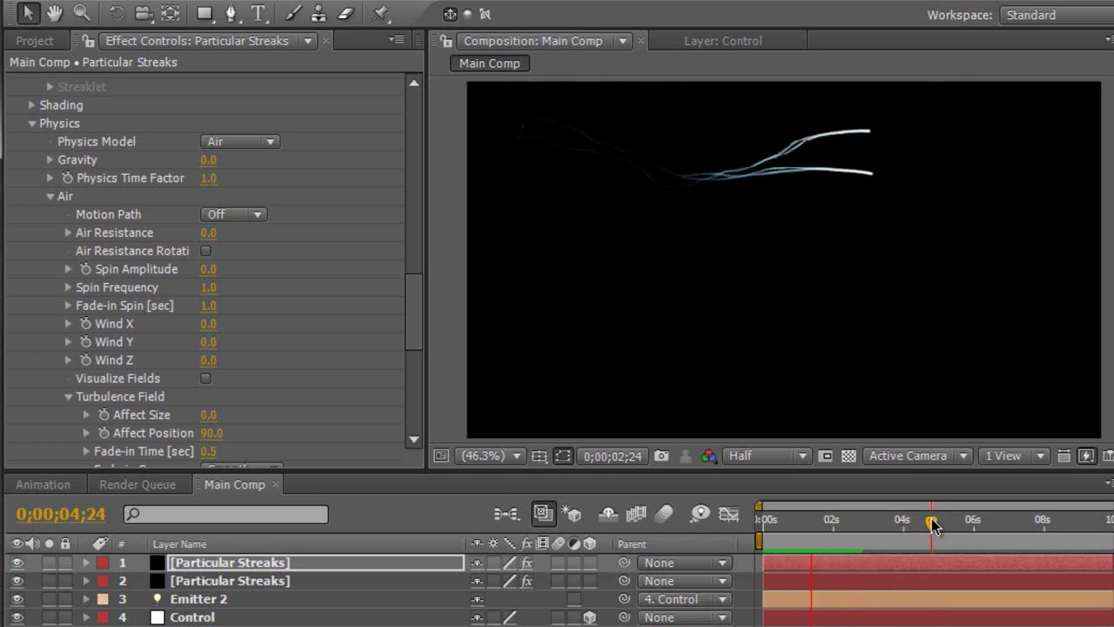
key("space")
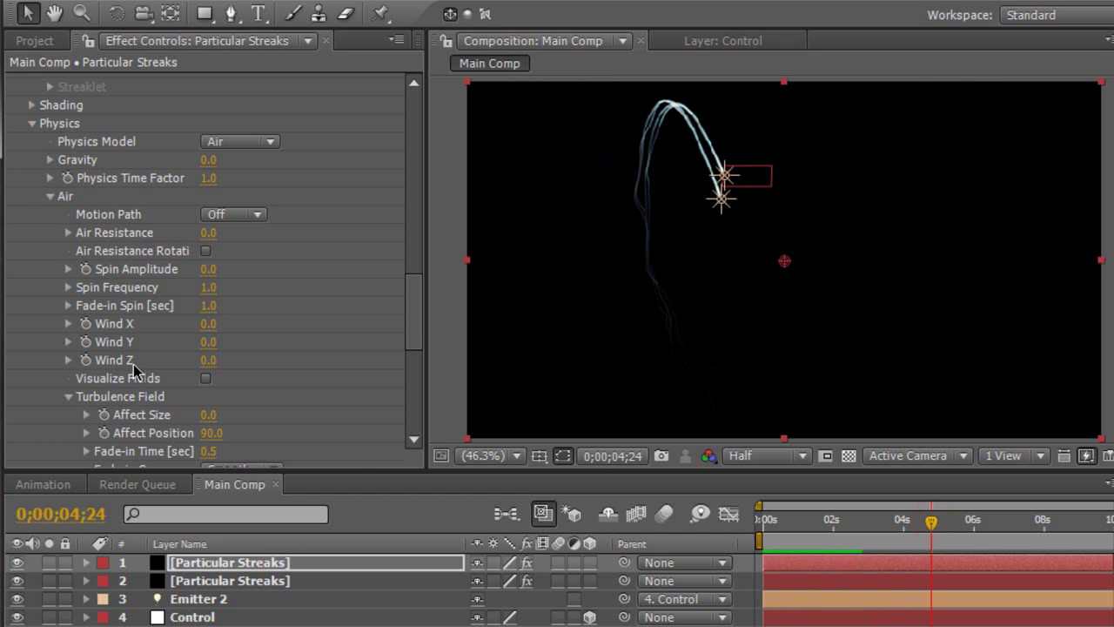
Create a new 1280 x 720, 10-second composition named Environment
left_click_drag(416, 321, 398, 114)
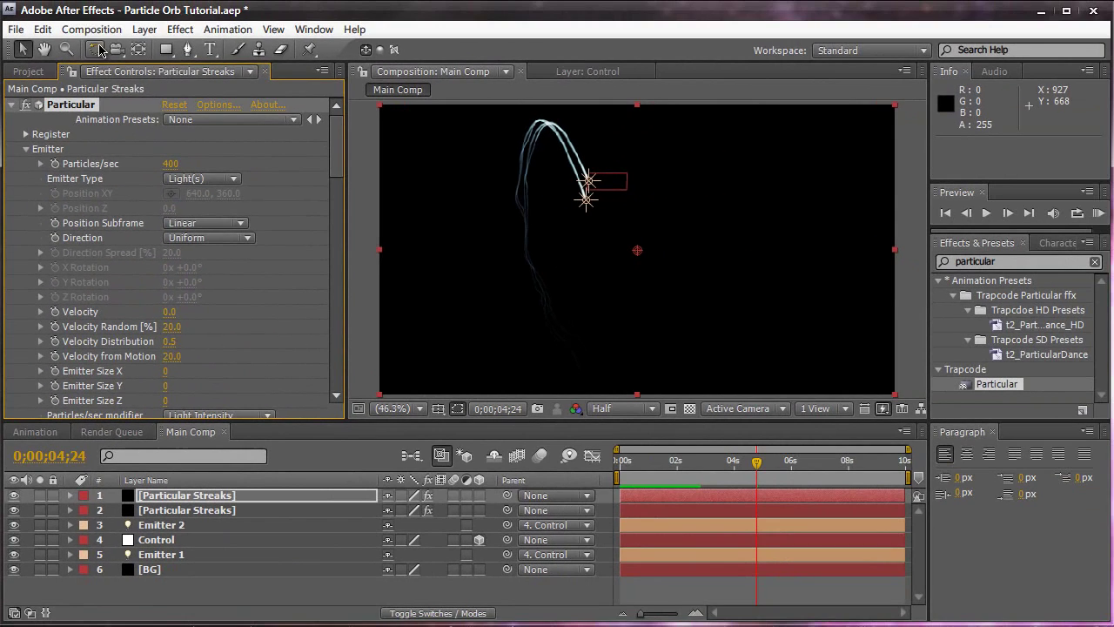
left_click(96, 30)
left_click(113, 50)
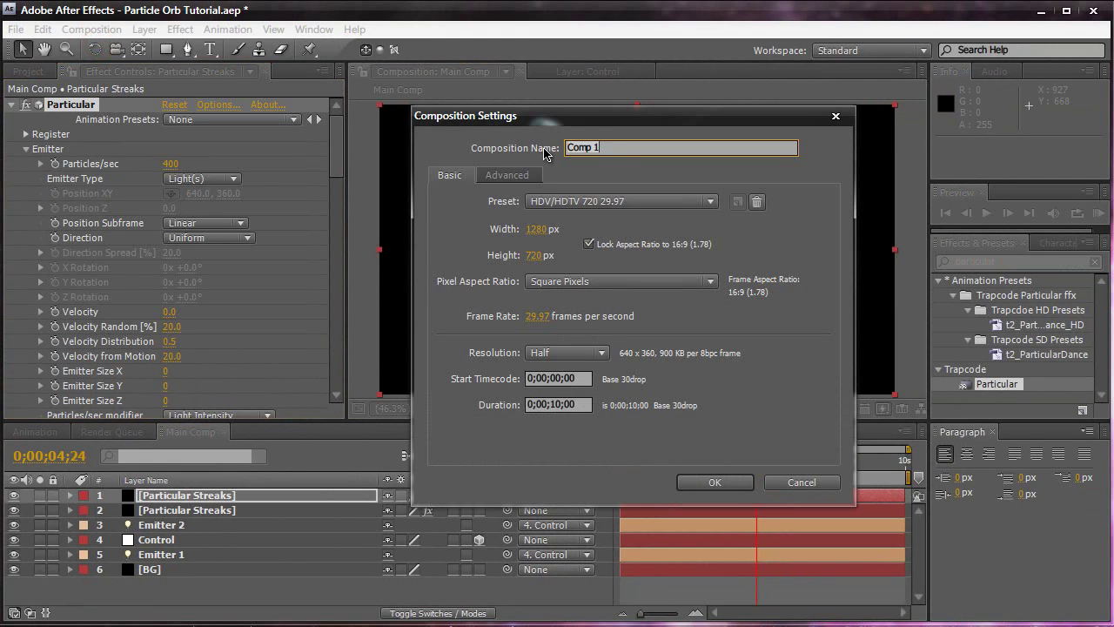
type("E")
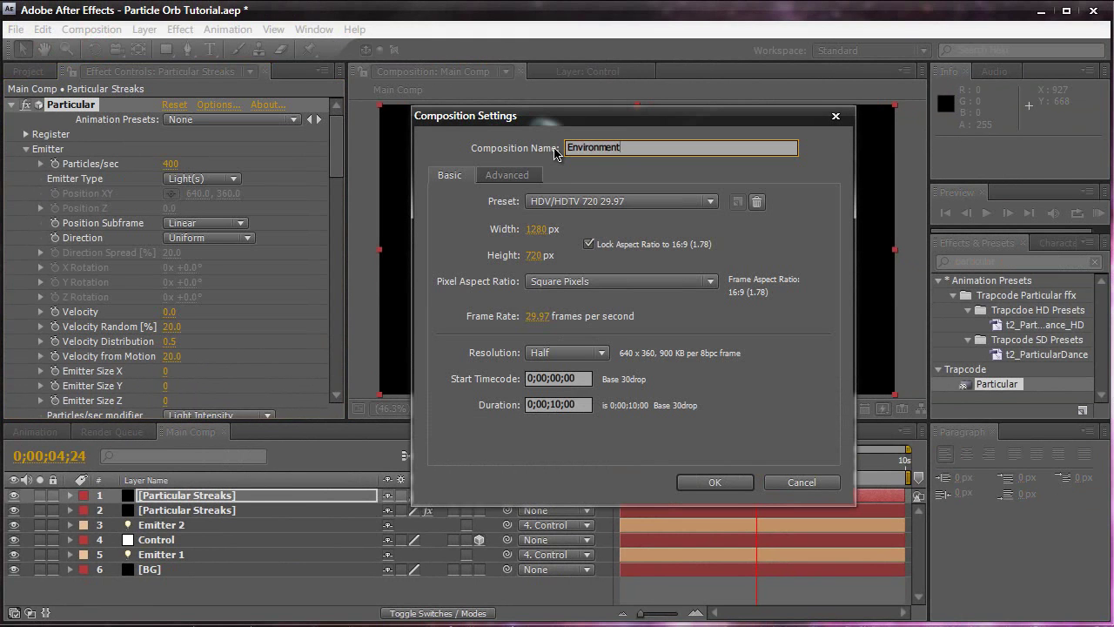
type("nvironment")
key("Return")
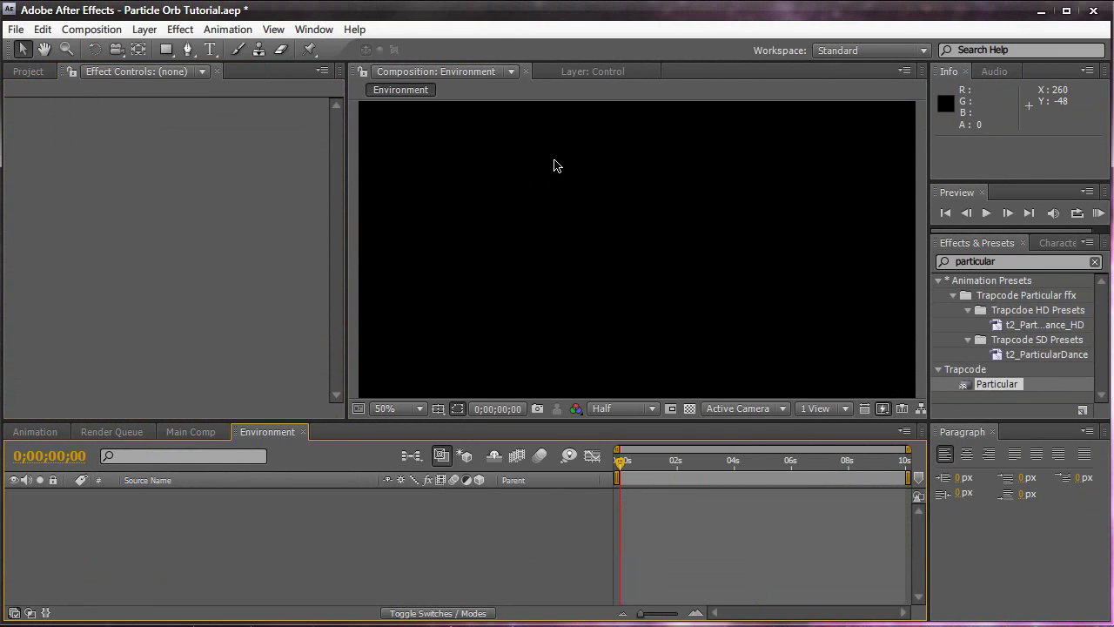
Add a black solid named BG to the Environment composition and apply the Particular effect to it
key("ctrl+y")
type("B")
type("BG")
key("Return")
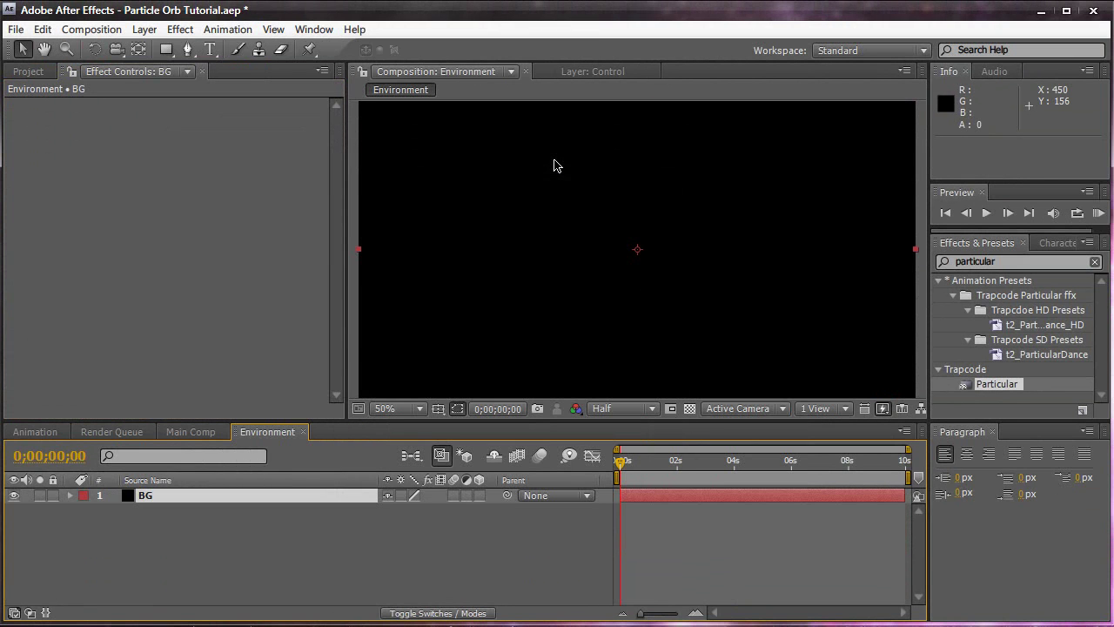
left_click(1029, 262)
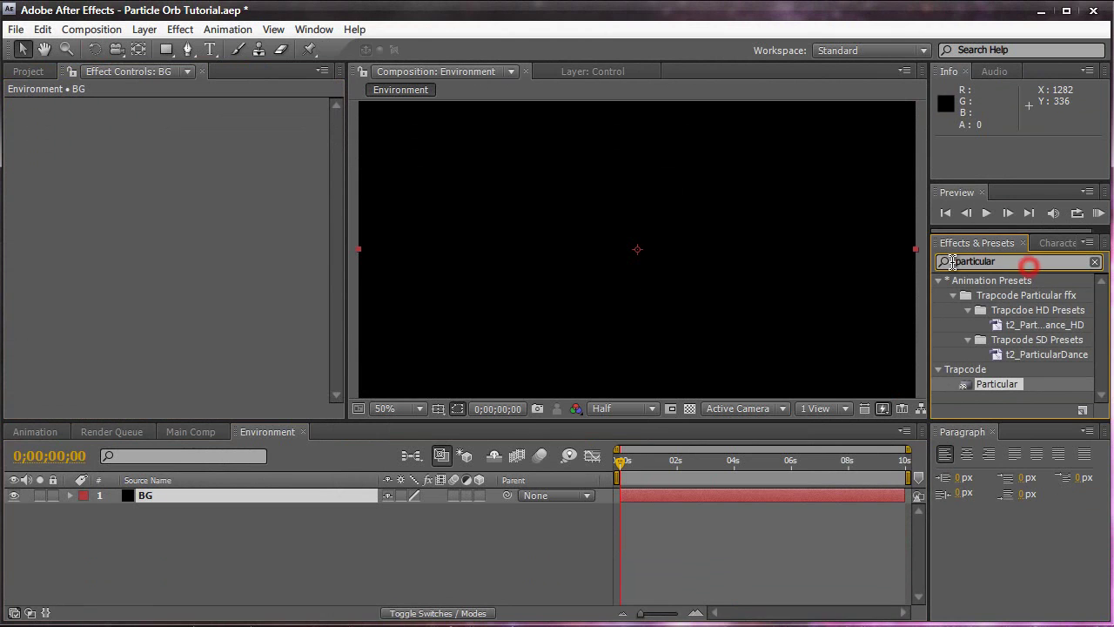
left_click_drag(988, 386, 690, 338)
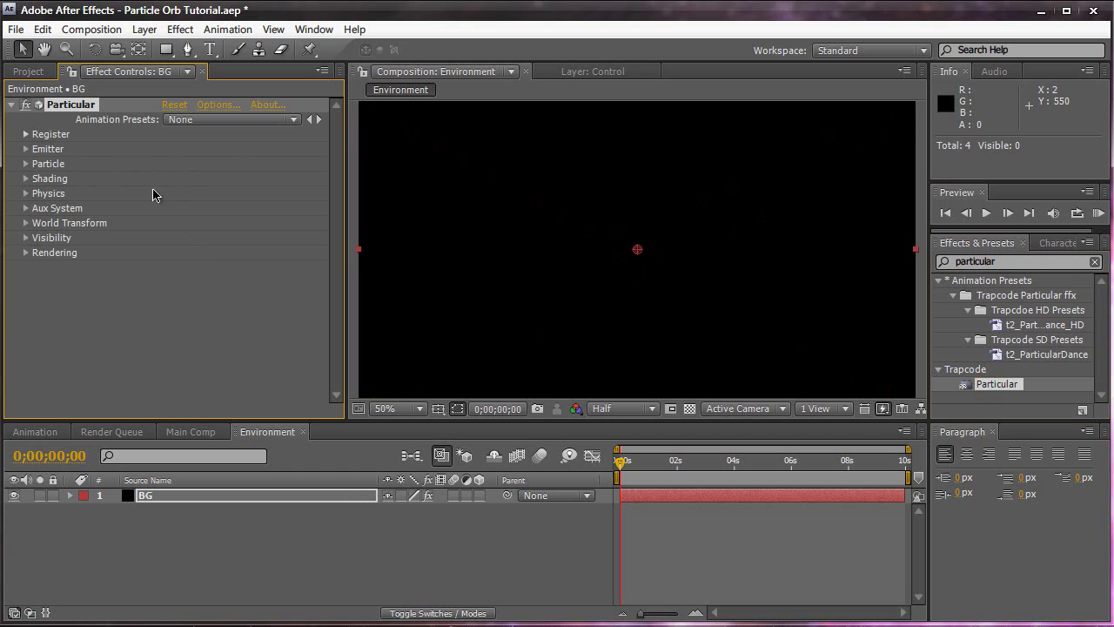
Set the Emitter Type of the BG layer's Particular effect to Box
left_click(26, 149)
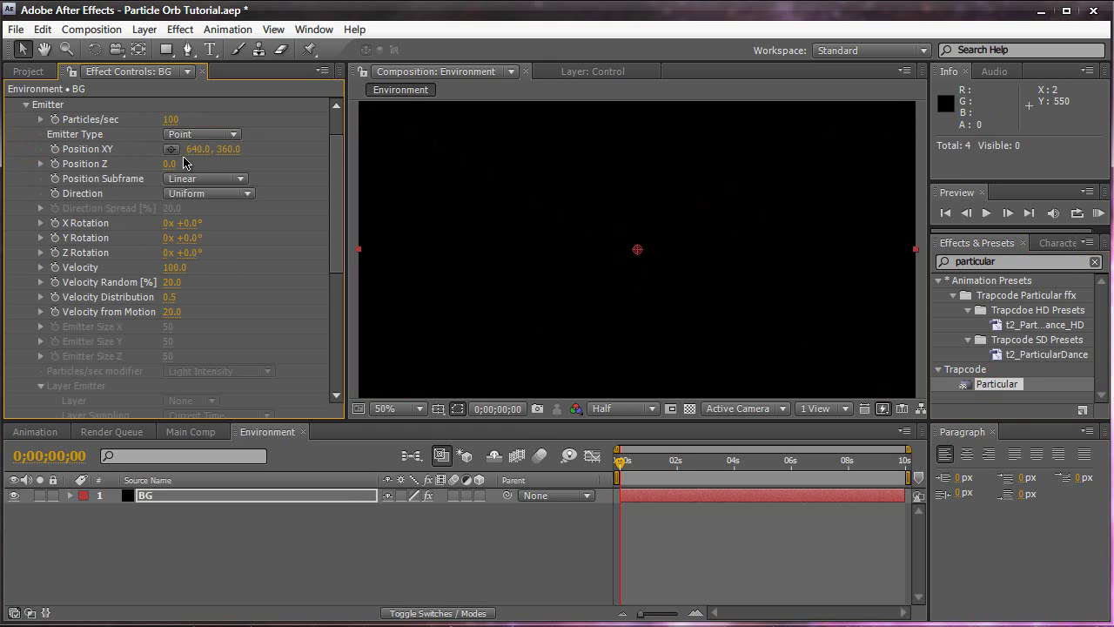
scroll(182, 172, "down", 1)
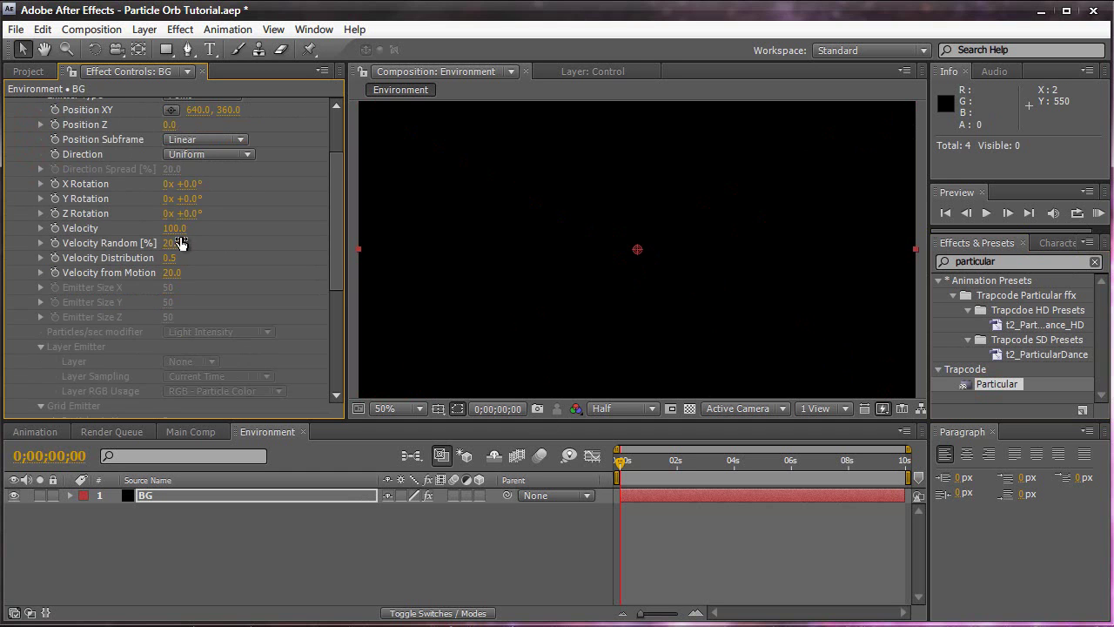
scroll(181, 218, "up", 1)
left_click(173, 138)
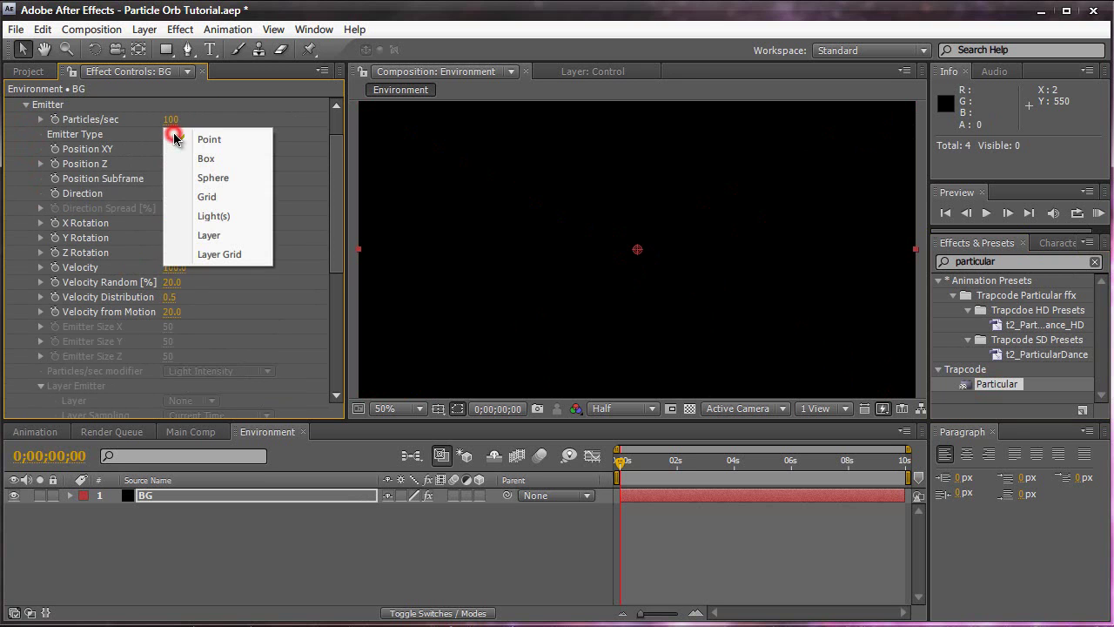
left_click(175, 152)
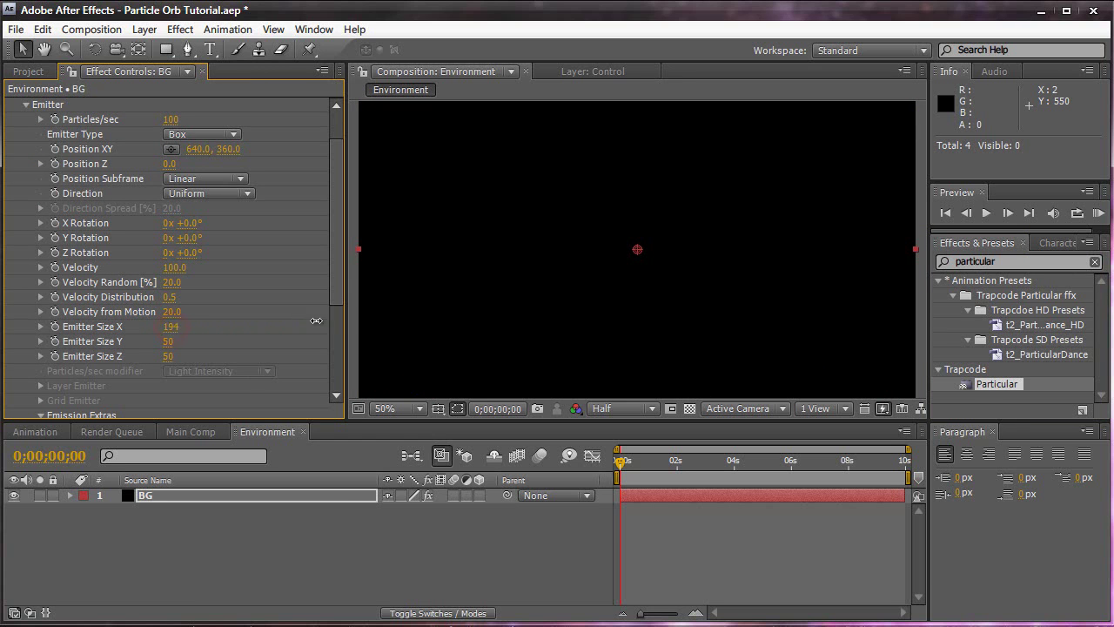
At 0;00;02;18, enlarge the box emitter to Size X 1706, Size Y 1125 and Size Z 993
left_click_drag(626, 466, 699, 466)
left_click_drag(171, 326, 318, 308)
left_click(233, 346)
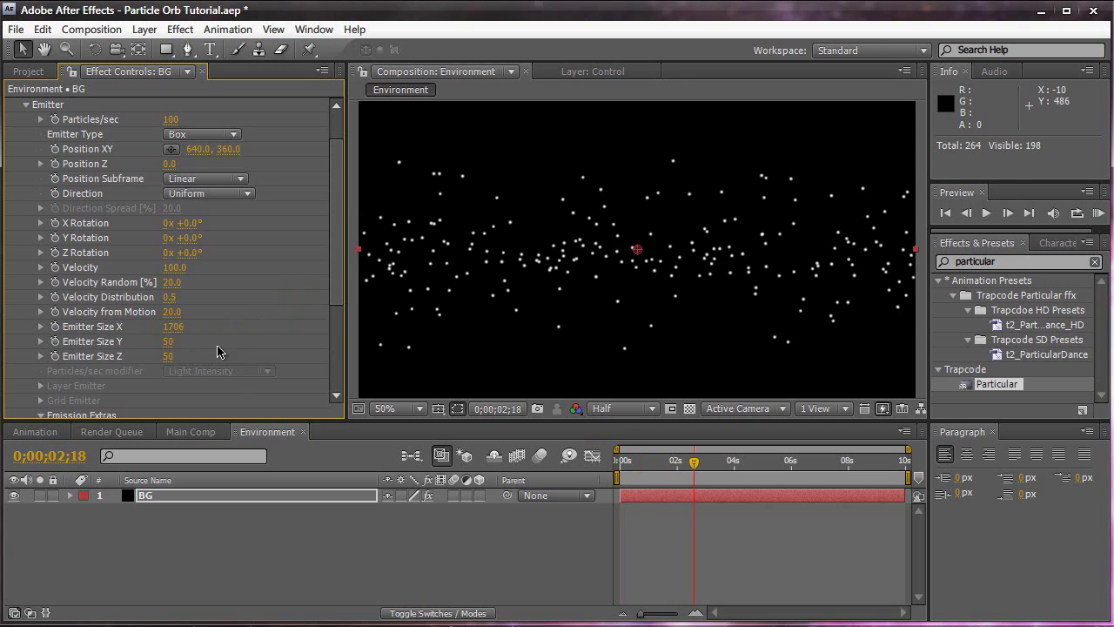
mouse_move(170, 341)
left_mouse_down()
mouse_move(200, 341)
mouse_move(179, 356)
left_mouse_up()
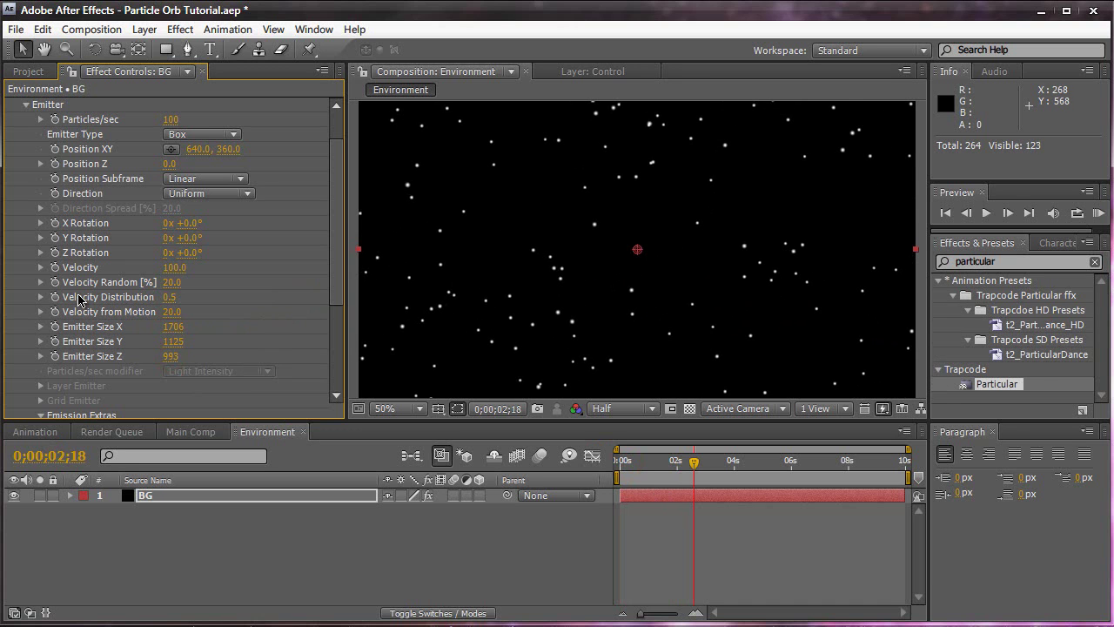
Set the BG emitter's Particles/sec to 40 and its Pre Run under Emission Extras to 100
left_click(172, 119)
type("40")
key("Return")
scroll(293, 281, "down", 1)
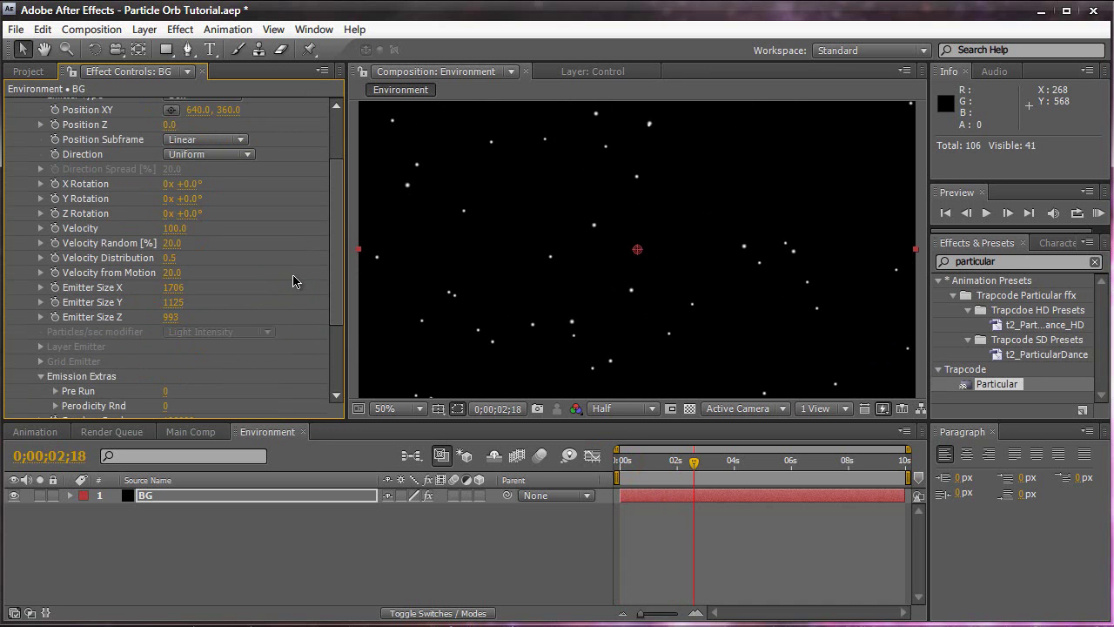
left_click_drag(167, 391, 309, 396)
scroll(96, 327, "down", 1)
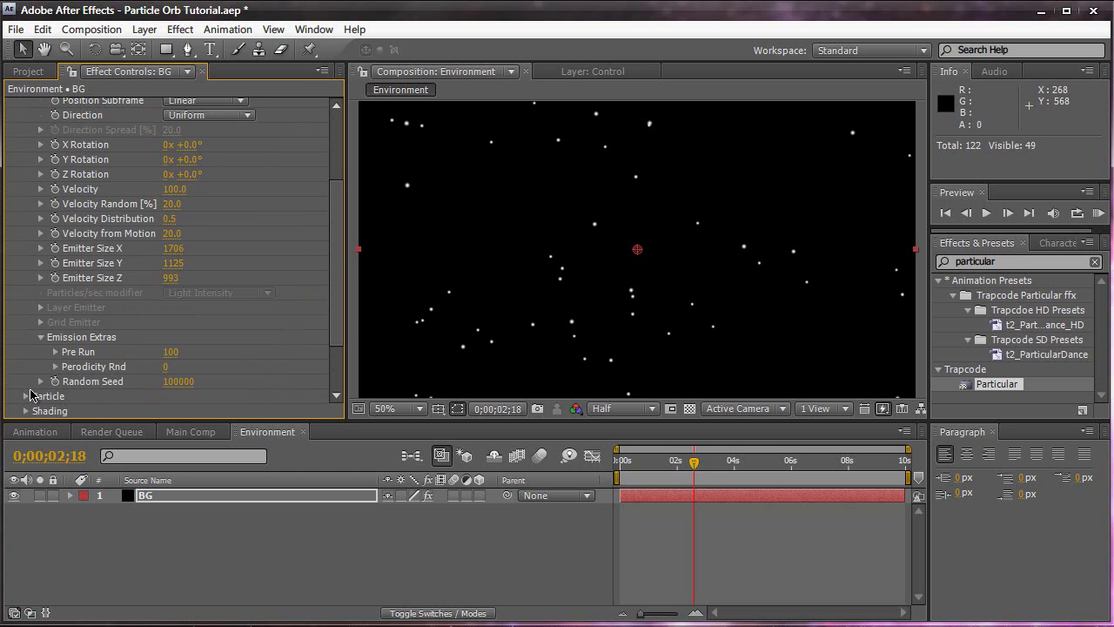
Set the Life of the BG layer's Particular particles to 1.5 seconds
left_click(27, 397)
left_click(172, 121)
left_click(173, 122)
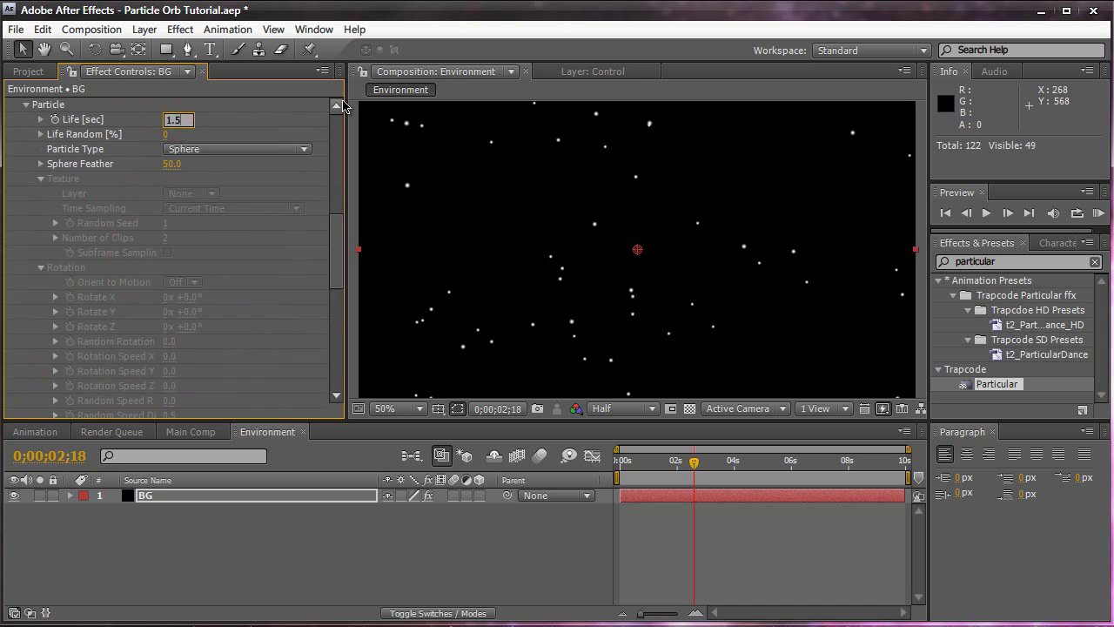
type("1.5")
key("Return")
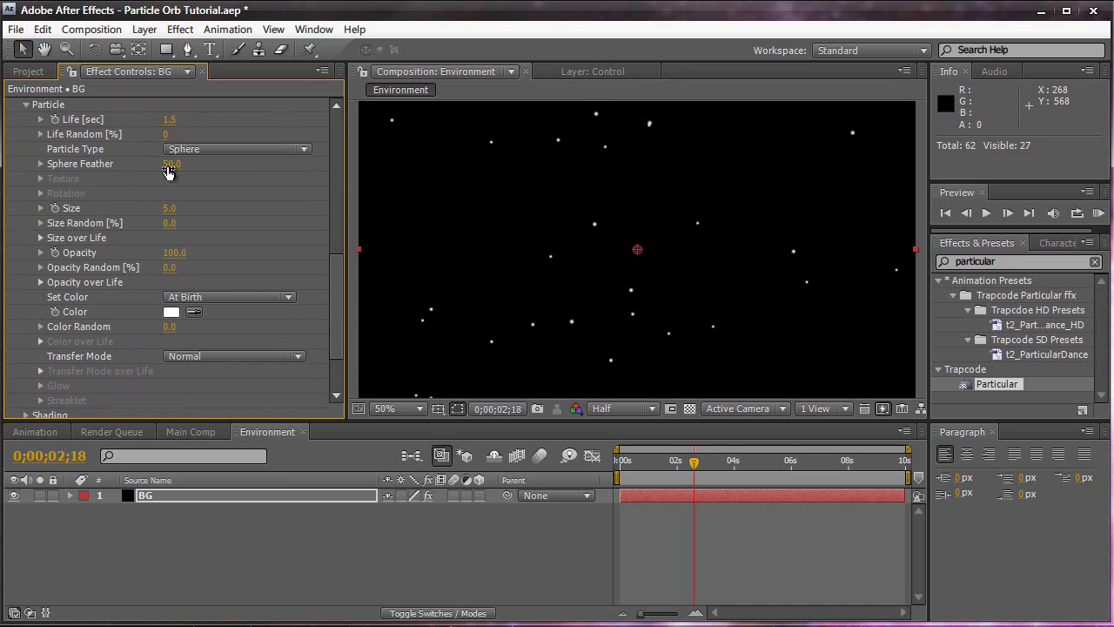
Set the BG particles' Sphere Feather to 0 and their Size to 3
left_click(169, 164)
type("0")
key("Return")
left_click(169, 210)
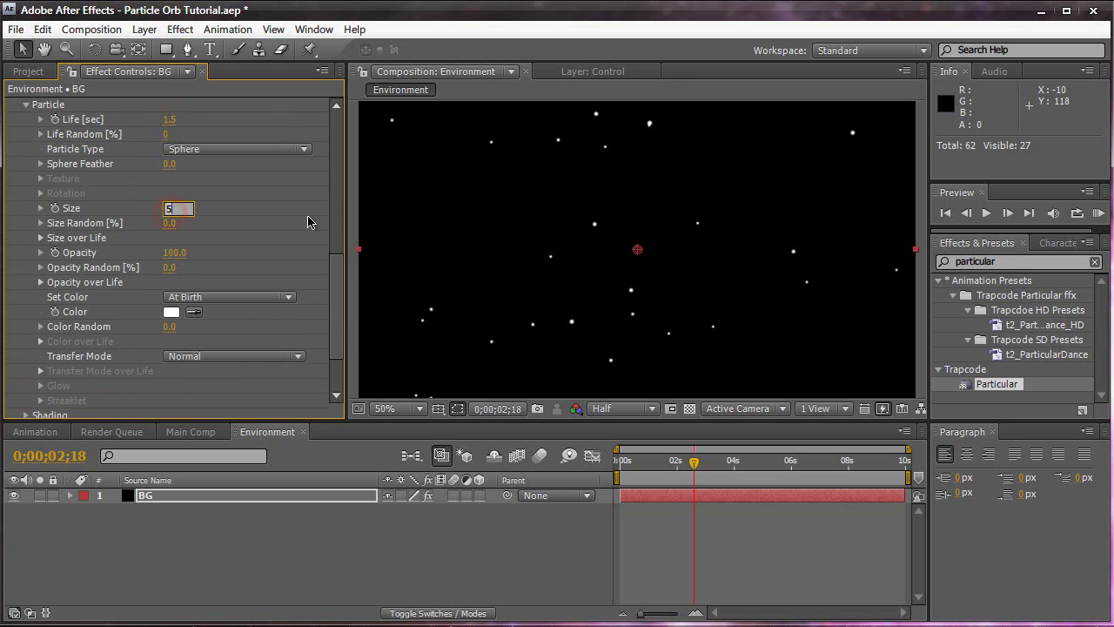
key("Return")
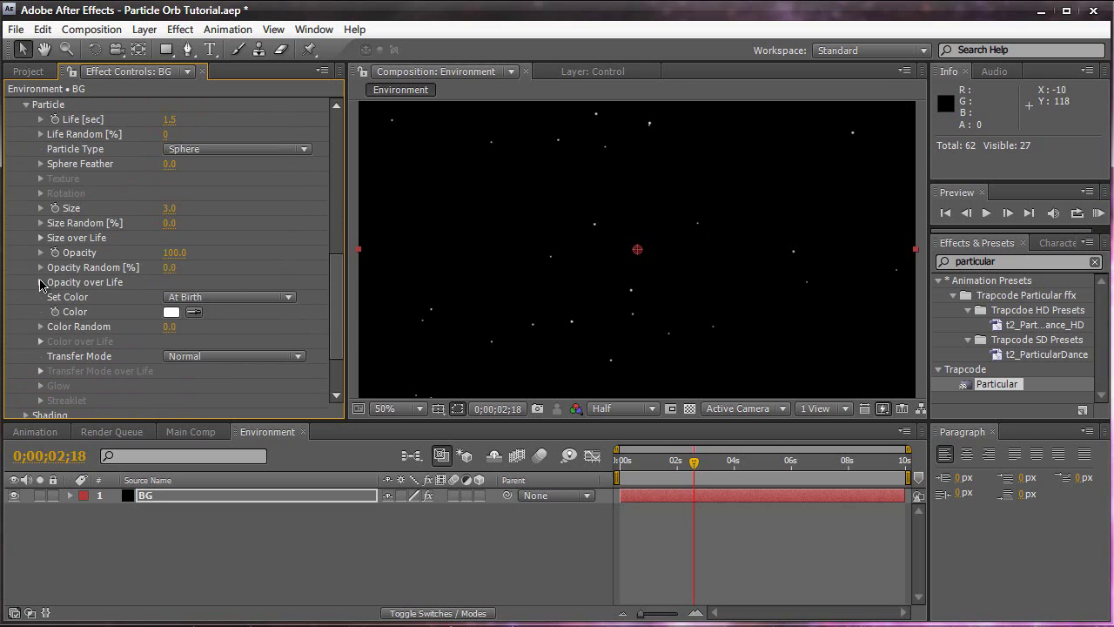
Give the BG particles the Opacity over Life preset curve that fades in at birth and out at death
left_click(41, 283)
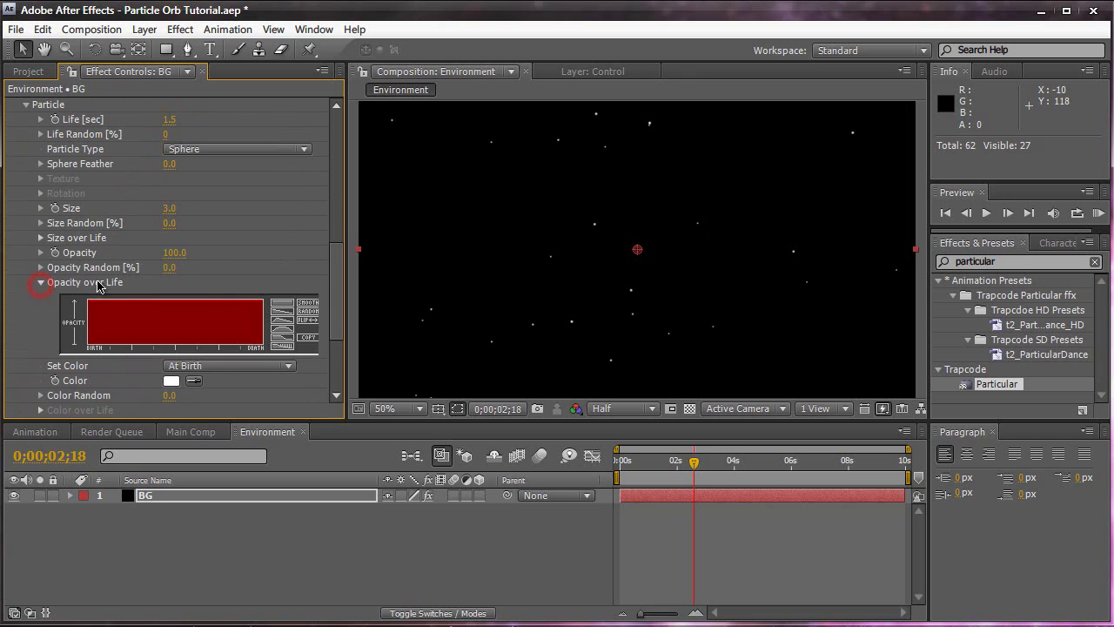
left_click(279, 331)
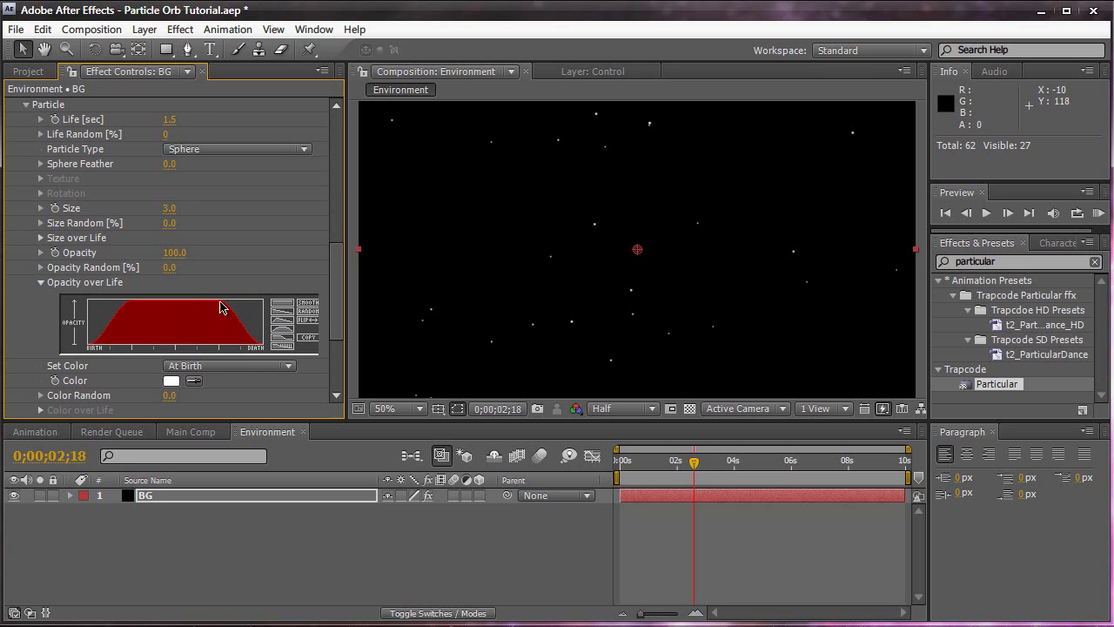
left_click(1077, 213)
Set the BG emitter's Velocity to 15
scroll(191, 244, "up", 10)
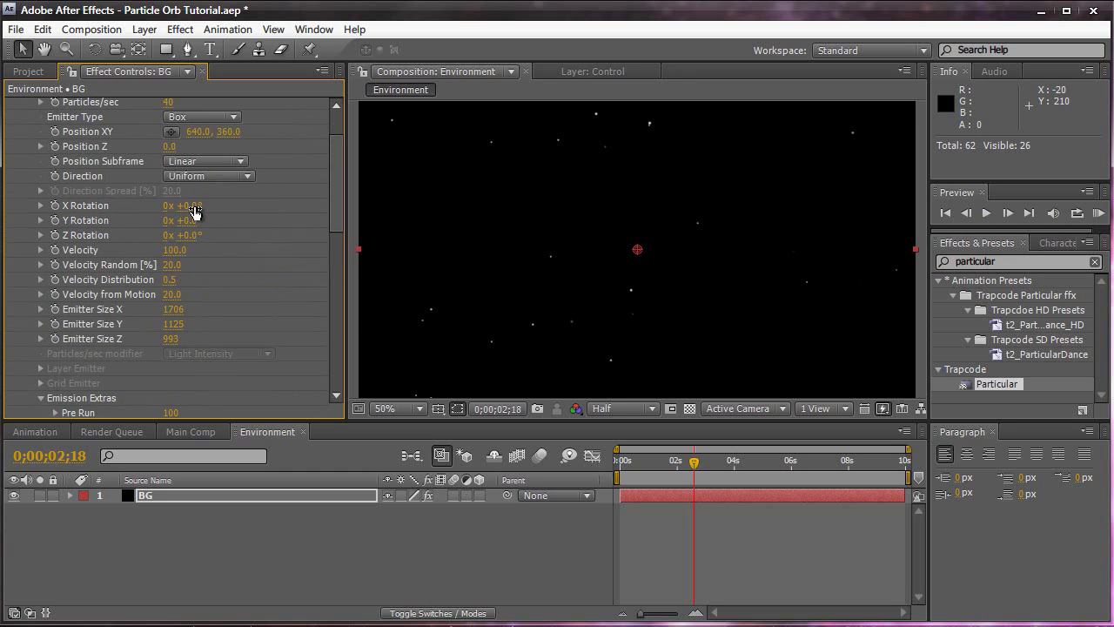
left_click(188, 249)
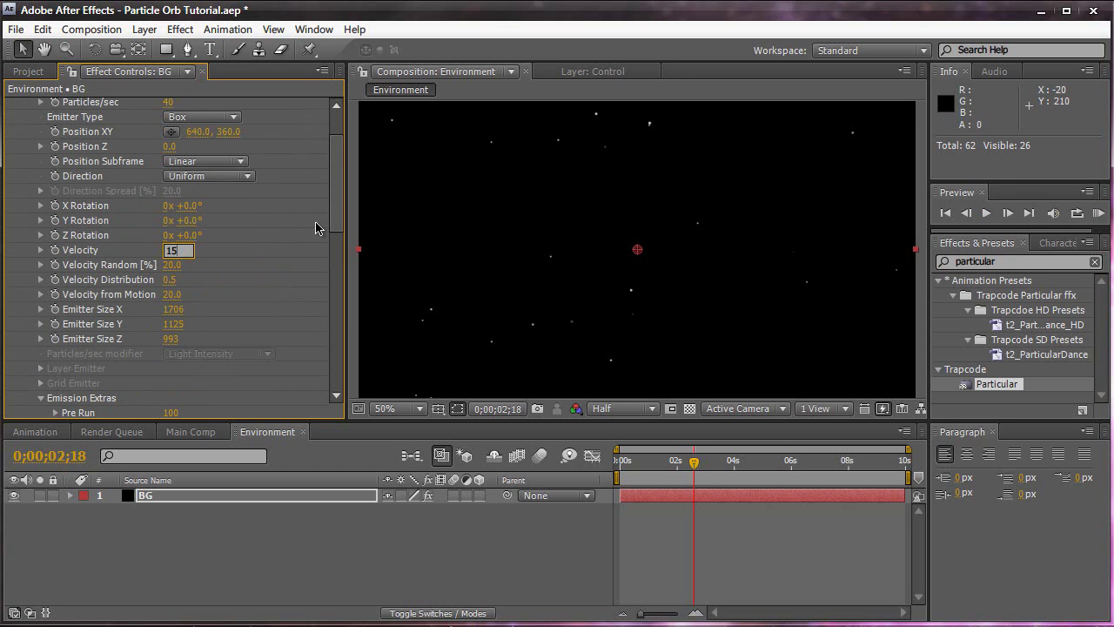
key("Return")
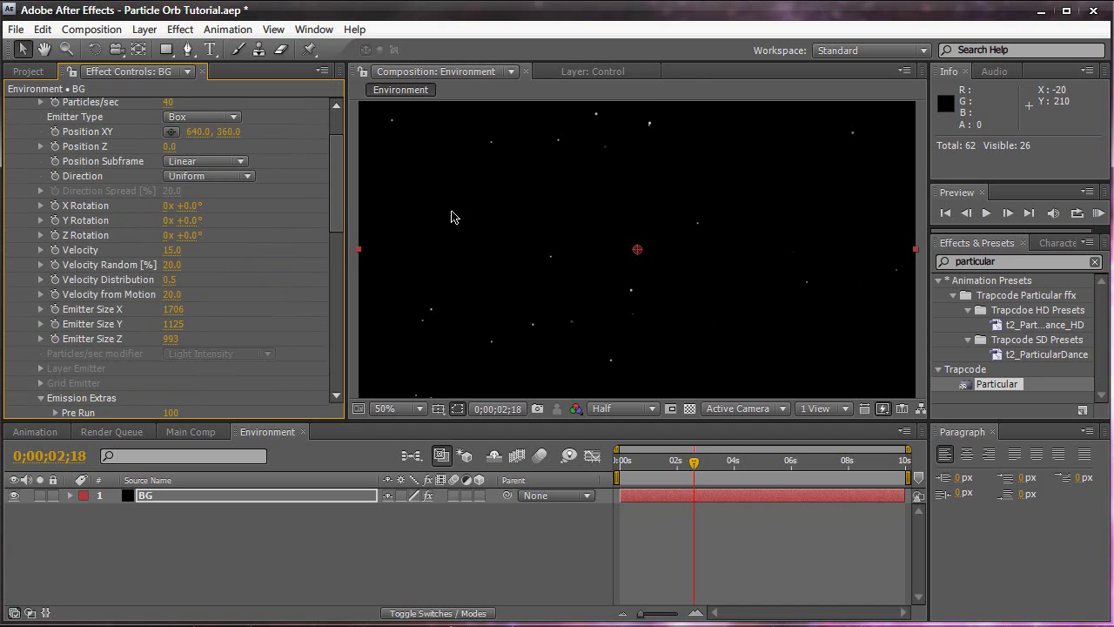
Run a RAM preview of the Environment composition to check the slow background particles
left_click(1098, 214)
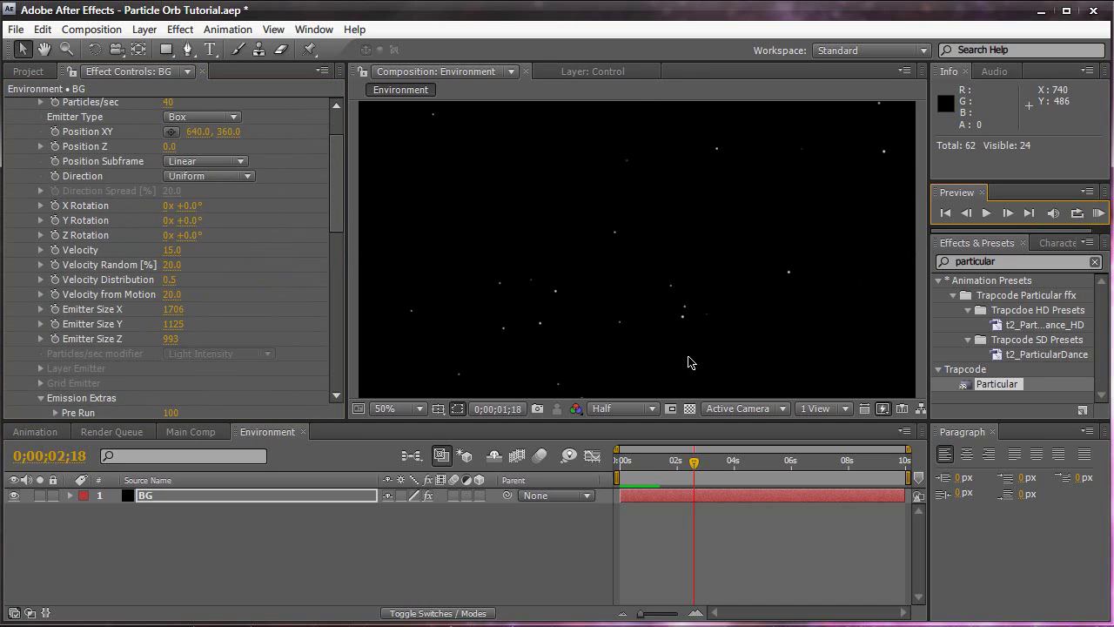
left_click(696, 464)
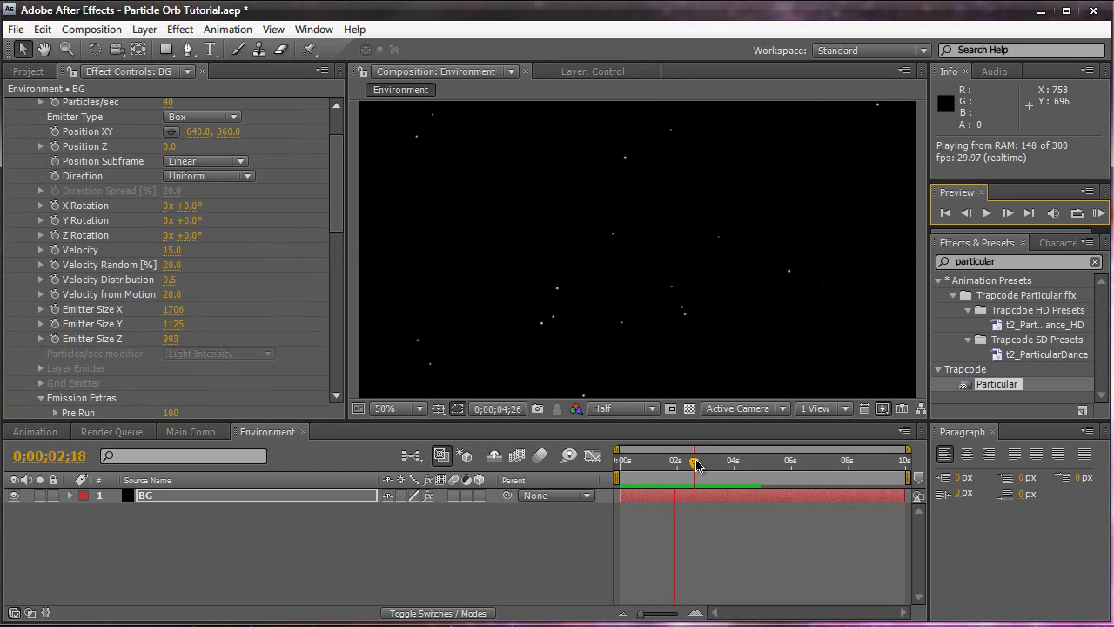
left_click(696, 464)
Add a black 1280 x 720 px solid named Optical Flares to the Environment composition
left_click(396, 408)
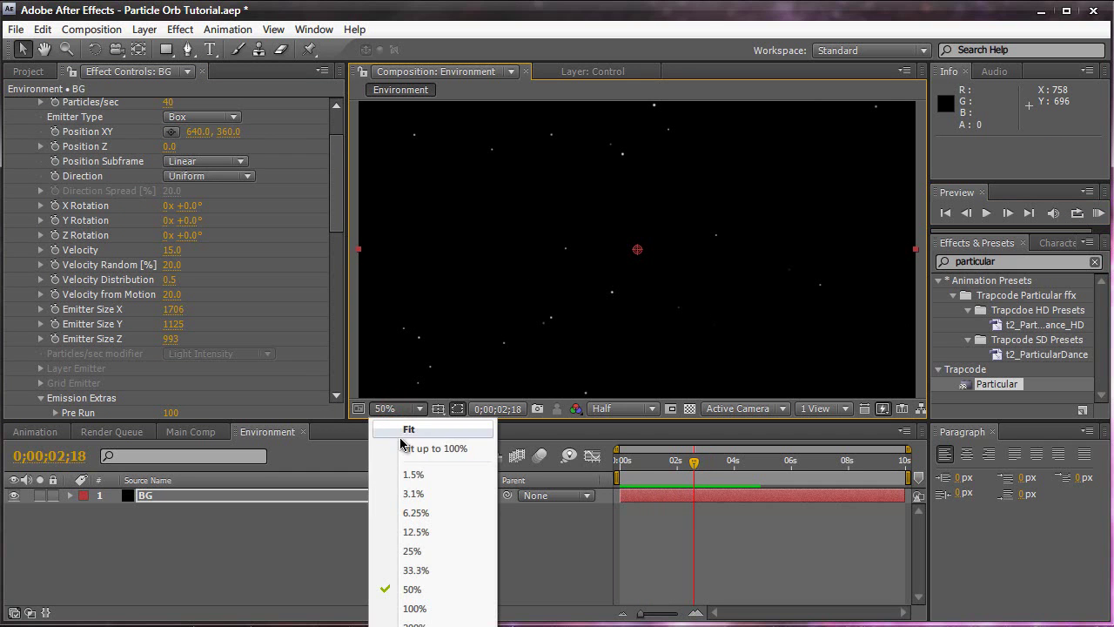
left_click(403, 429)
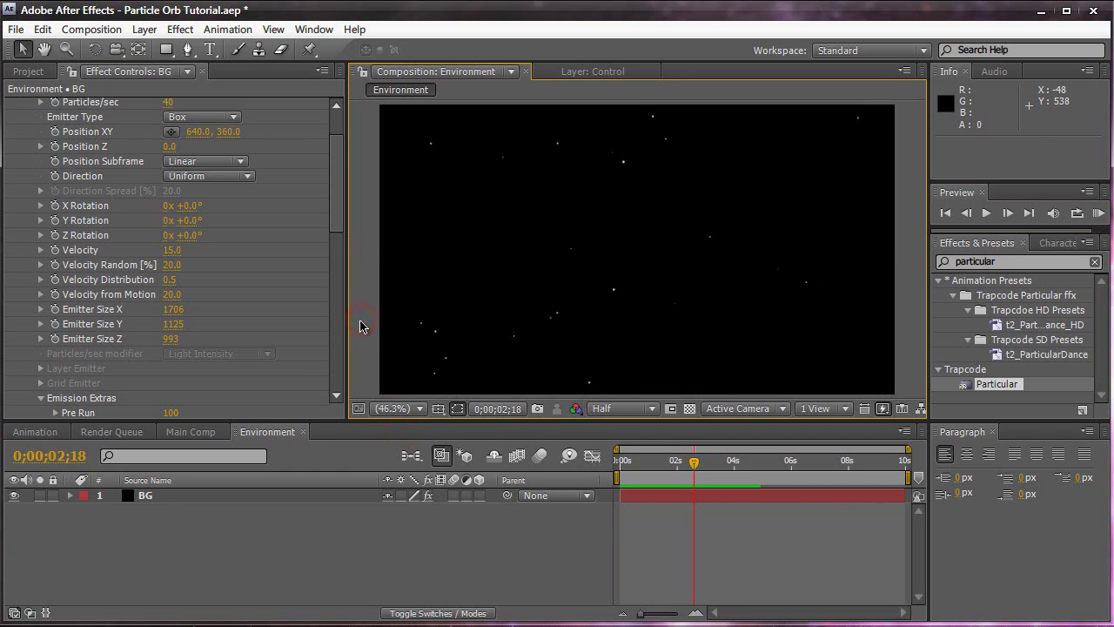
left_click(373, 528)
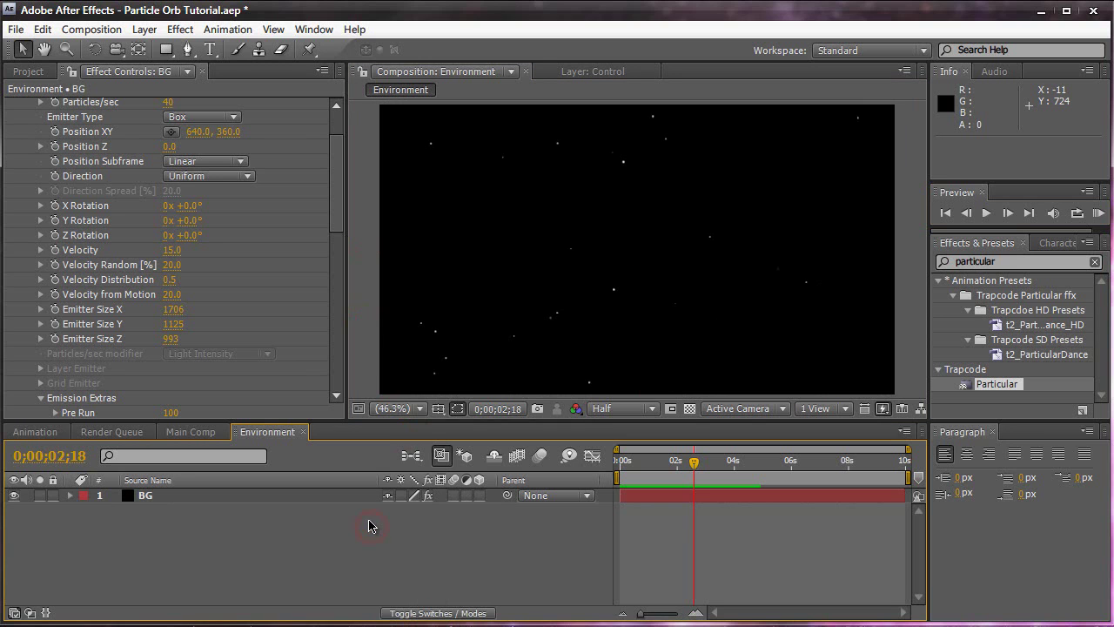
key("ctrl+y")
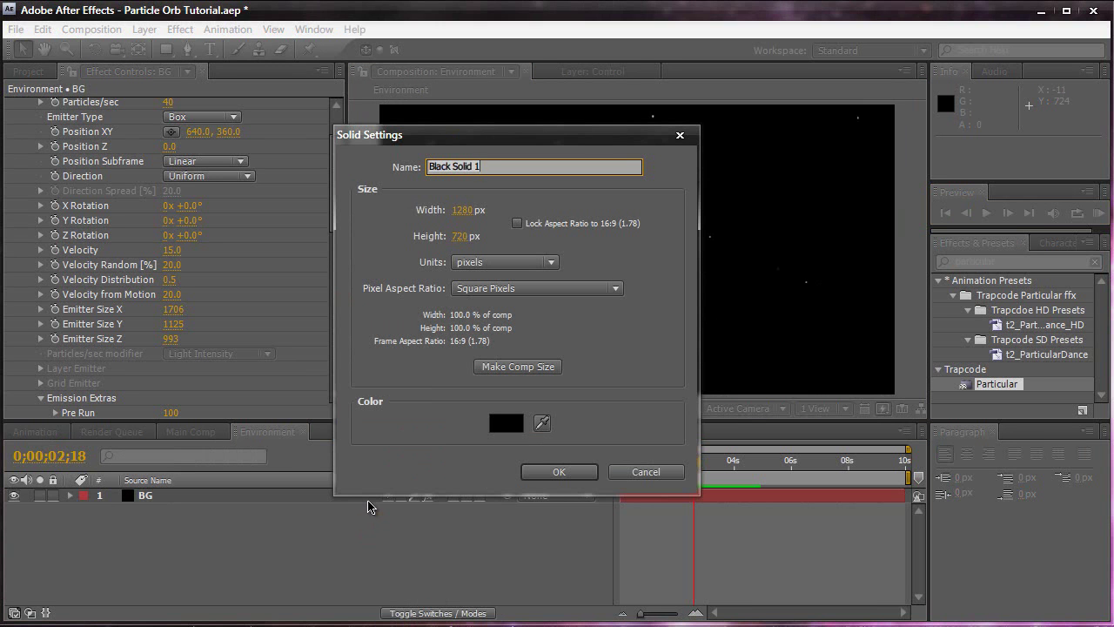
key("BackSpace")
type("Optical Flares")
key("Return")
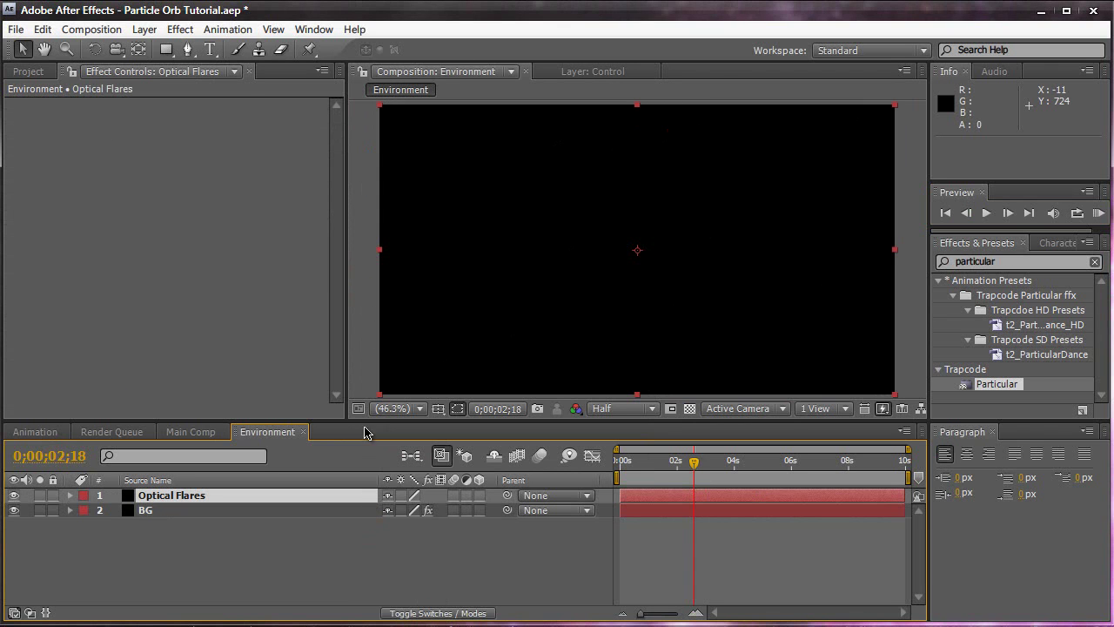
Find the Optical Flares effect and apply it to the Optical Flares solid
left_click(1022, 261)
type("lens flare")
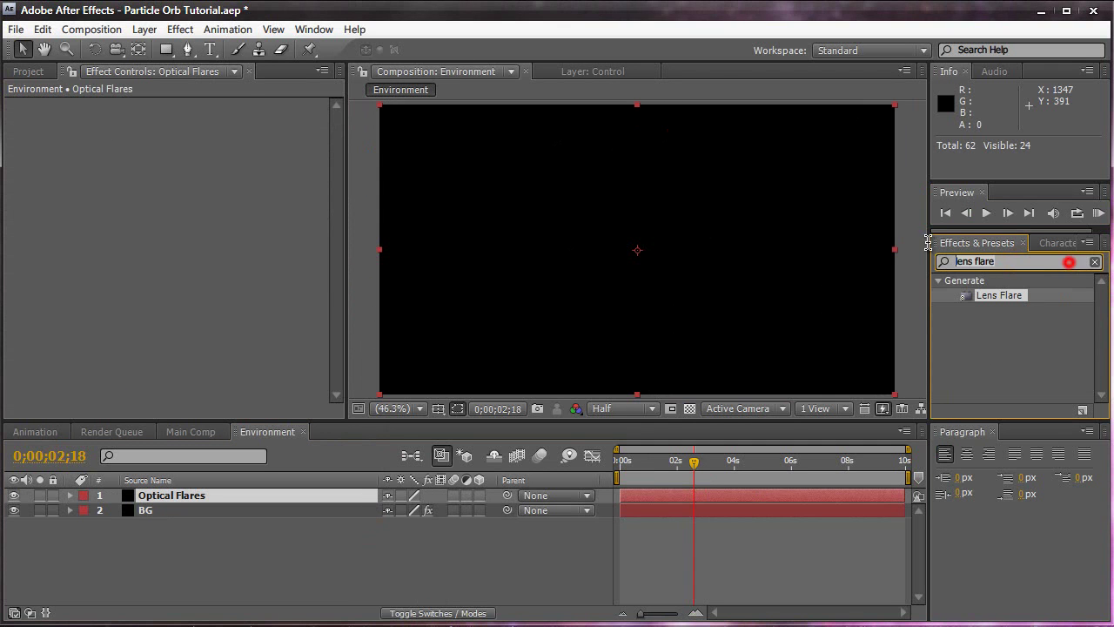
key("Escape")
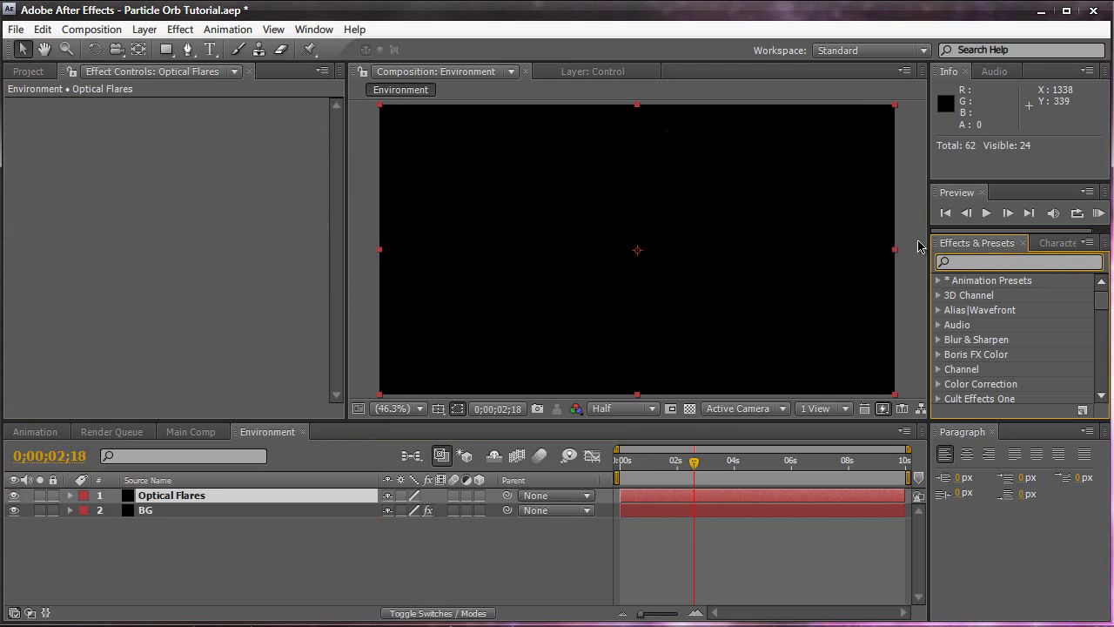
type("optical flares")
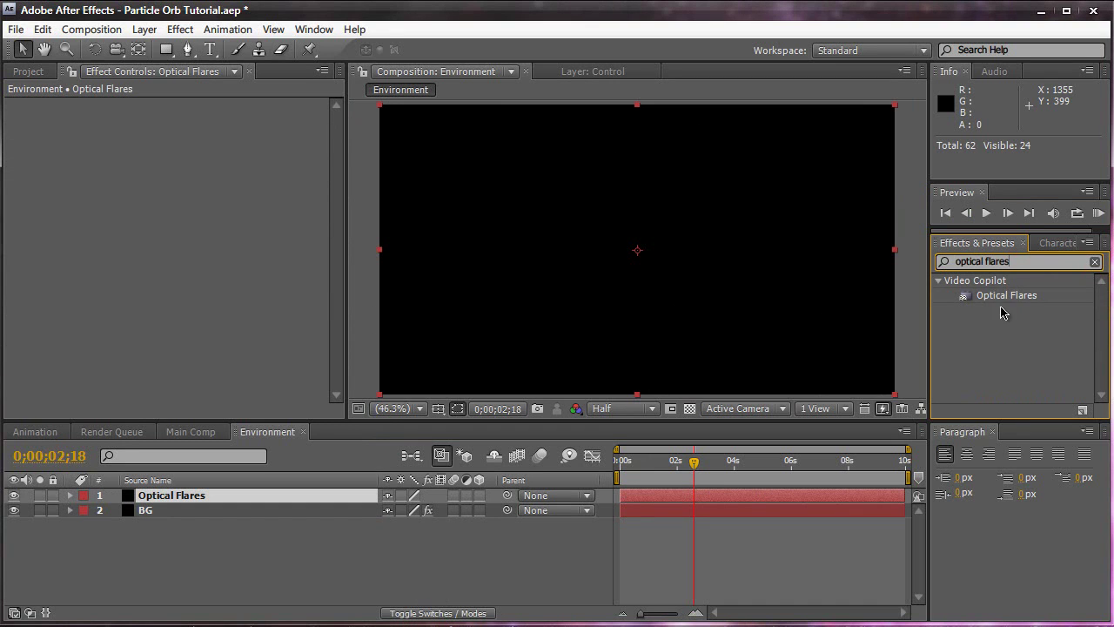
left_click_drag(1006, 296, 803, 311)
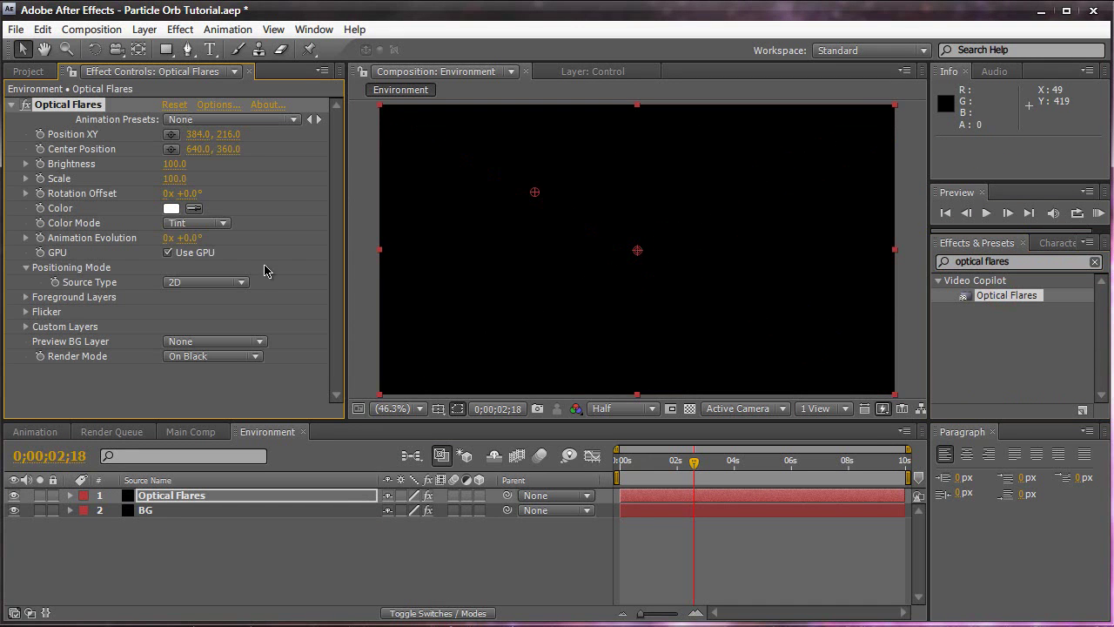
Open the Optical Flares options and load the North Star flare from the Pro Presets
left_click(226, 106)
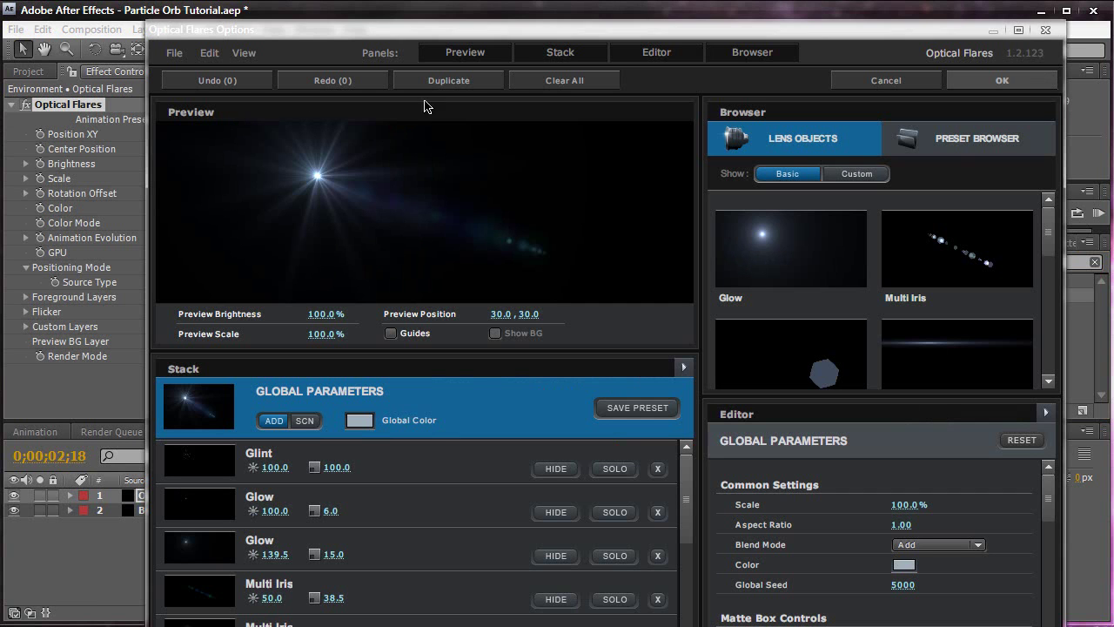
left_click(955, 138)
scroll(908, 296, "down", 5)
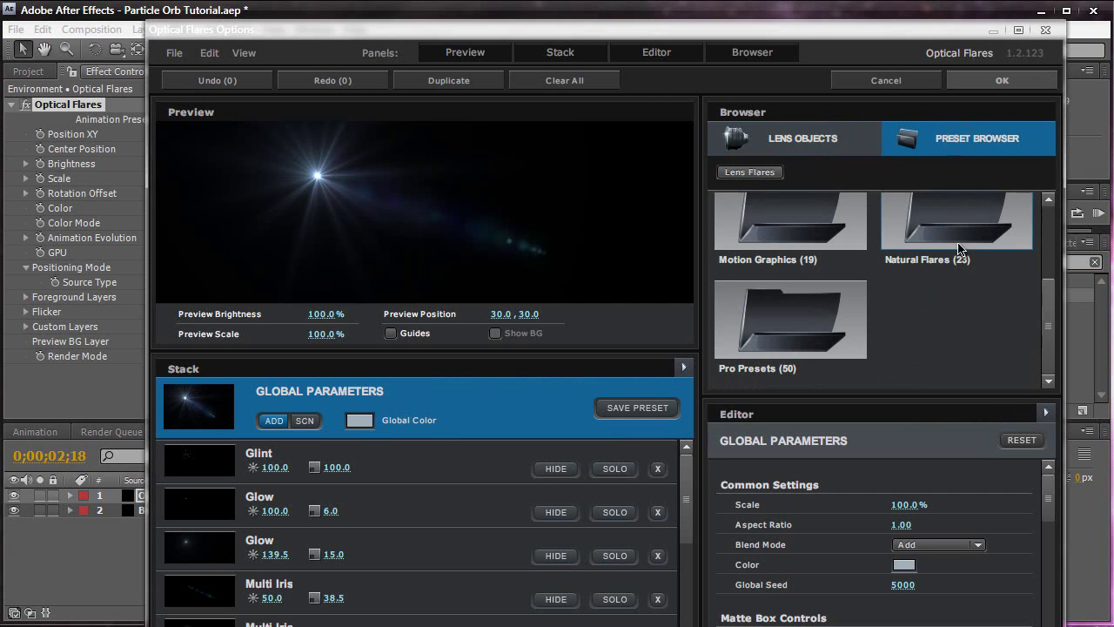
left_click(791, 323)
scroll(791, 325, "down", 3)
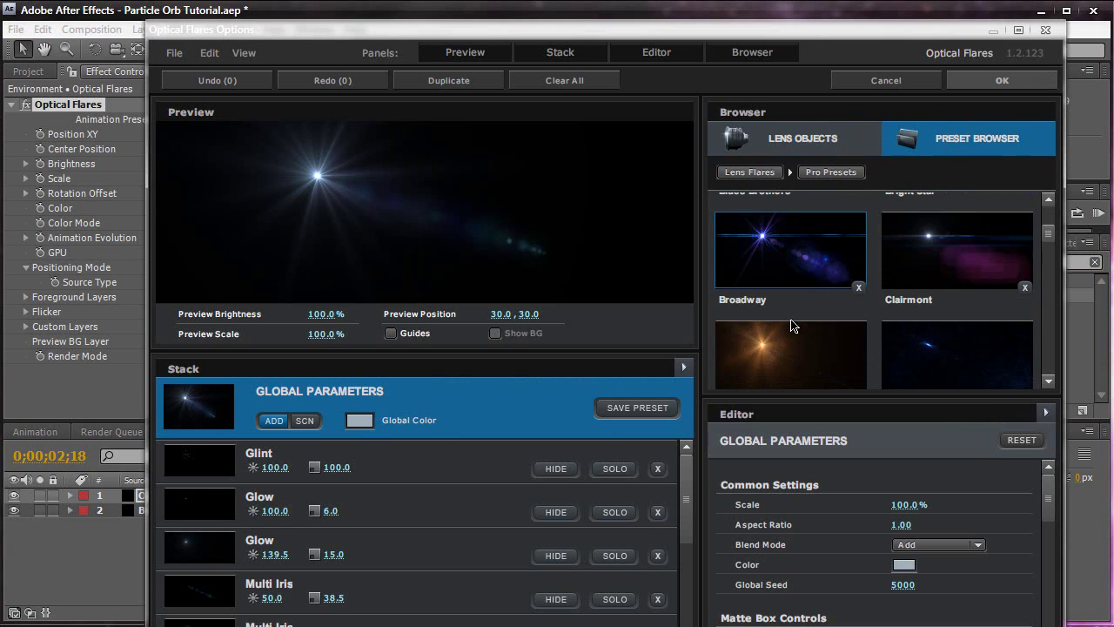
scroll(792, 325, "down", 1)
scroll(793, 326, "up", 4)
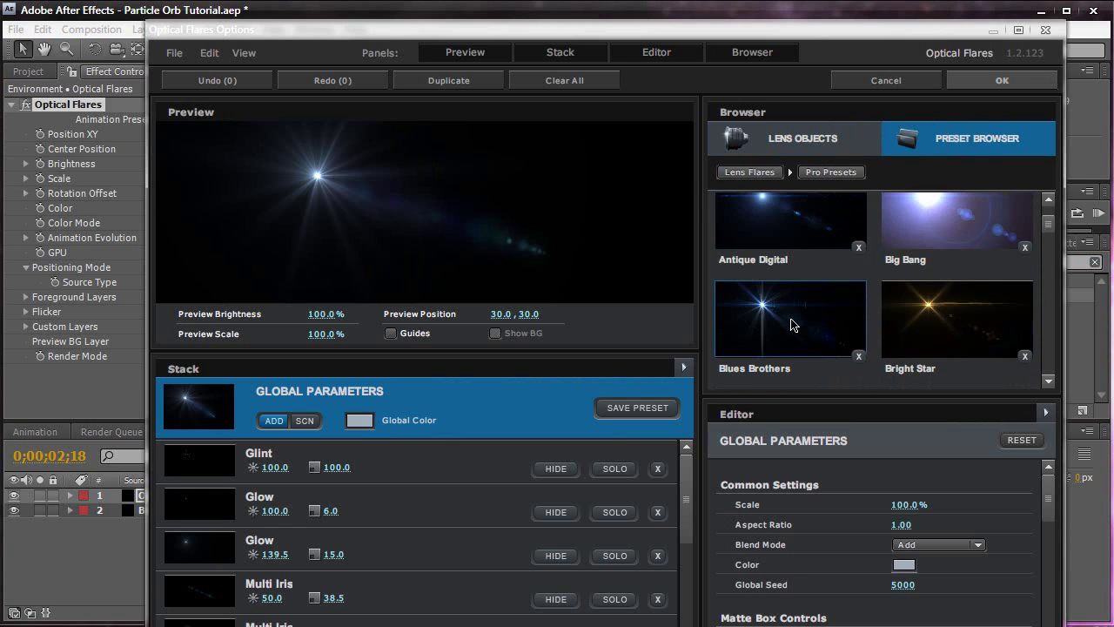
scroll(792, 324, "down", 10)
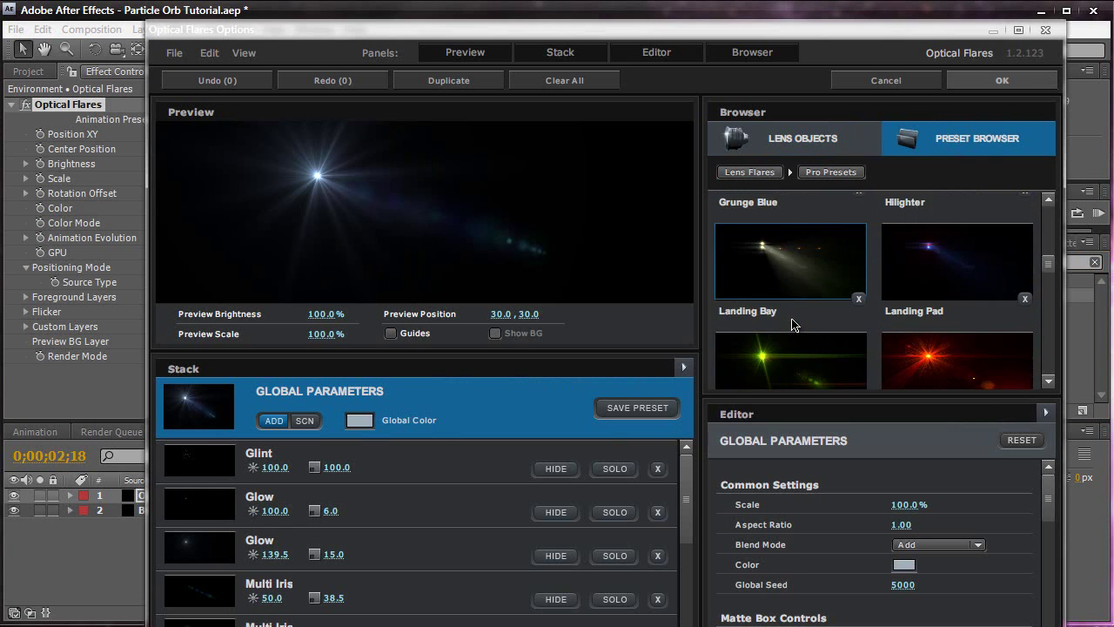
scroll(792, 325, "down", 4)
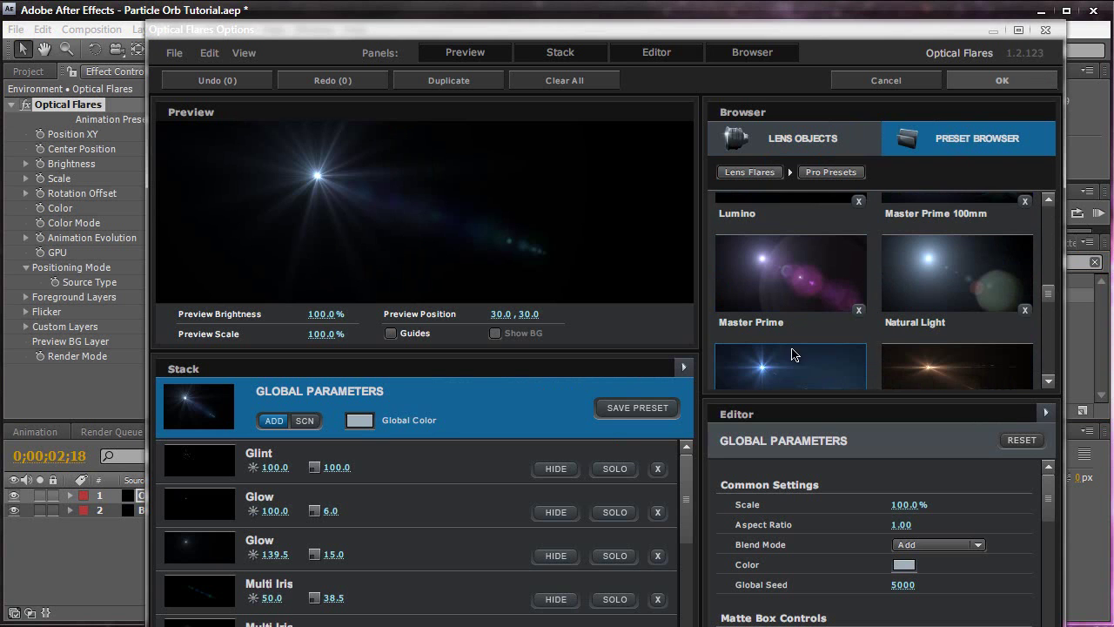
left_click(792, 358)
scroll(793, 327, "down", 1)
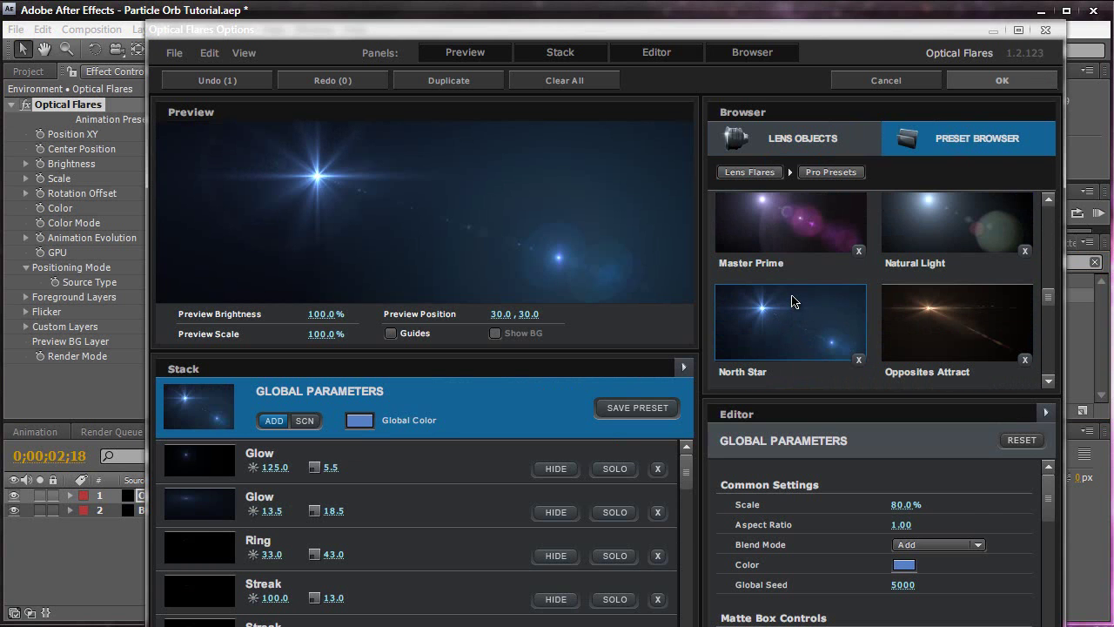
scroll(792, 301, "down", 2)
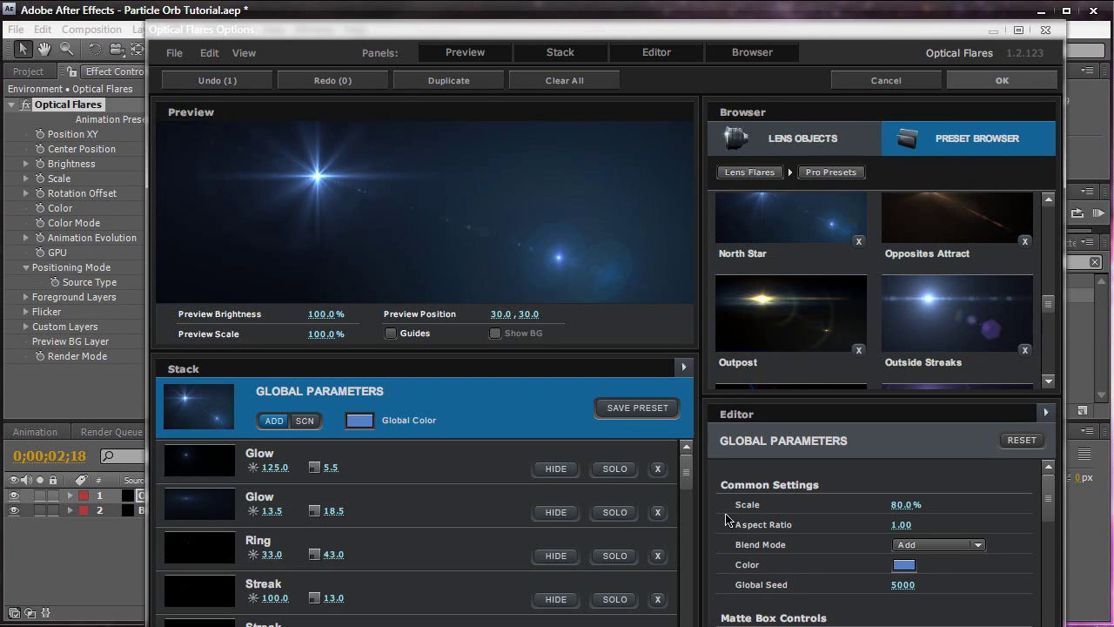
Delete the last six objects in the flare's stack: the Glow, the Streak, two Rings and two Multi Iris objects
left_click_drag(694, 485, 691, 616)
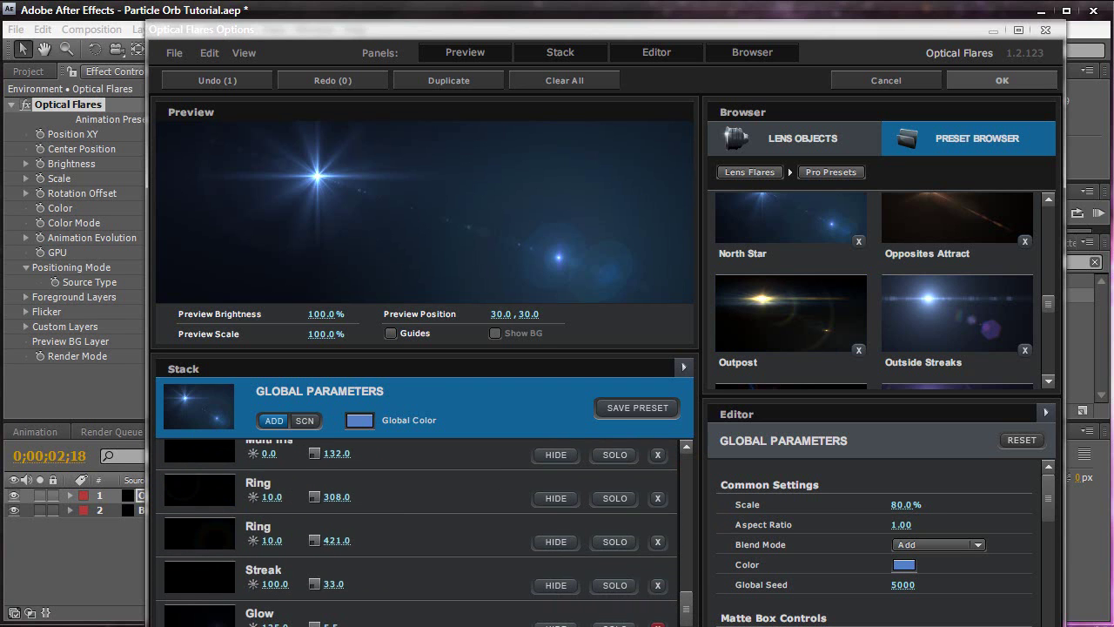
left_click(659, 624)
left_click(658, 624)
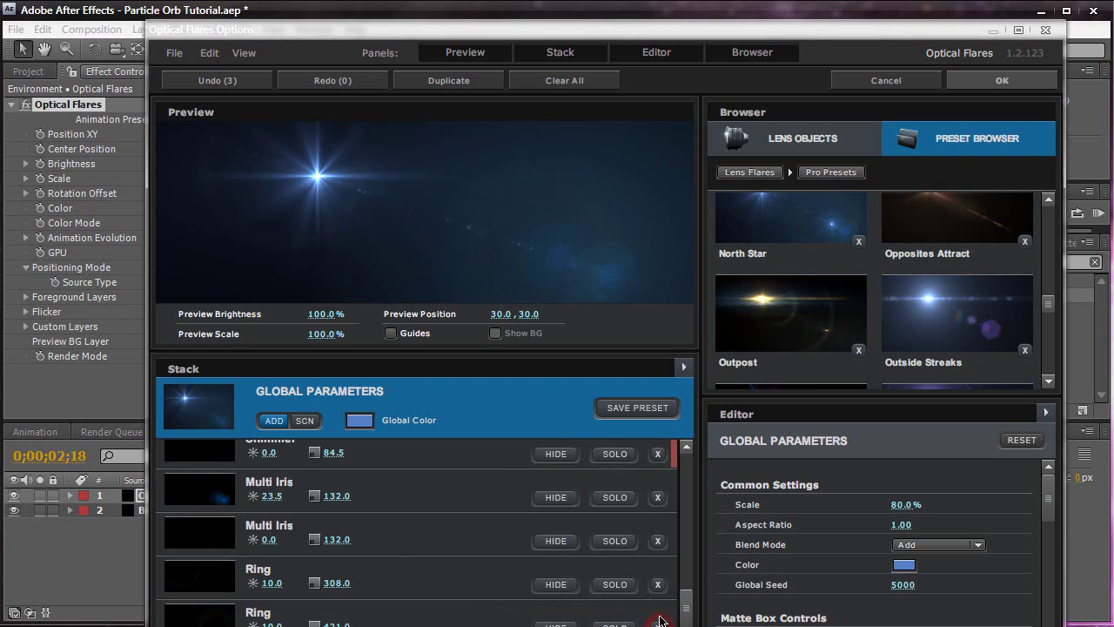
left_click(659, 624)
left_click(659, 624)
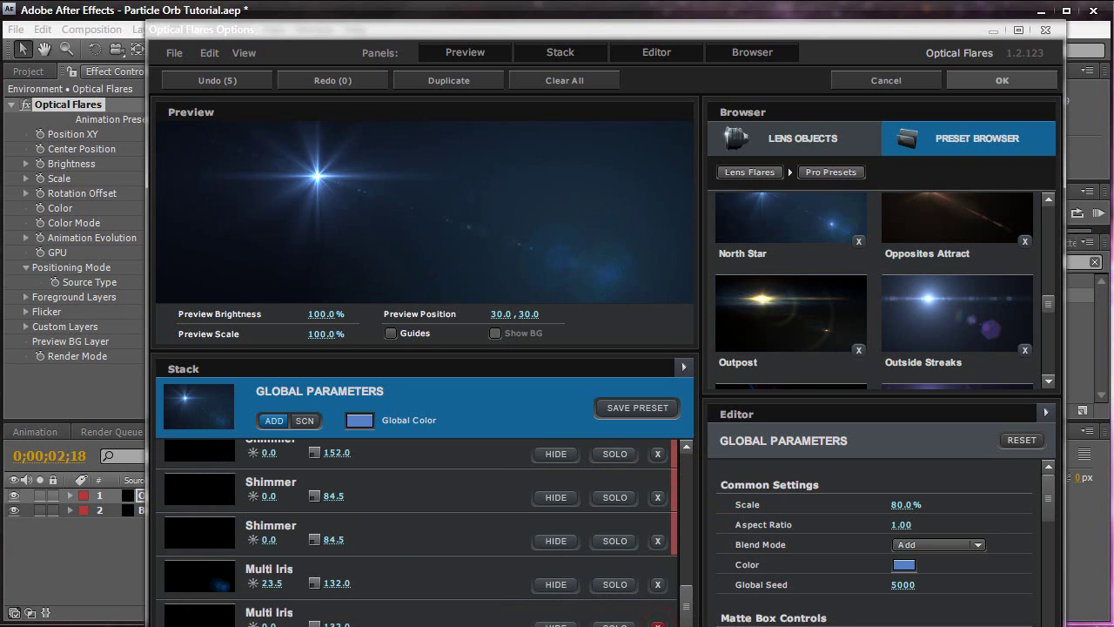
left_click(659, 624)
left_click(659, 624)
Delete the two Multi Iris objects of size 22.5 and 7.0 in the middle of the flare's stack
left_click_drag(686, 600, 687, 529)
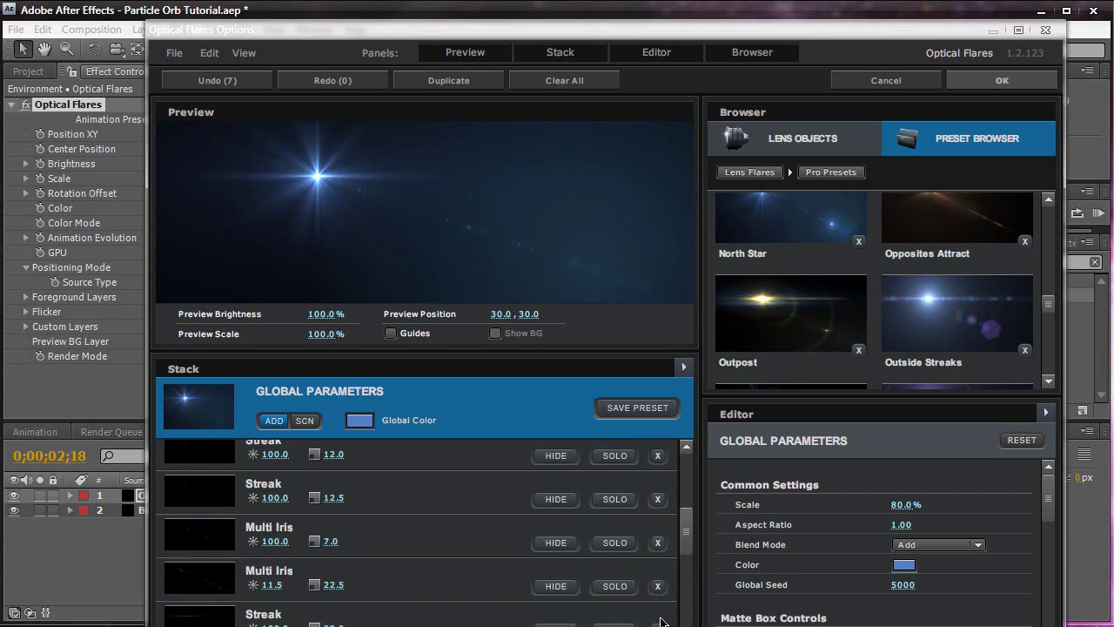
left_click(657, 587)
left_click(657, 543)
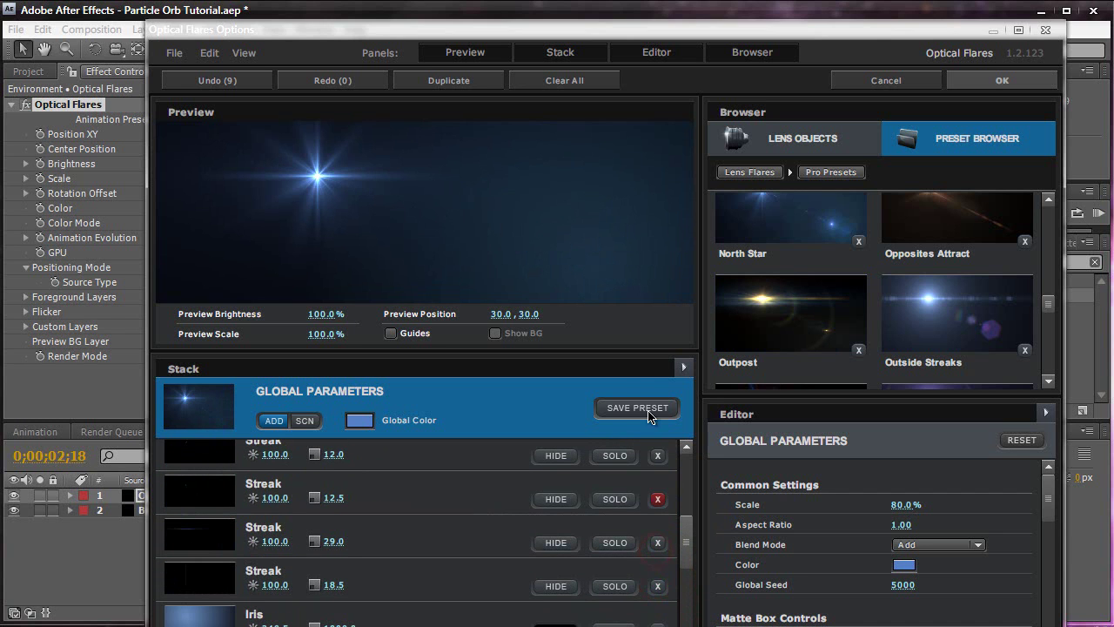
Change the flare's global color to a lighter sky blue with a hue of 202°
left_click(359, 421)
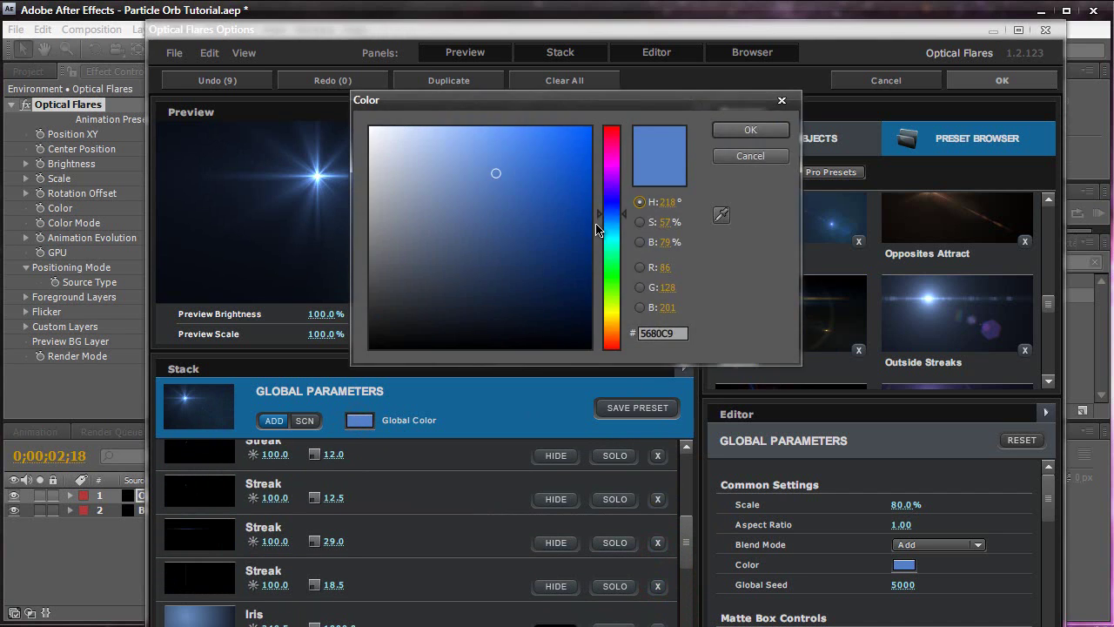
left_click(609, 223)
left_click(482, 147)
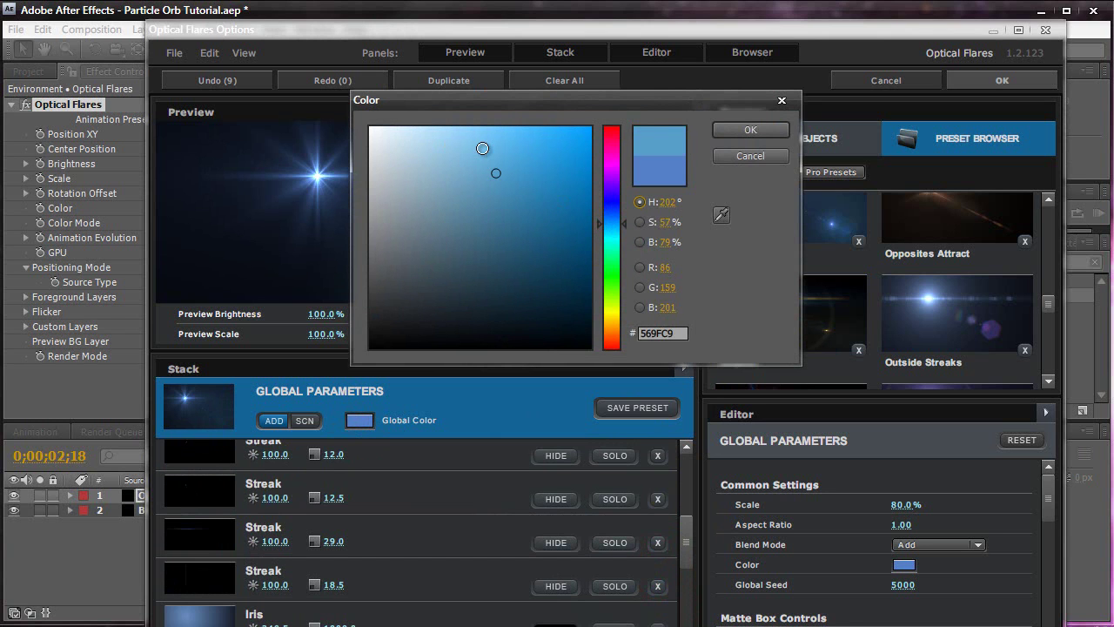
left_click(737, 129)
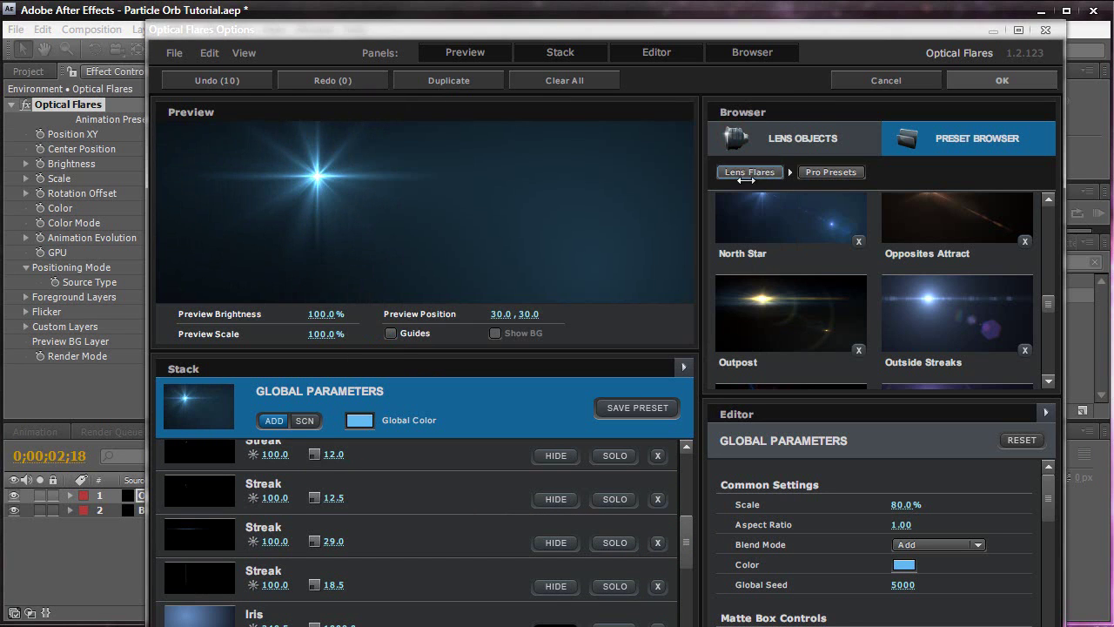
Add a basic Streak lens object with a length of 22 to the flare and accept the flare options
left_click(803, 141)
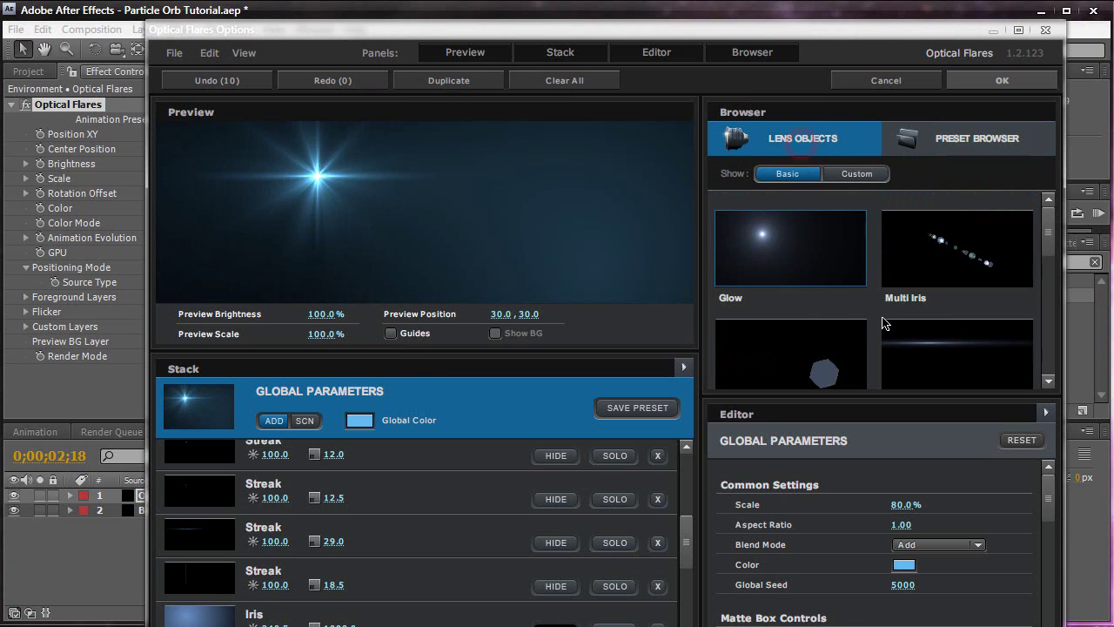
left_click(946, 351)
mouse_move(1053, 489)
left_mouse_down()
mouse_move(1052, 535)
mouse_move(979, 519)
left_mouse_up()
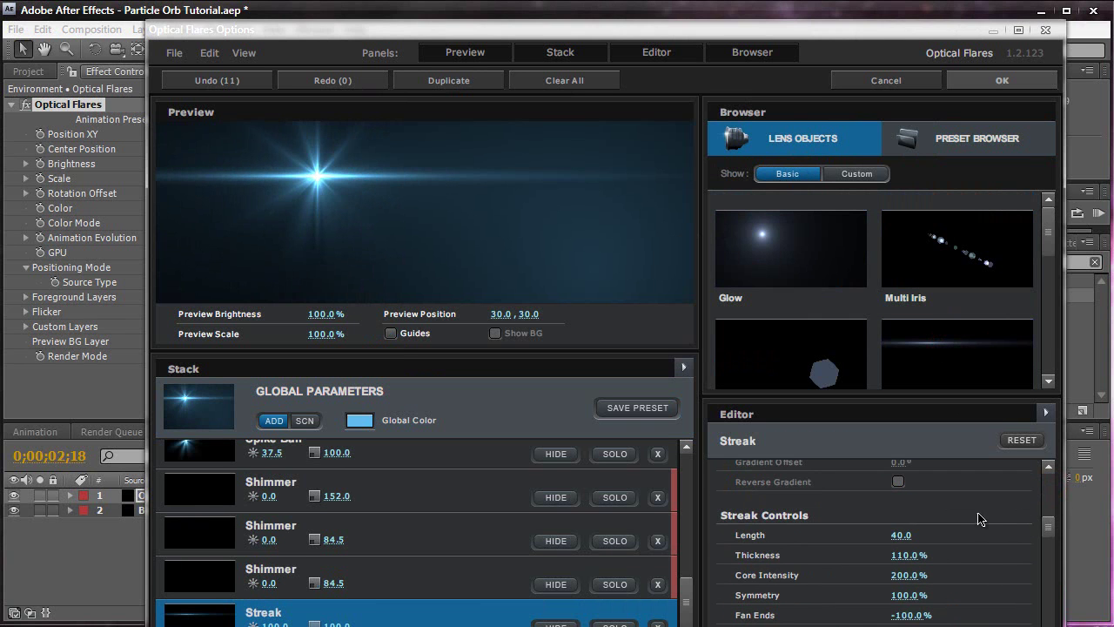
left_click(916, 535)
type("22")
key("Return")
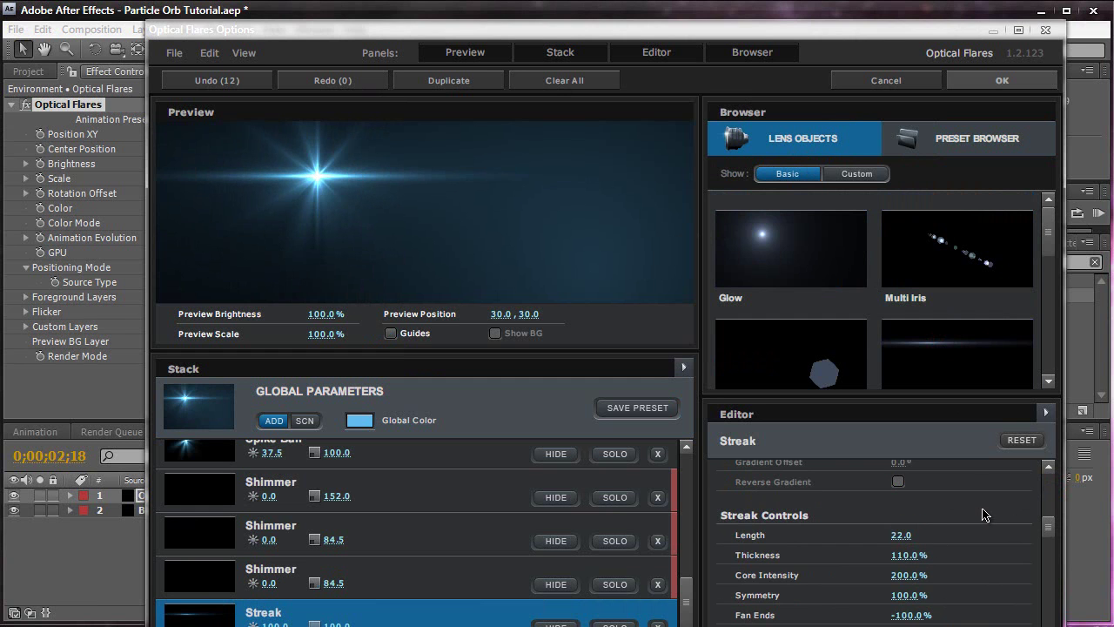
left_click(984, 83)
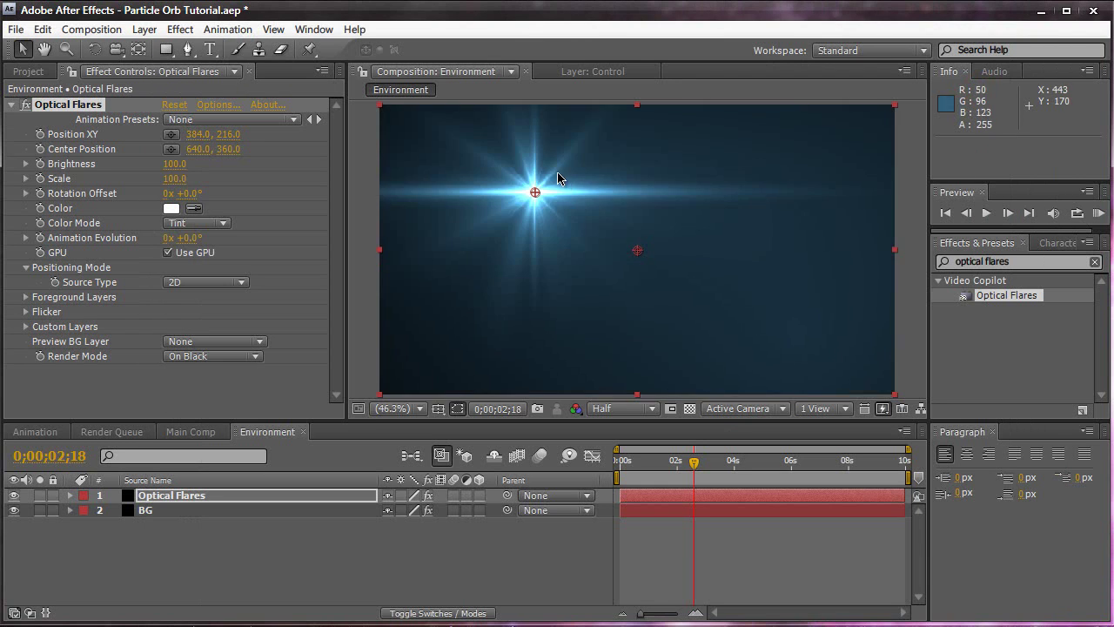
Move the flare to the middle of the frame's right edge, about 1279, 374, and set the Optical Flares layer's blending mode to Add
left_click_drag(536, 193, 895, 255)
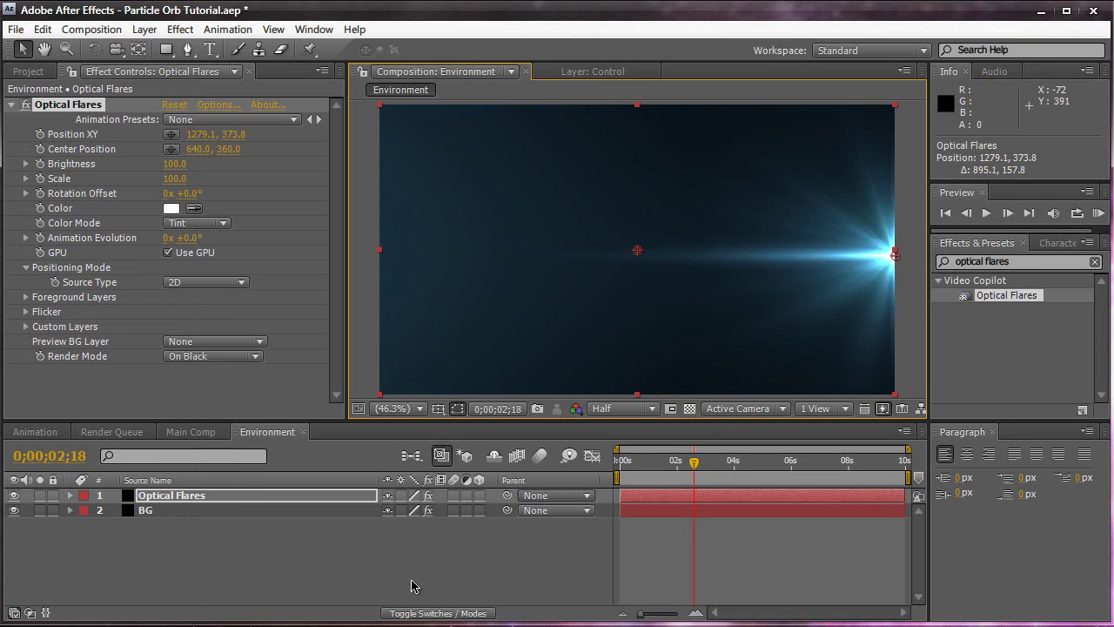
left_click(406, 613)
left_click(403, 496)
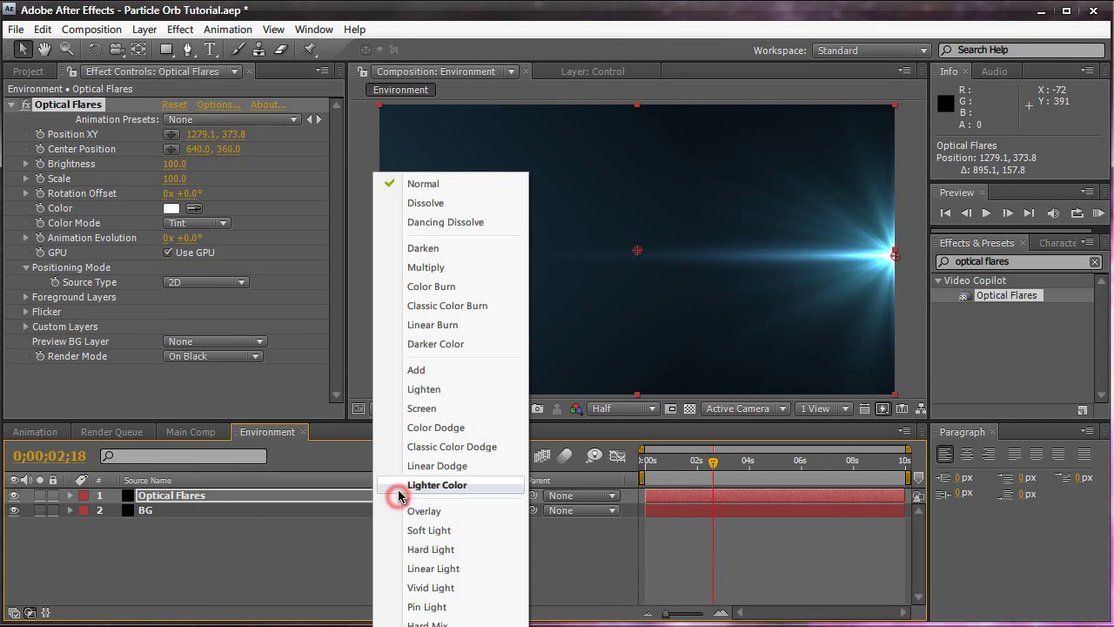
left_click(406, 367)
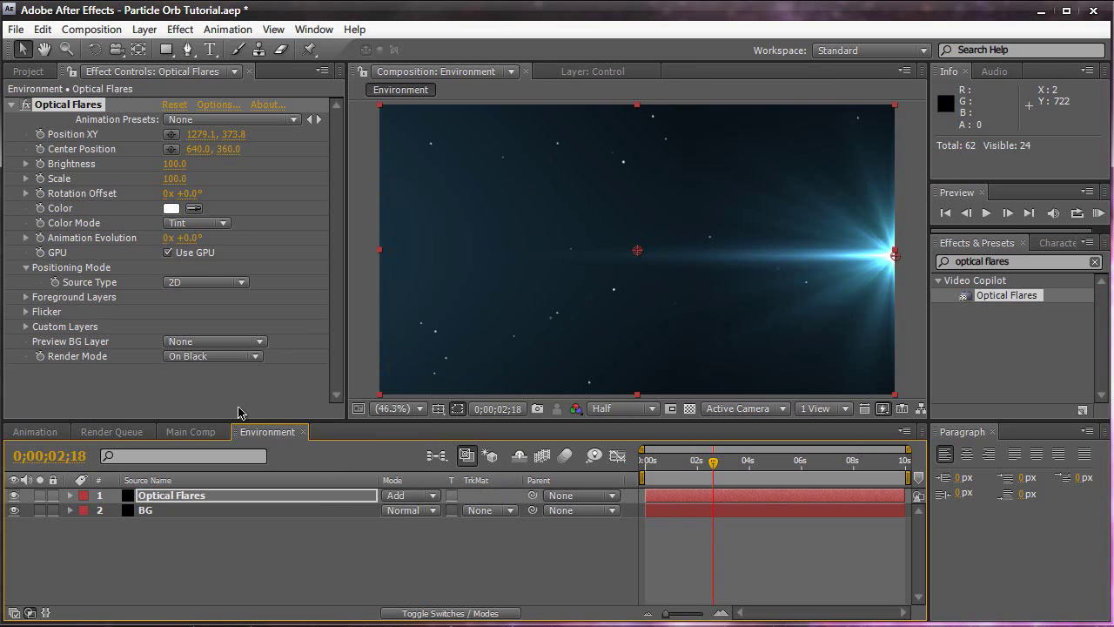
Place the Environment composition in Main Comp, directly above the BG layer
left_click(184, 432)
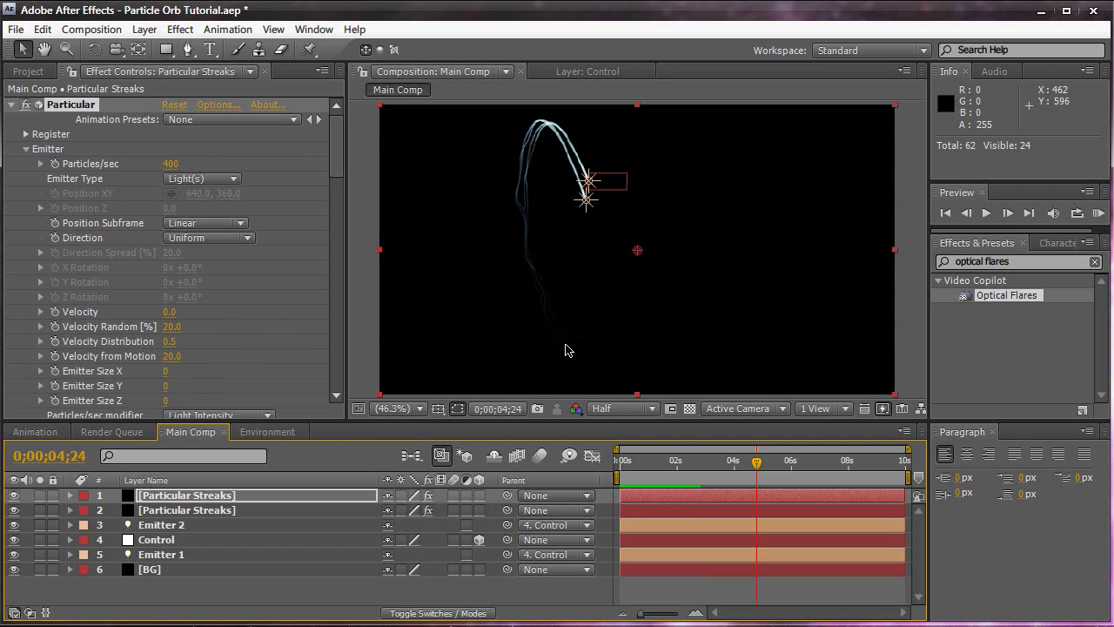
left_click(44, 71)
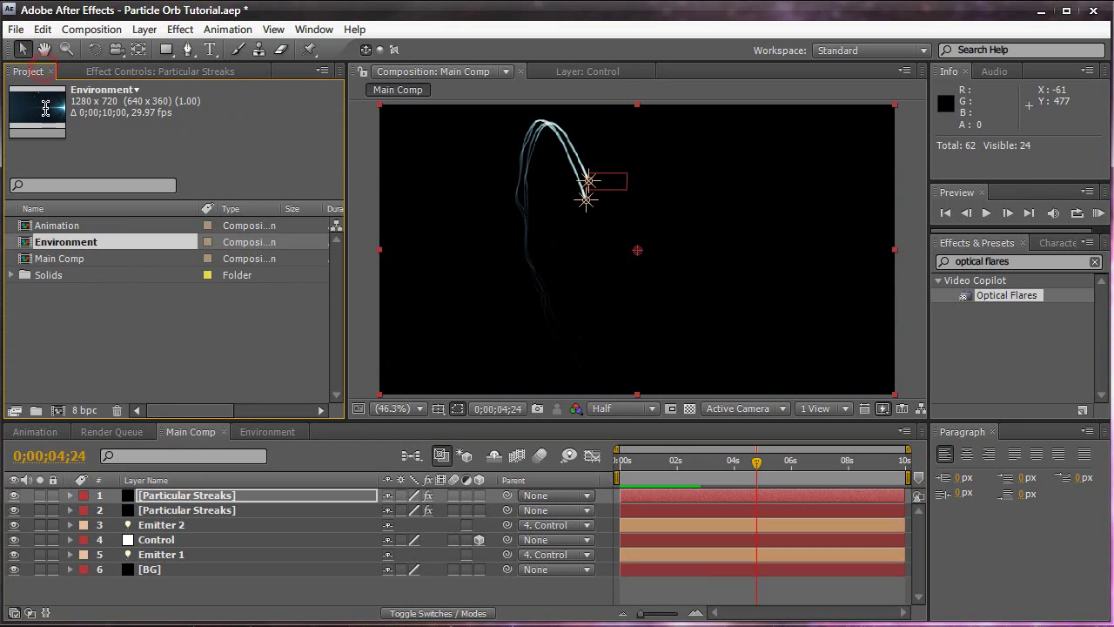
left_click(52, 242)
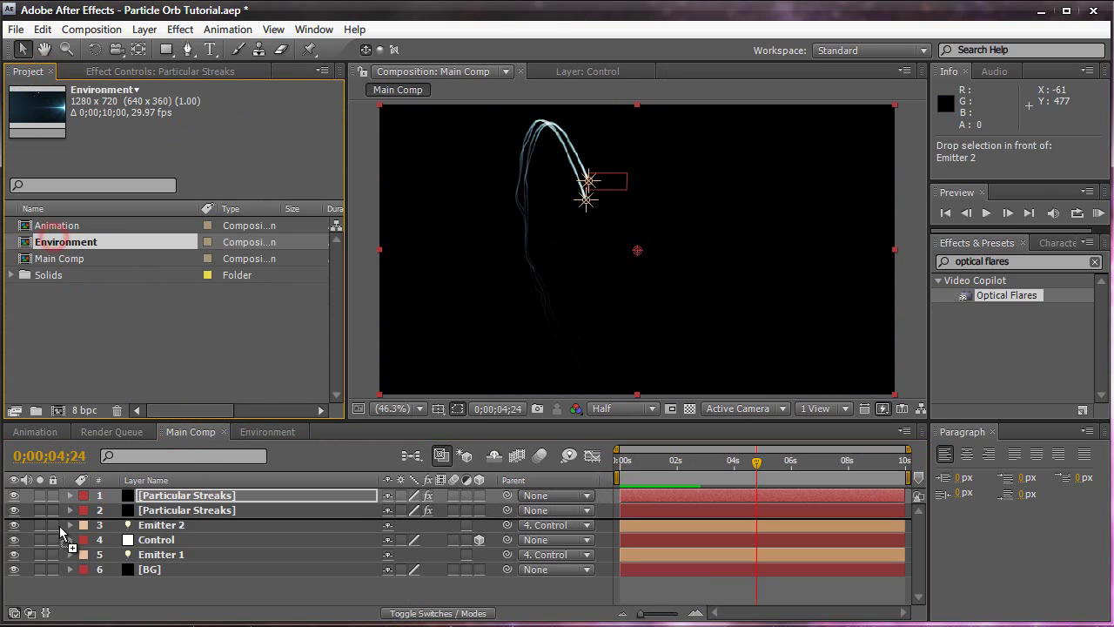
left_click(68, 563)
left_click_drag(68, 563, 68, 564)
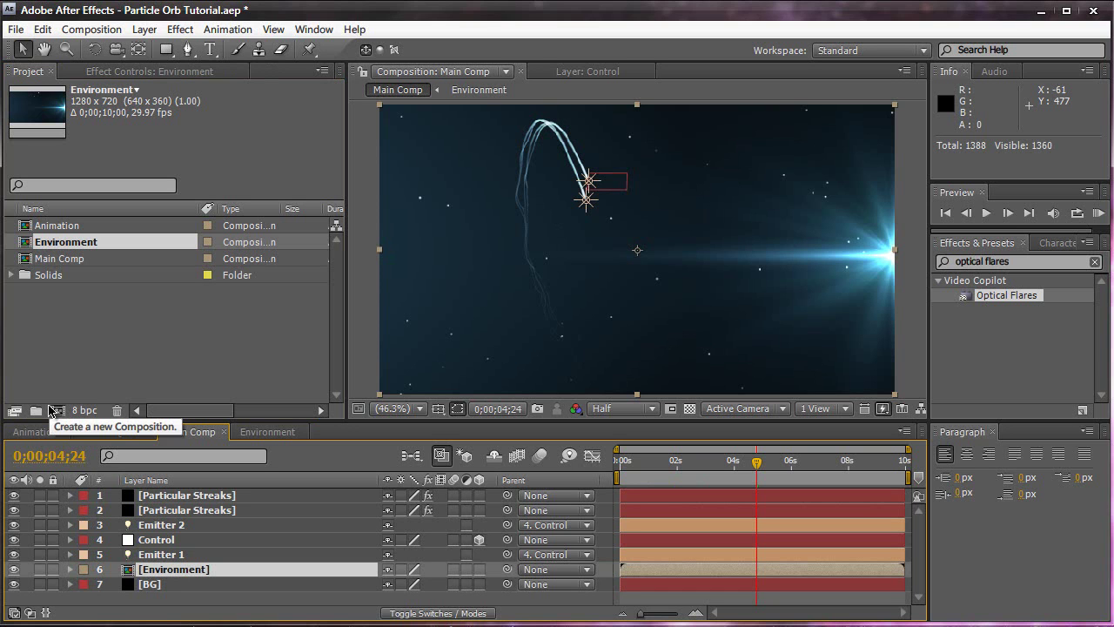
Create a comp-sized black solid named Orb in Main Comp and apply Optical Flares to it
key("ctrl+y")
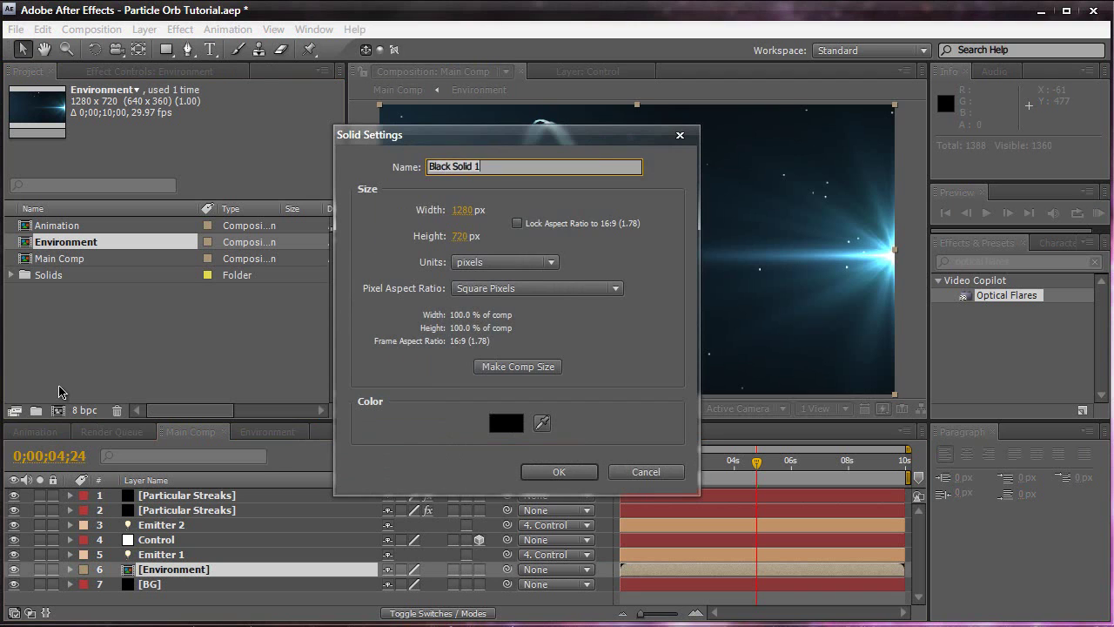
type("Orb")
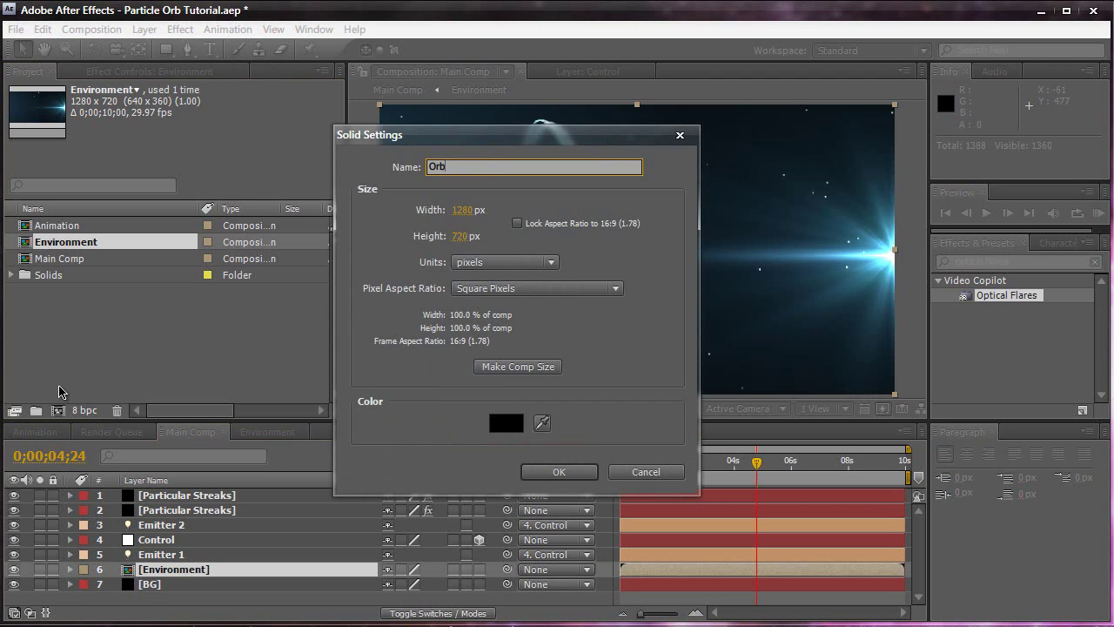
key("Return")
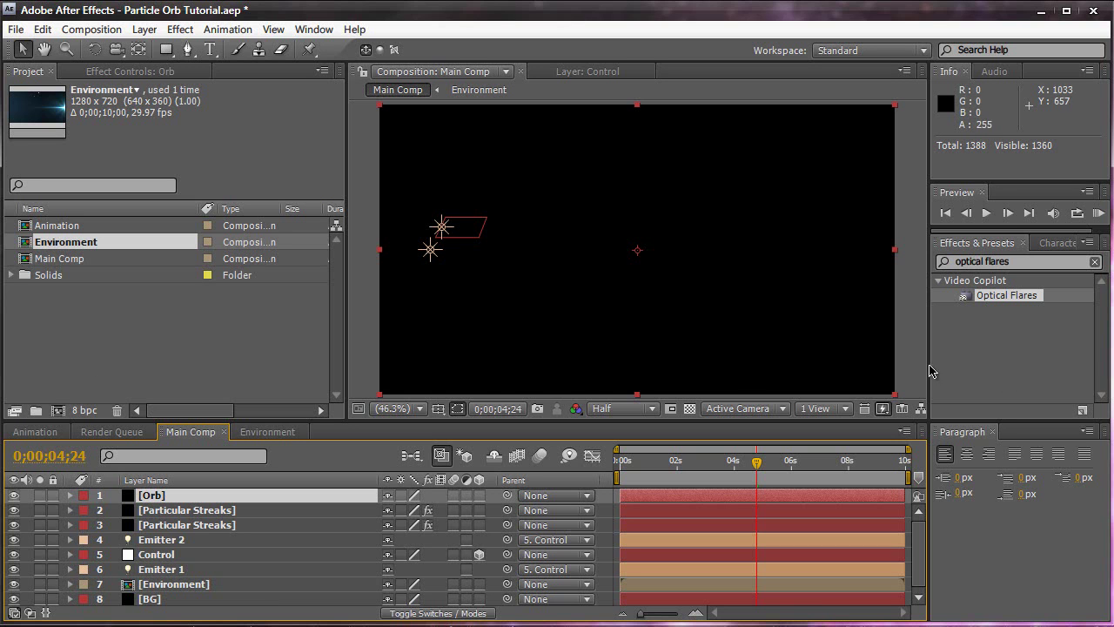
left_click_drag(1030, 302, 583, 278)
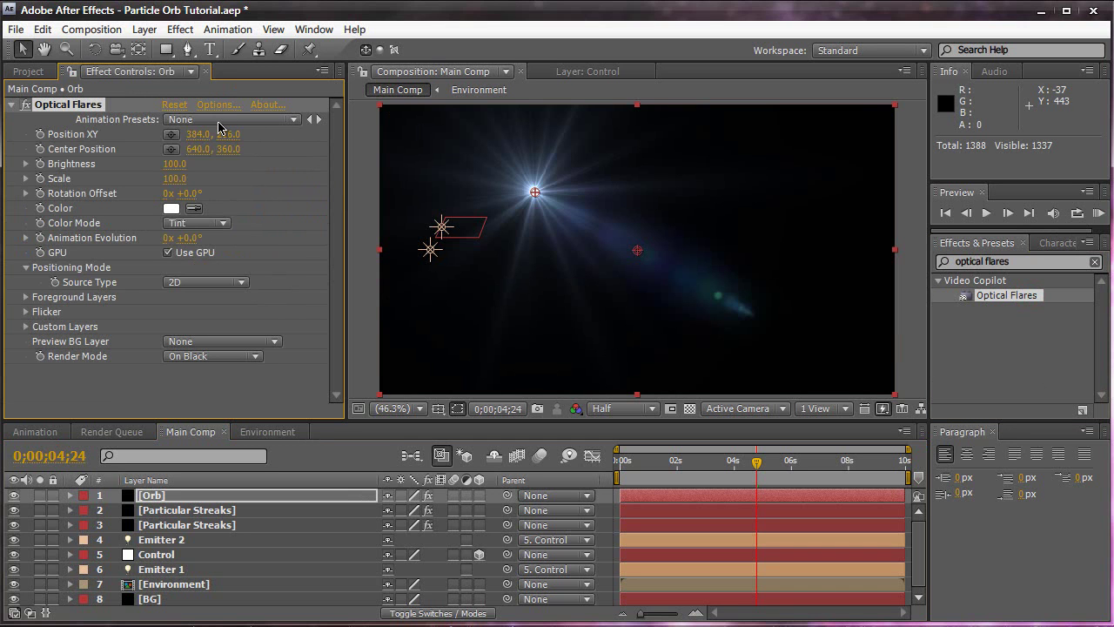
Set the Orb flare's source type to Track Lights and enable Randomize Lights
left_click(217, 290)
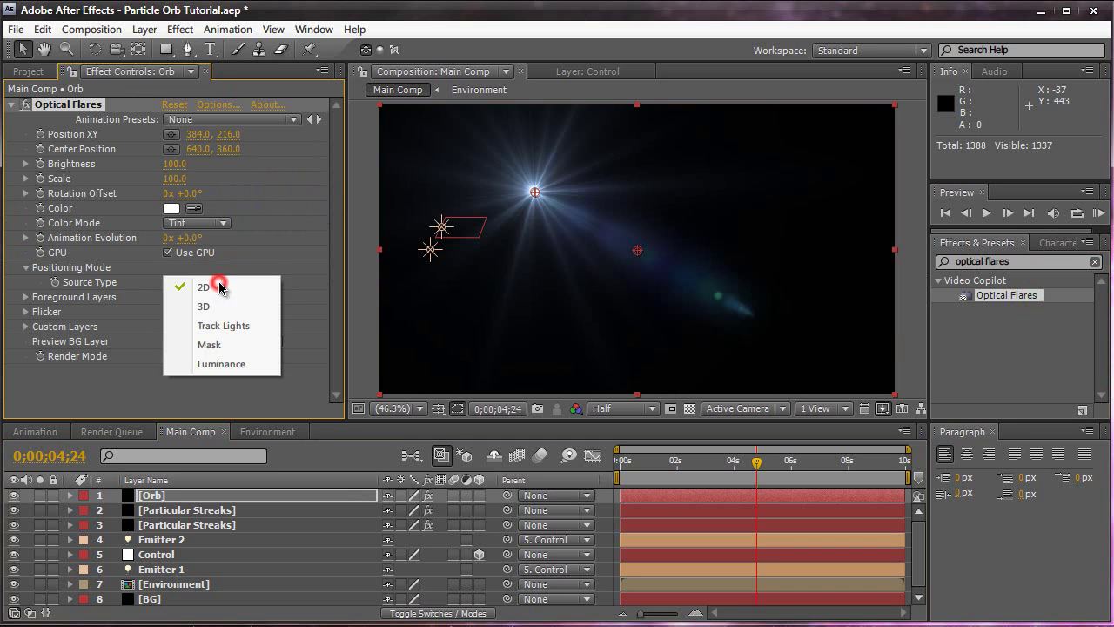
left_click(216, 323)
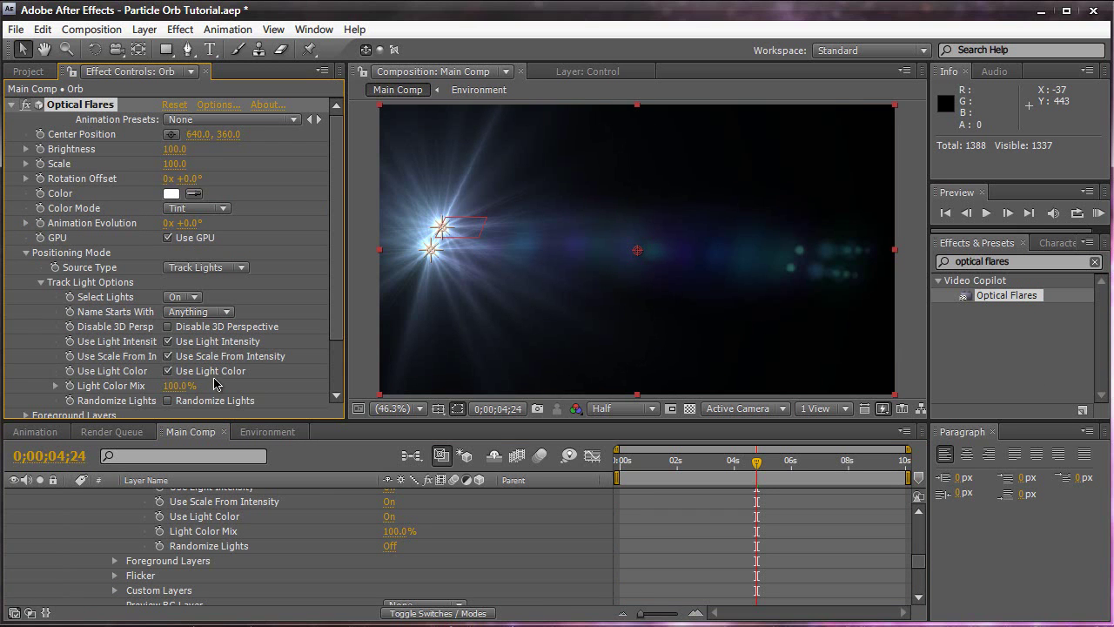
scroll(200, 392, "down", 2)
left_click(168, 339)
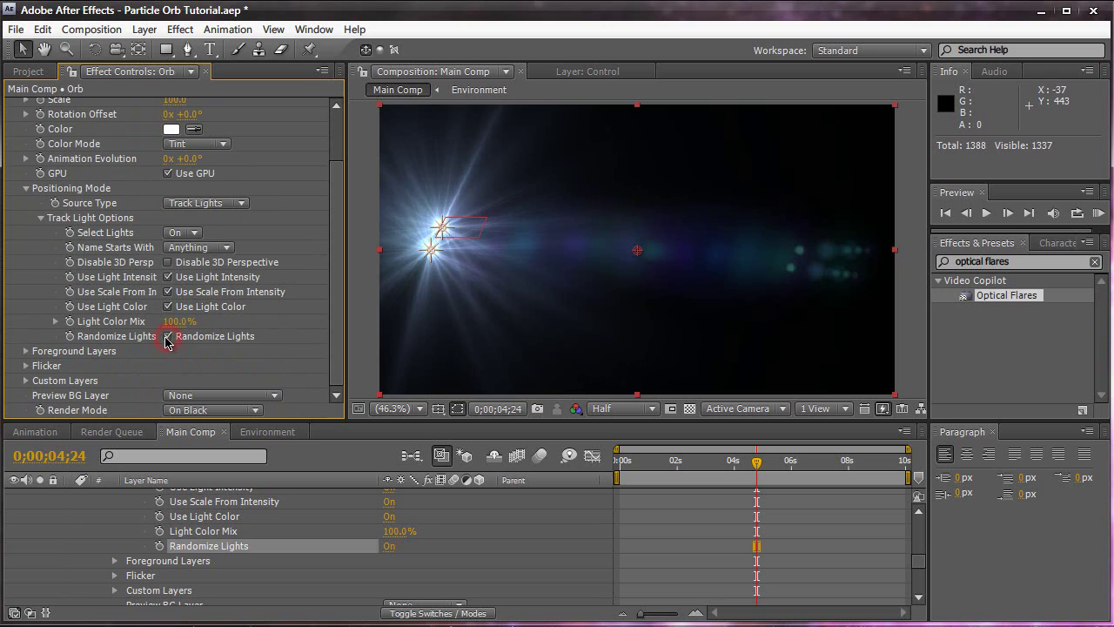
Set the Orb flare's flicker speed and flicker amount both to 40
left_click(27, 366)
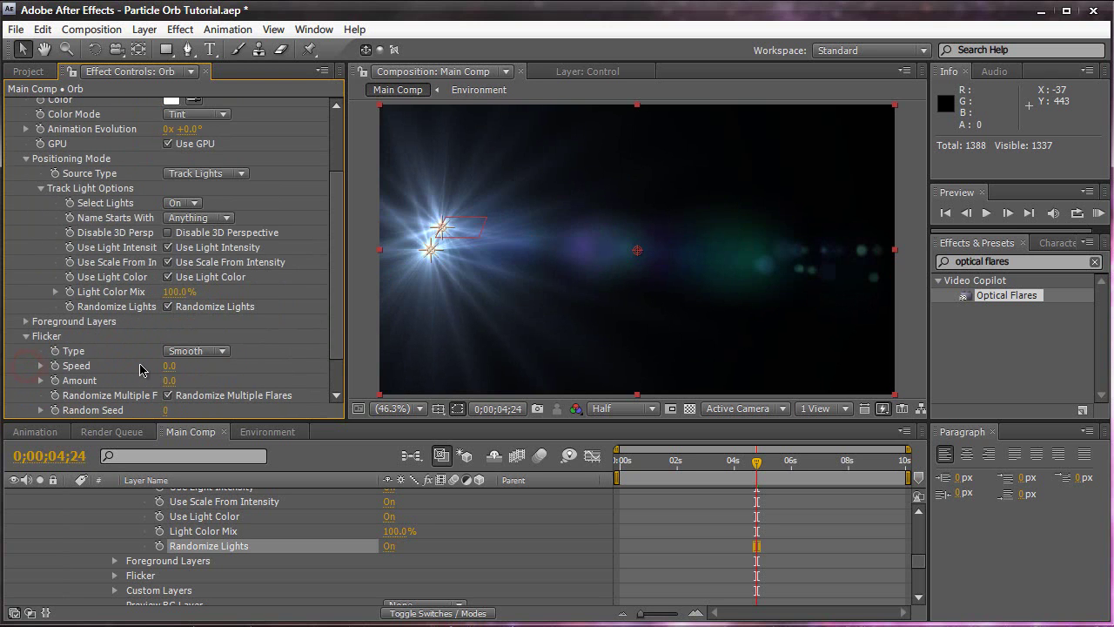
left_click(168, 366)
type("0")
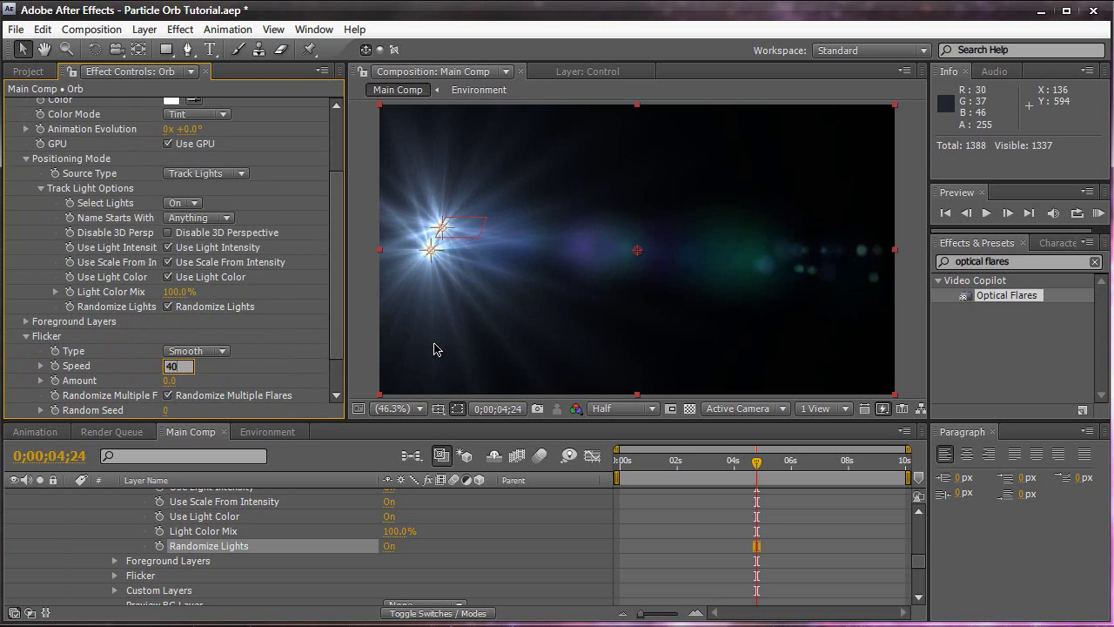
key("Tab")
type("40")
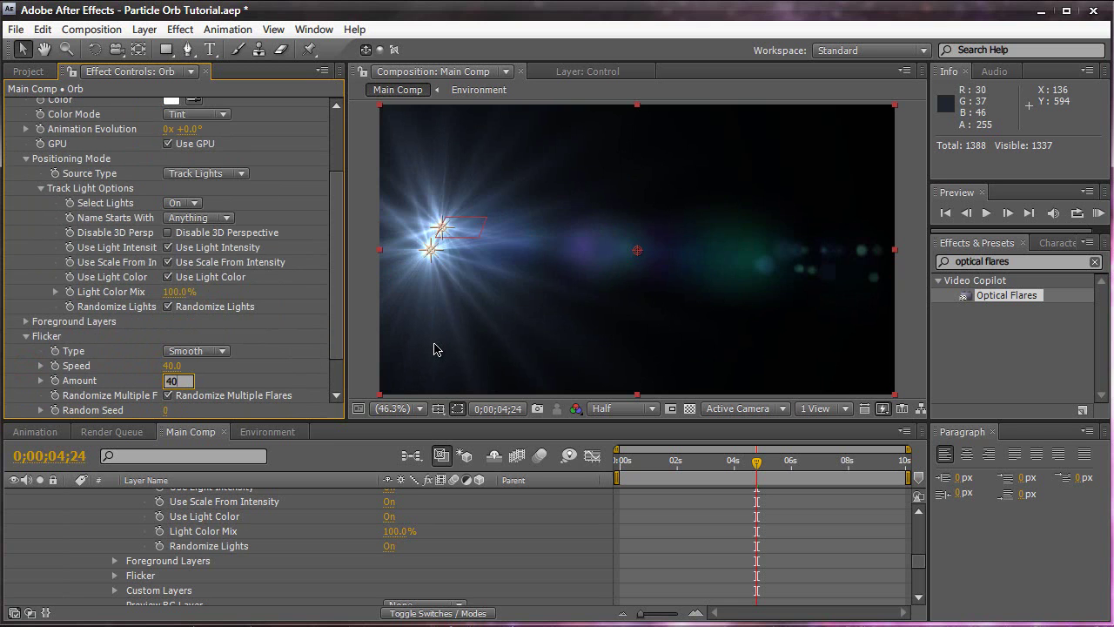
left_click(364, 309)
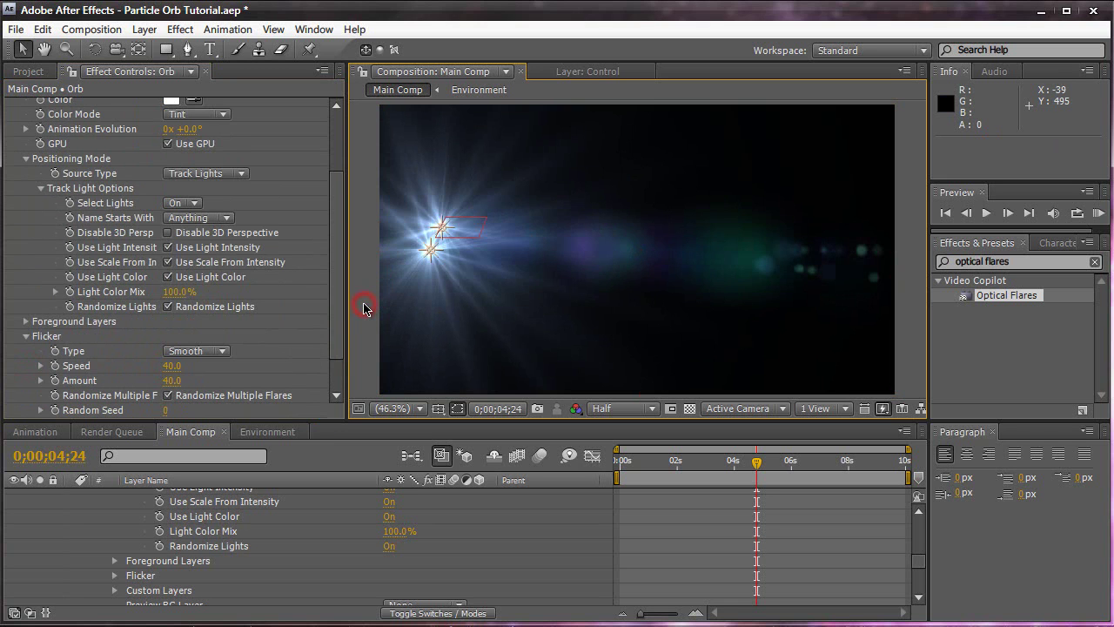
Load the Custom Orb preset from the custom presets into the Orb flare and accept the flare options
scroll(219, 147, "up", 3)
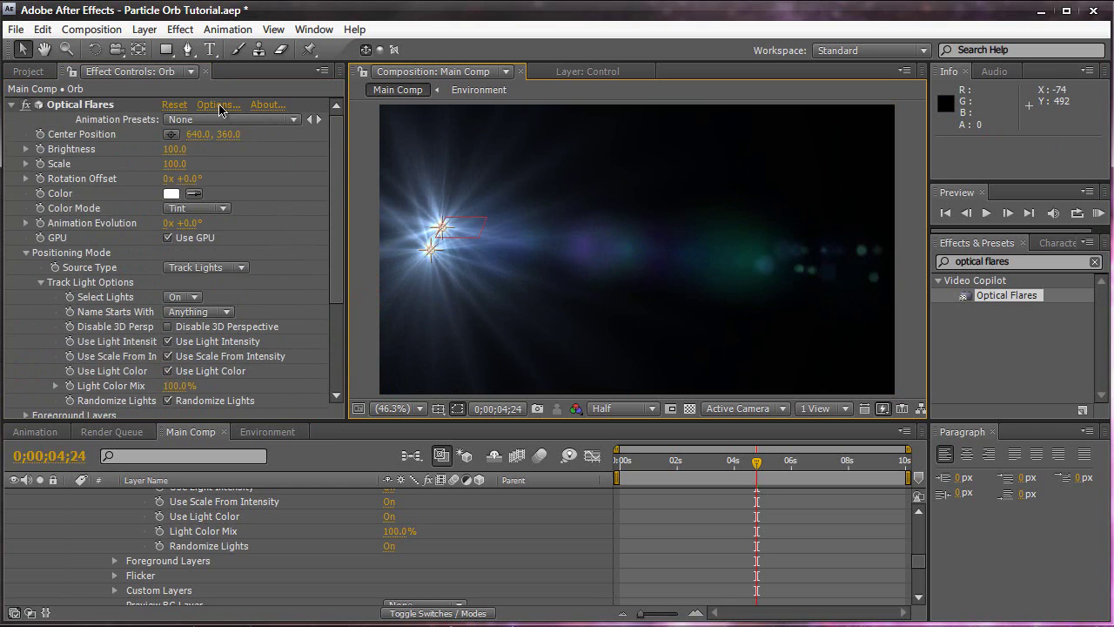
left_click(217, 105)
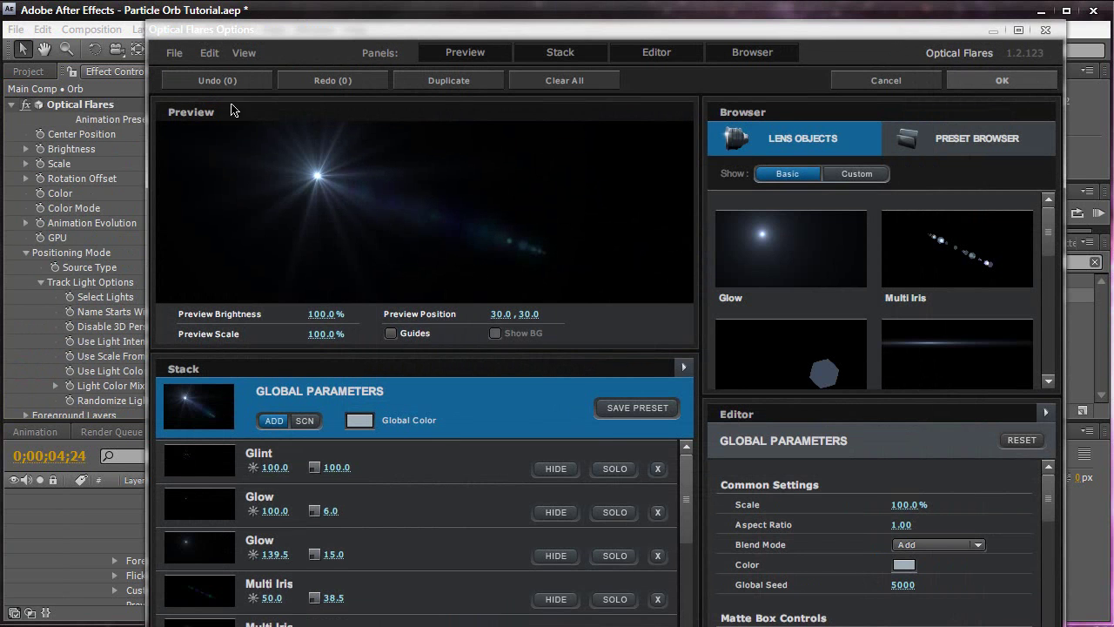
left_click(979, 142)
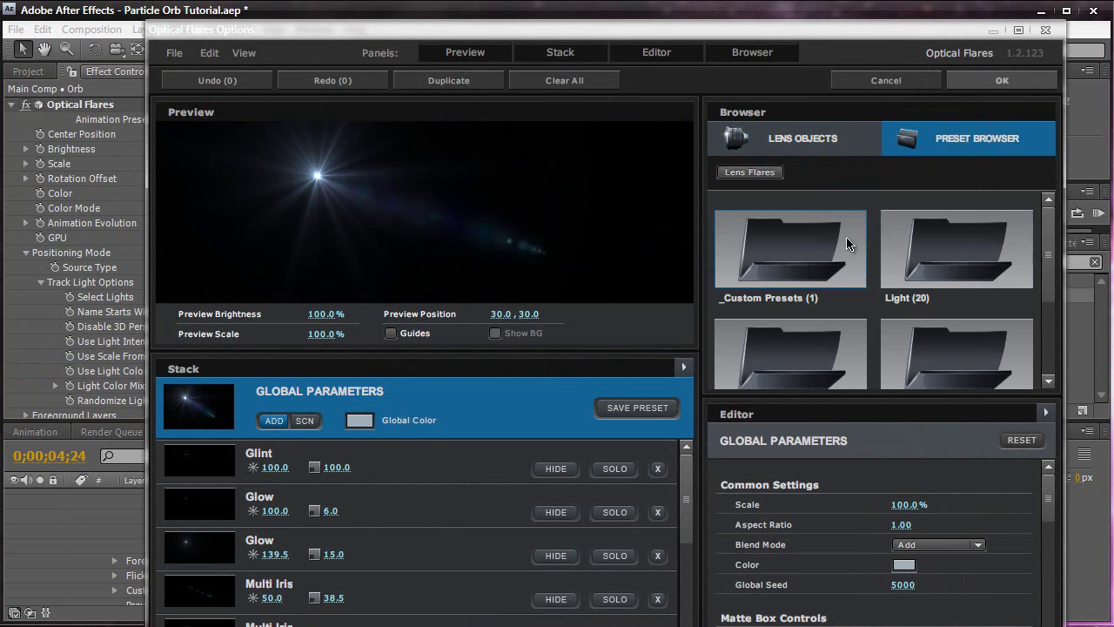
left_click(848, 238)
left_click(955, 245)
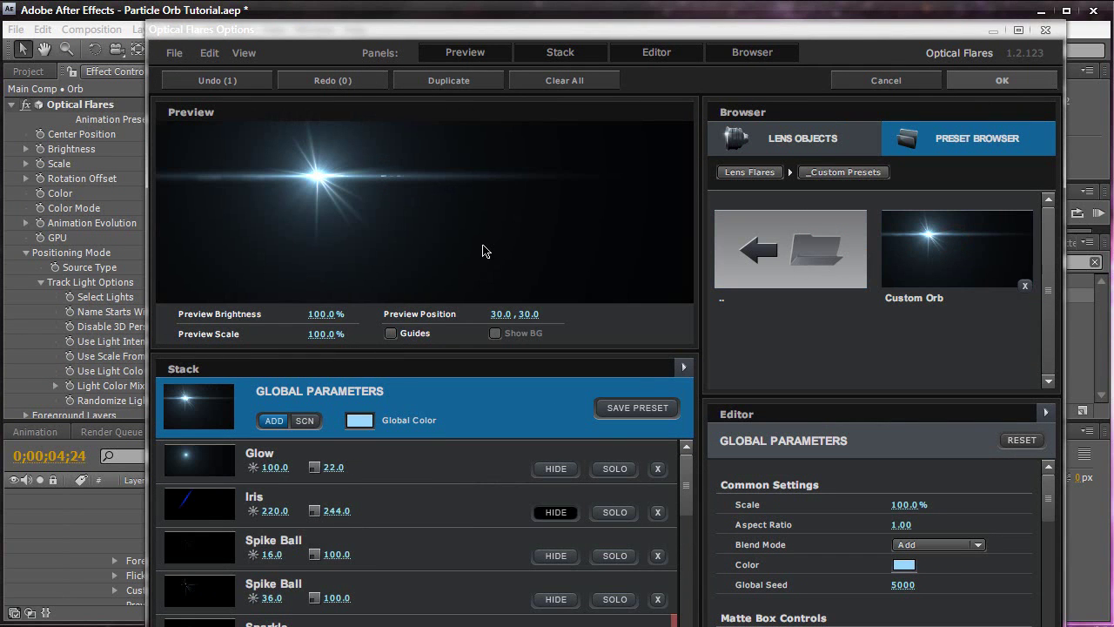
left_click(1001, 80)
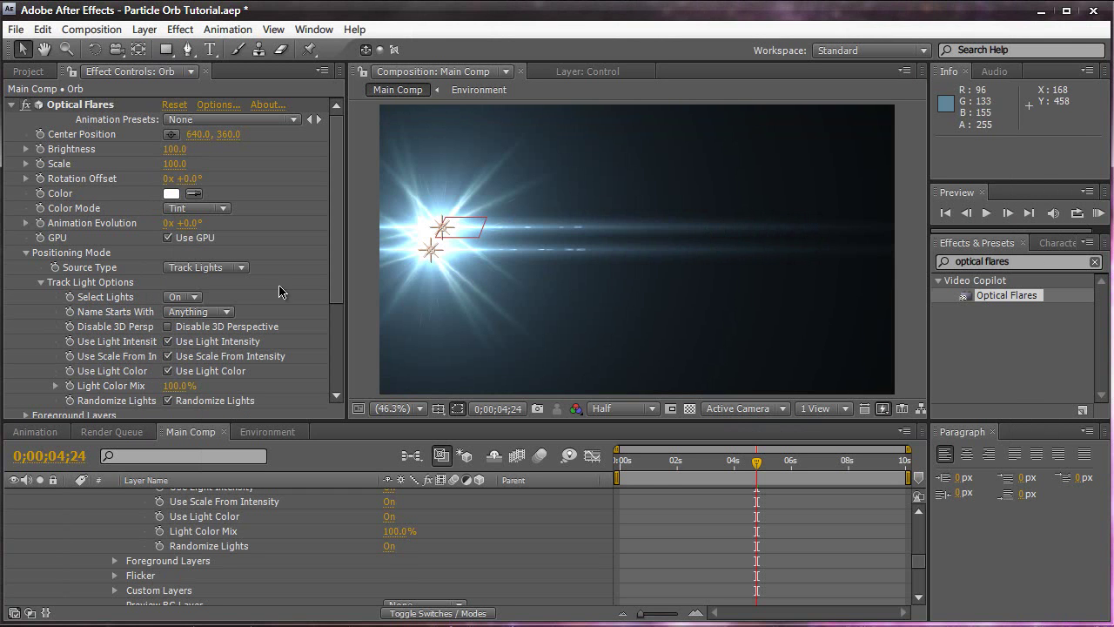
Set the Orb flare's scale to 40
left_click(180, 165)
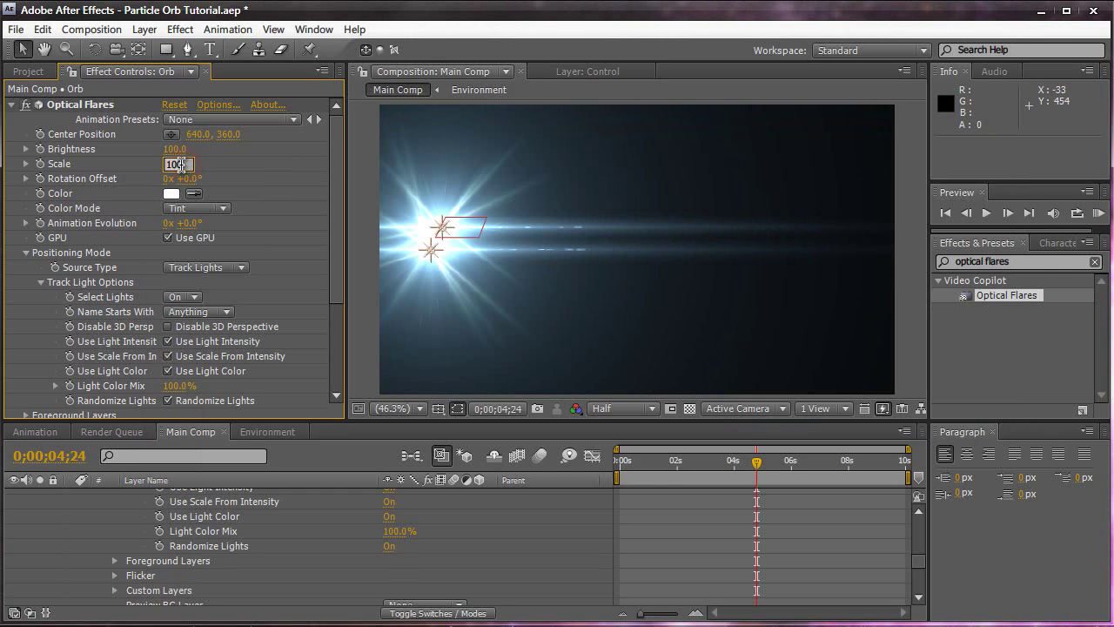
type("40")
key("Return")
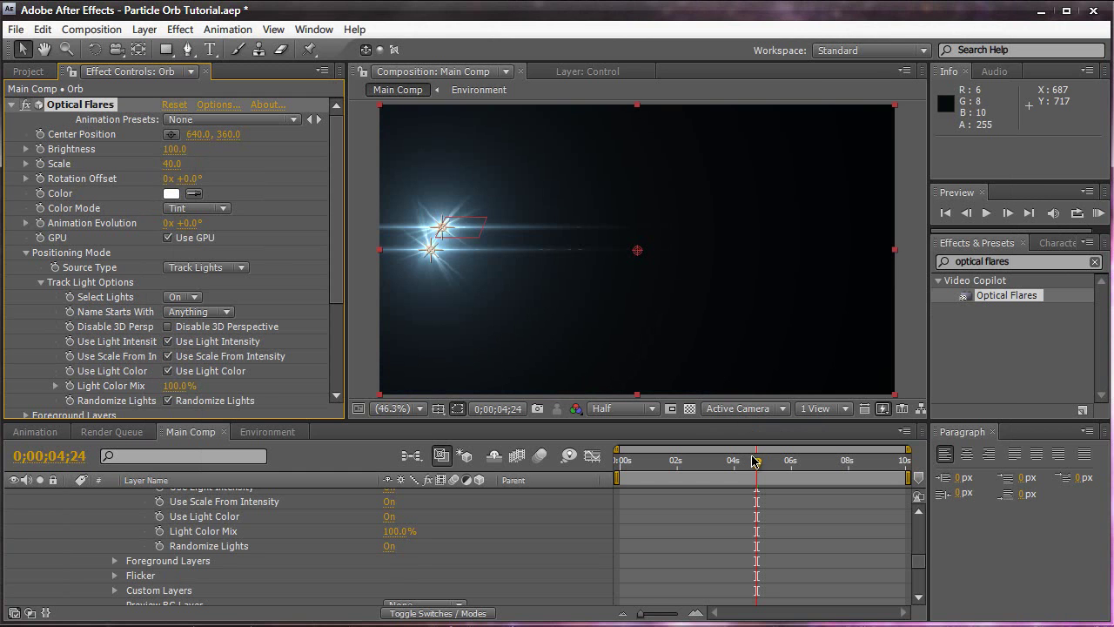
Set the Orb layer's blending mode to Add
scroll(426, 537, "up", 5)
scroll(423, 546, "down", 3)
scroll(424, 547, "down", 3)
left_click(427, 613)
scroll(424, 557, "up", 8)
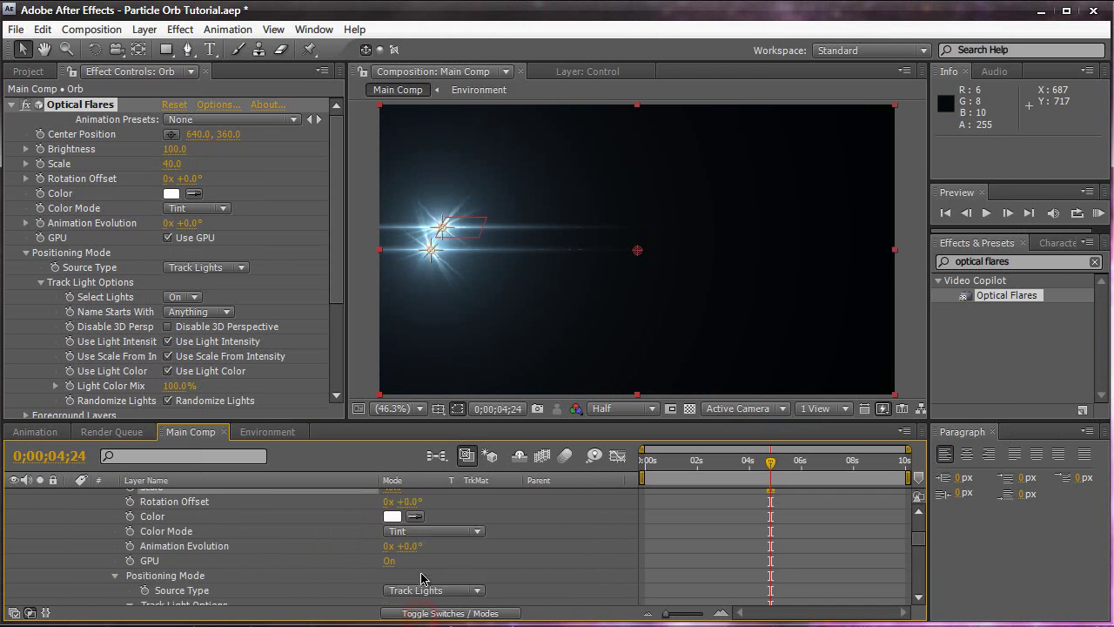
left_click(416, 503)
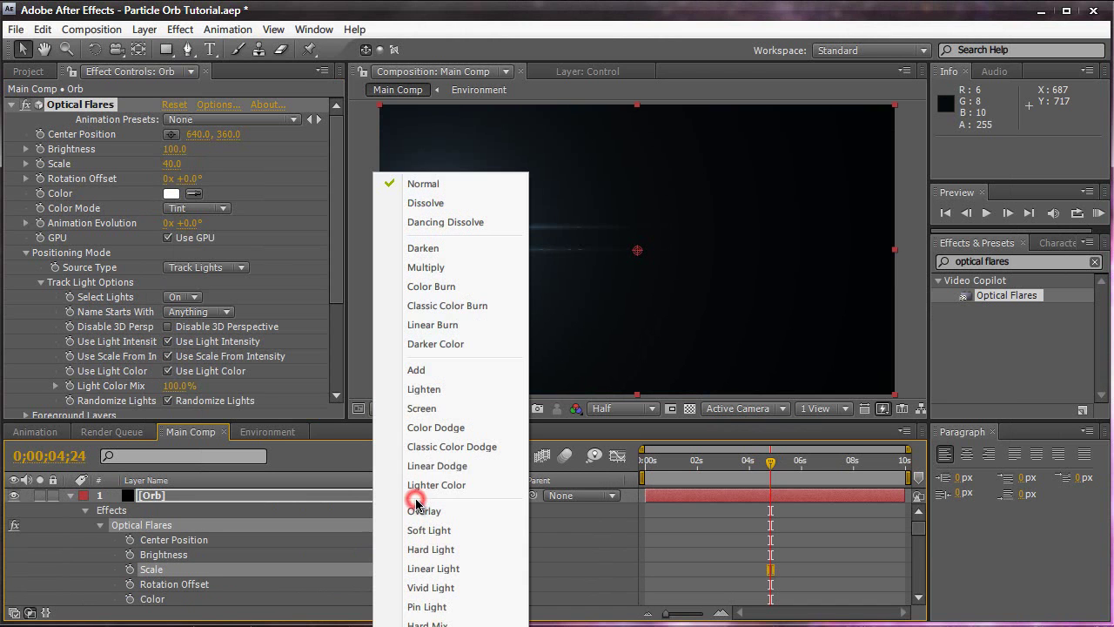
left_click(410, 372)
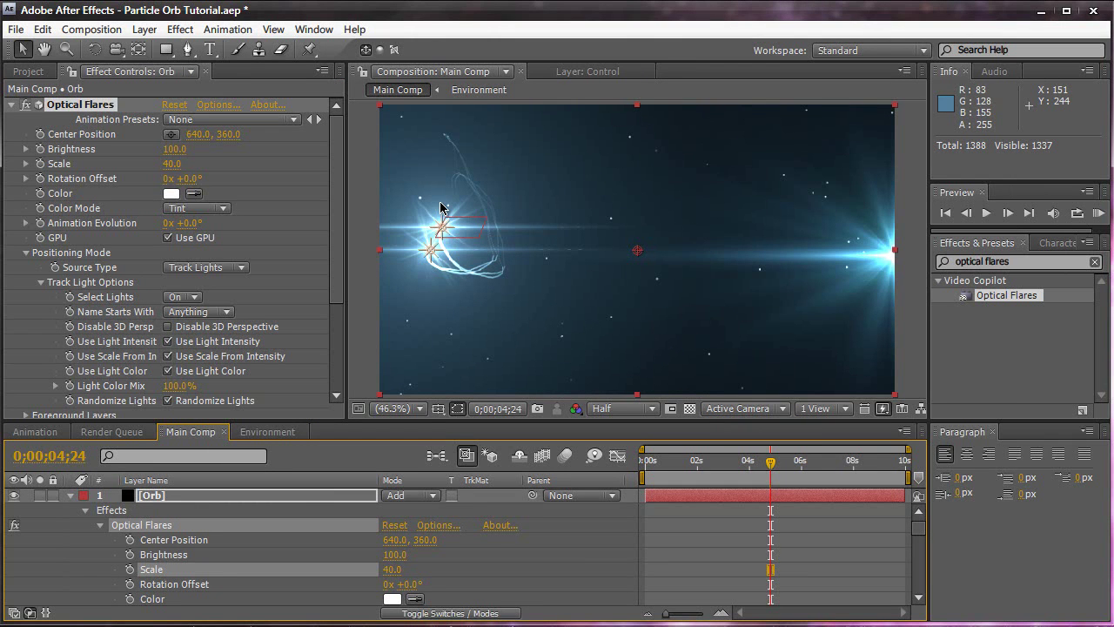
Go to 0;00;00;17 in Main Comp, deselect the Orb layer and start a RAM preview
left_click_drag(771, 466, 658, 466)
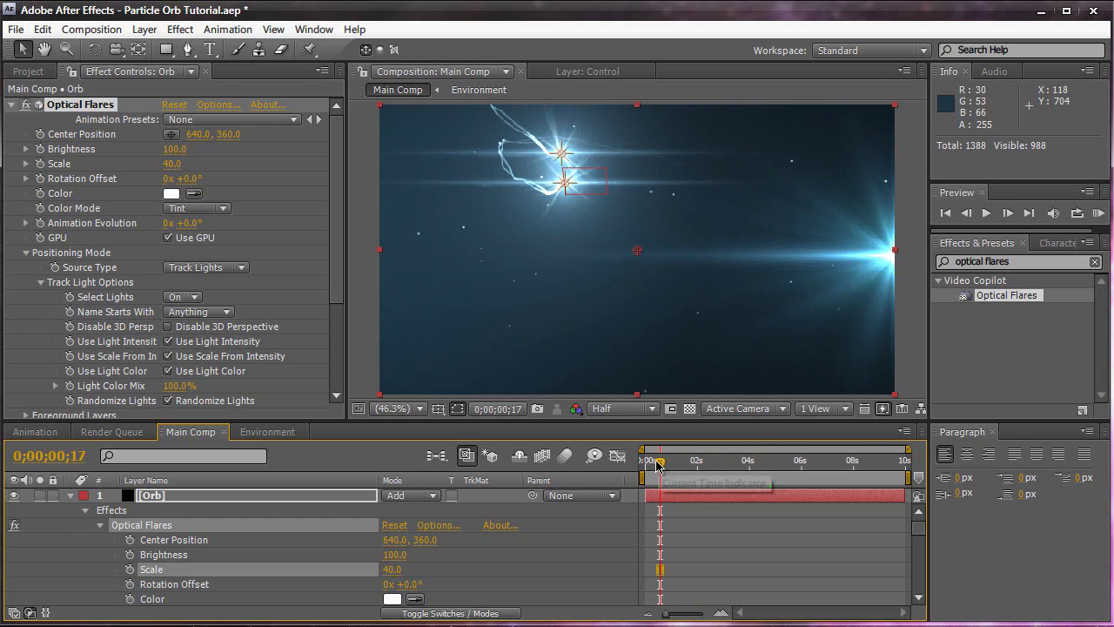
left_click(372, 293)
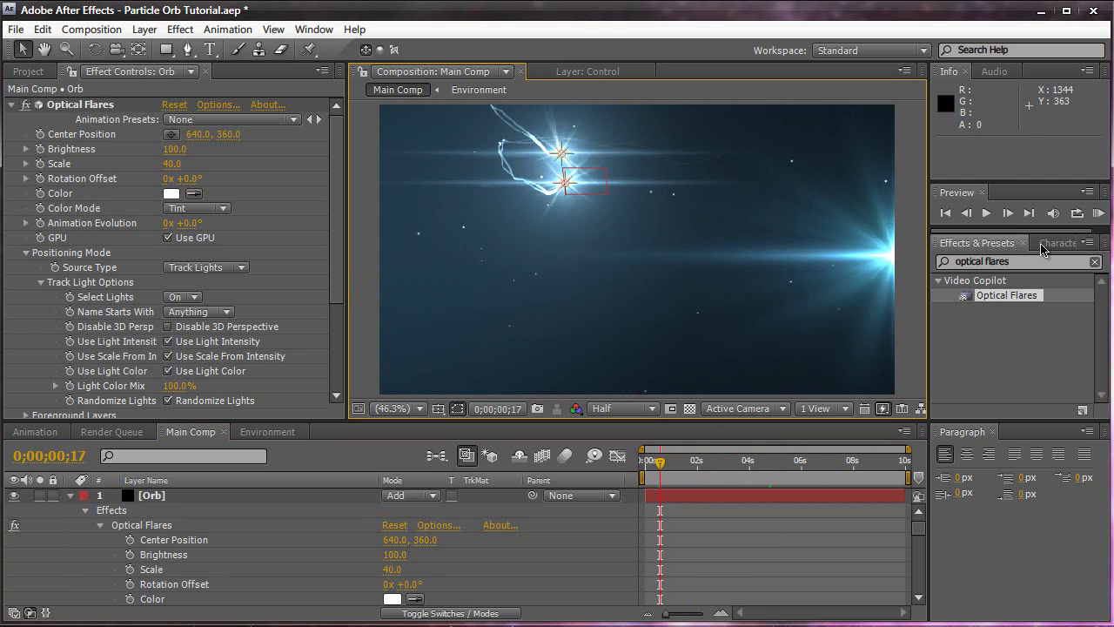
left_click(1097, 213)
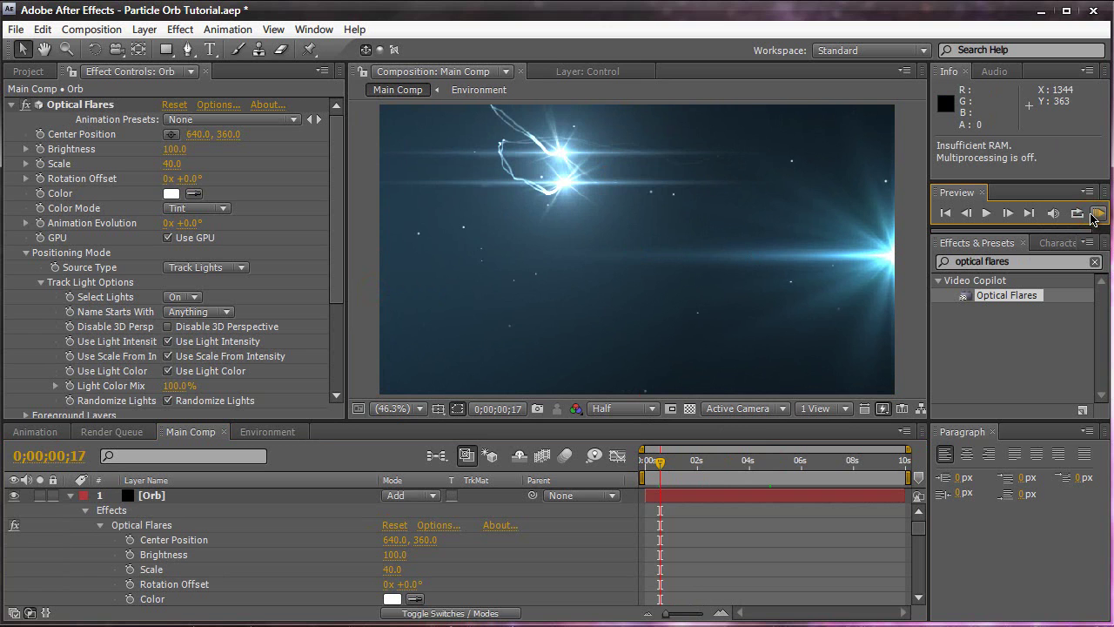